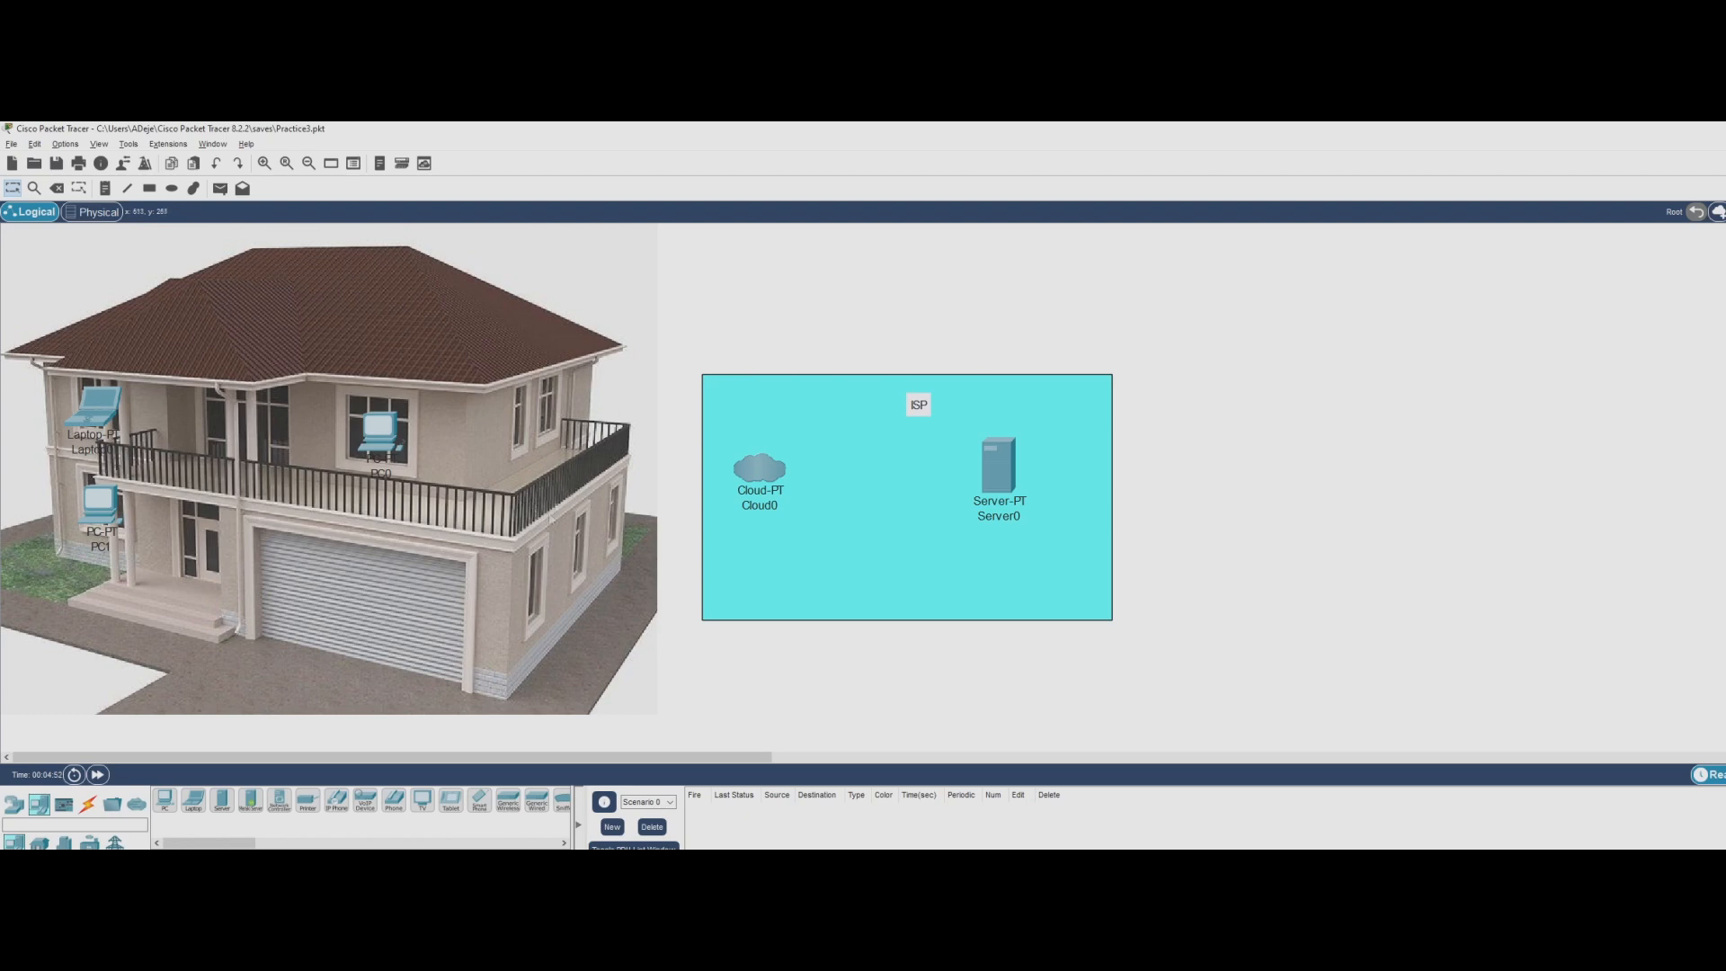
Add a Cable Modem to the workspace at the house's balcony corner
{"action": "left_click", "coordinate": [13, 803]}
{"action": "left_click", "coordinate": [136, 803]}
{"action": "left_click_drag", "start_coordinate": [251, 813], "coordinate": [508, 502]}
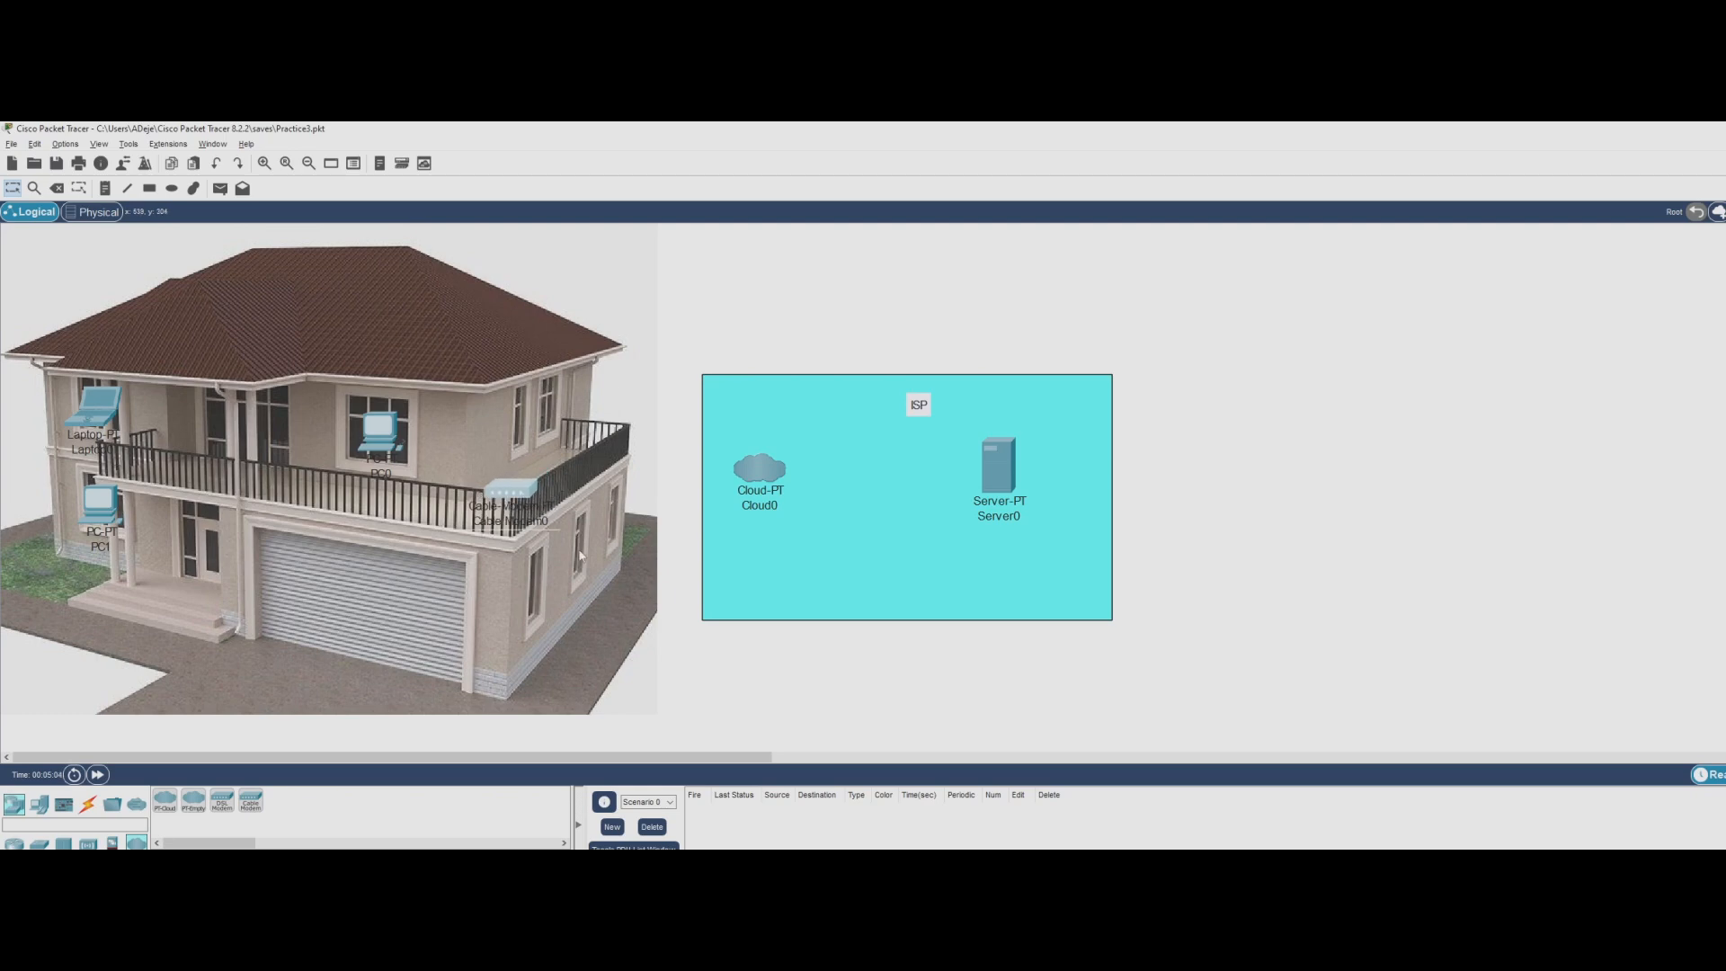
{"action": "left_click", "coordinate": [707, 664]}
Add a HomeRouter-PT wireless router to the house just above the cable modem
{"action": "left_click", "coordinate": [13, 802]}
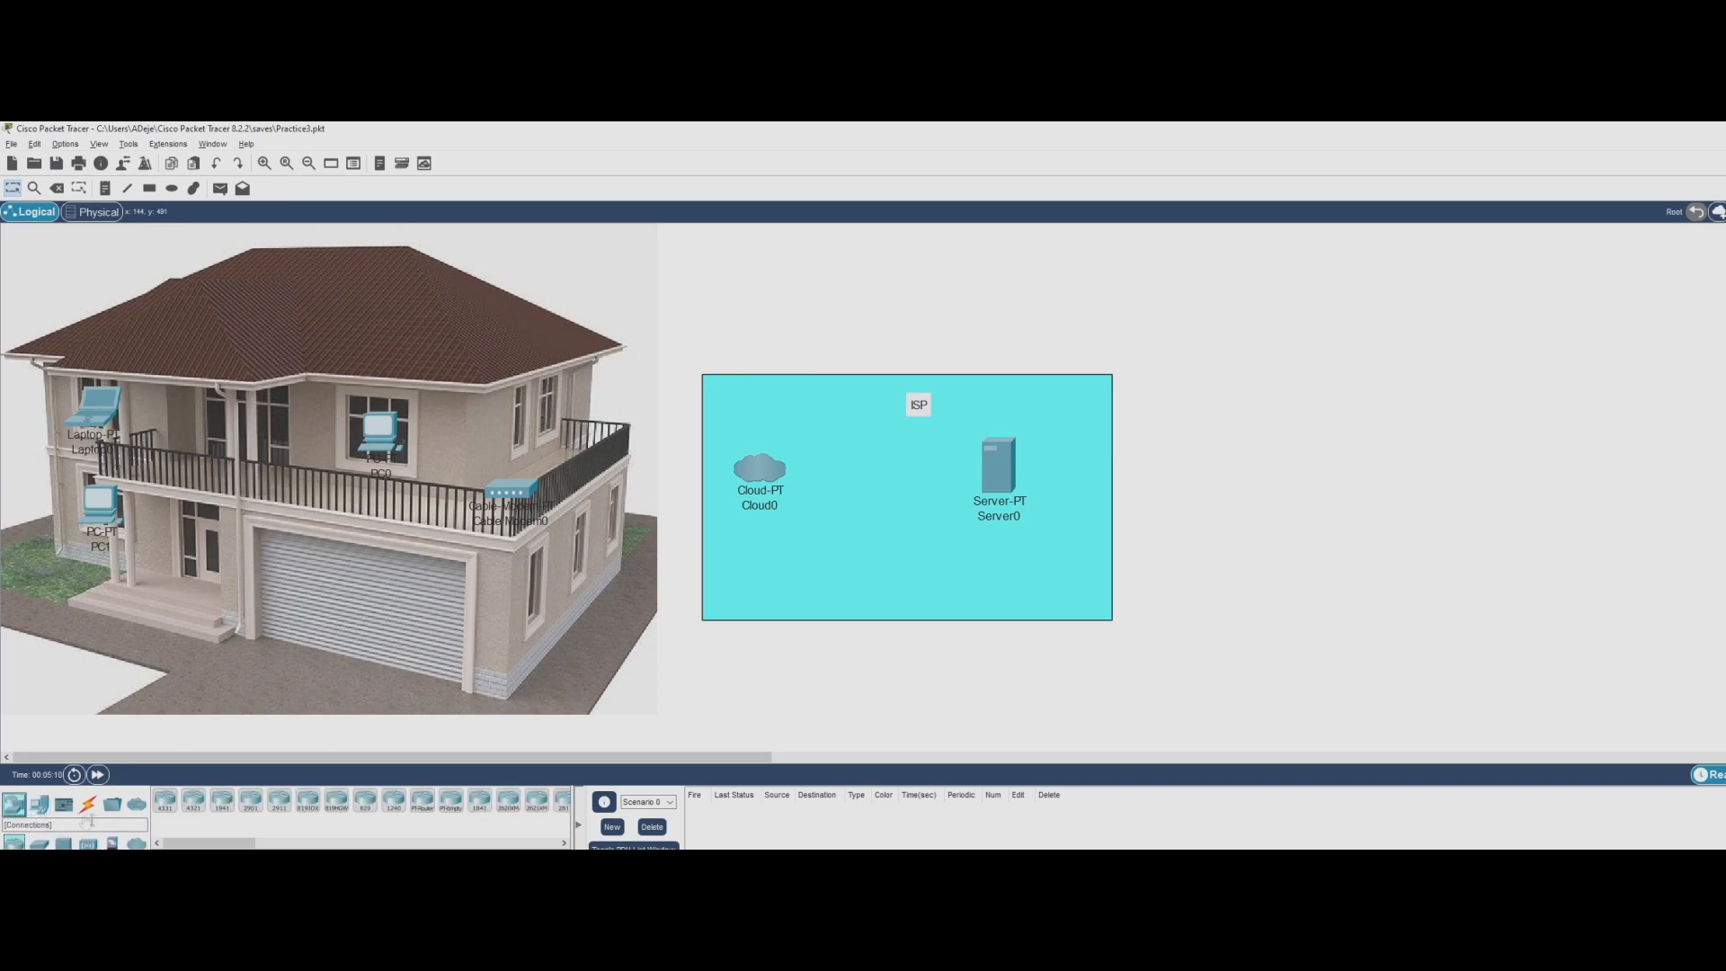
{"action": "left_click", "coordinate": [88, 842]}
{"action": "left_click_drag", "start_coordinate": [307, 799], "coordinate": [521, 444]}
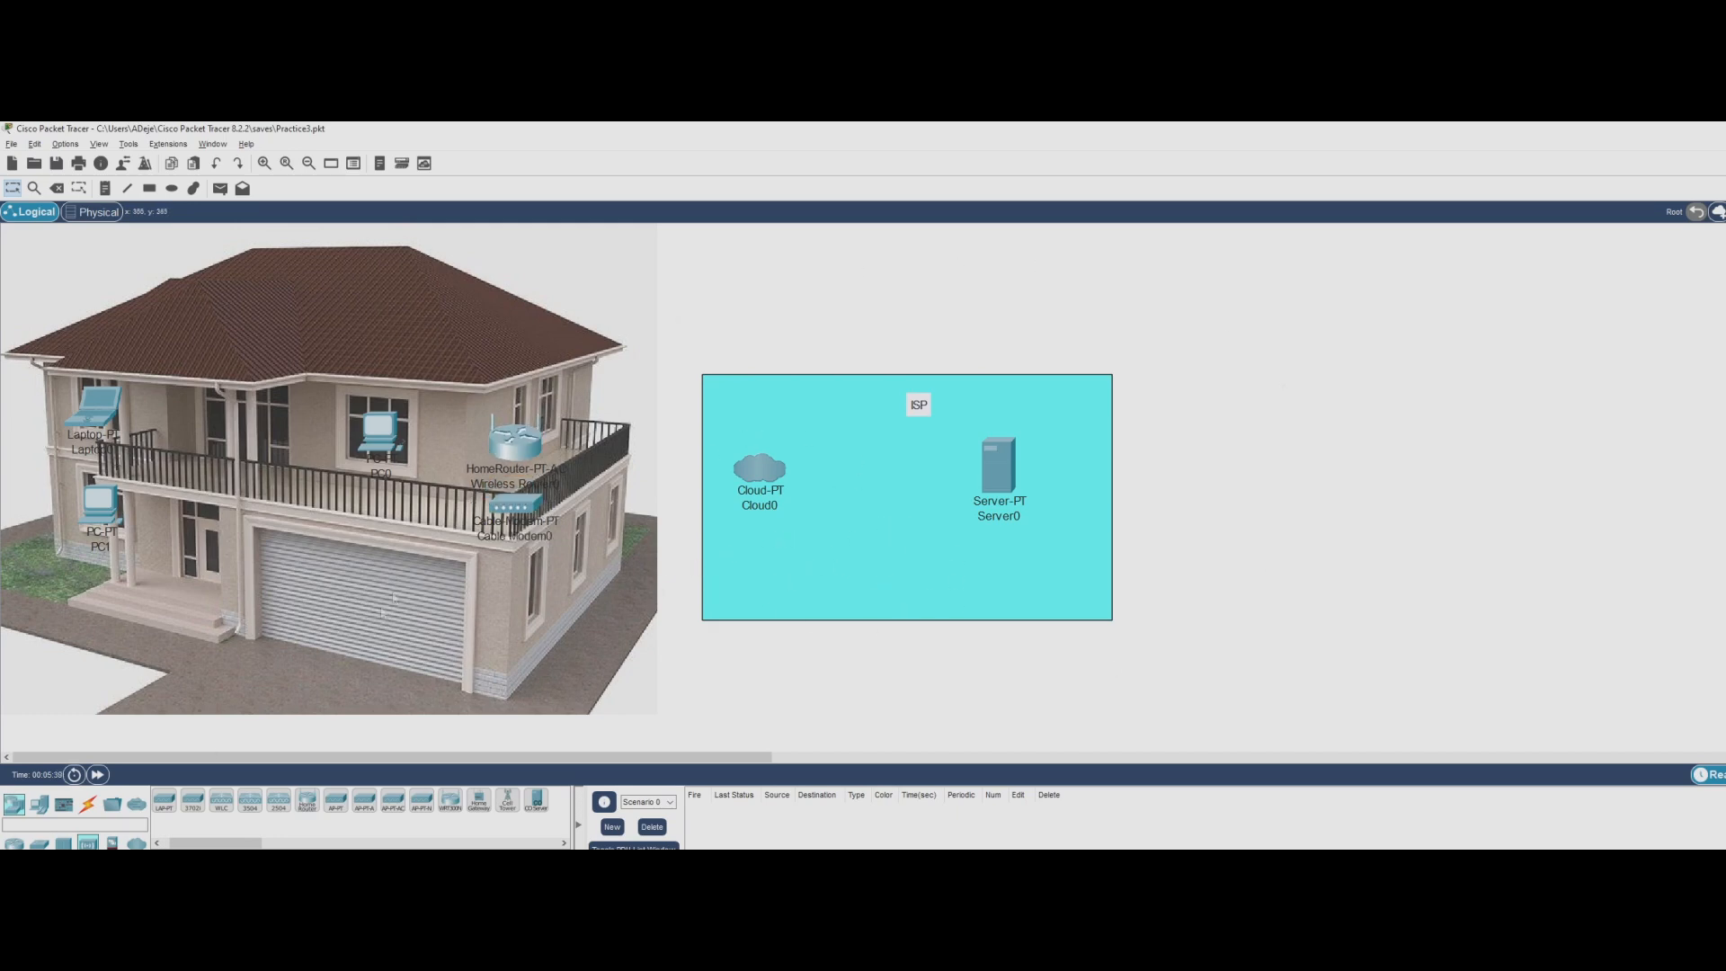
Connect the cable modem to port Coaxial7 of Cloud0 with a coaxial cable
{"action": "left_click", "coordinate": [90, 805]}
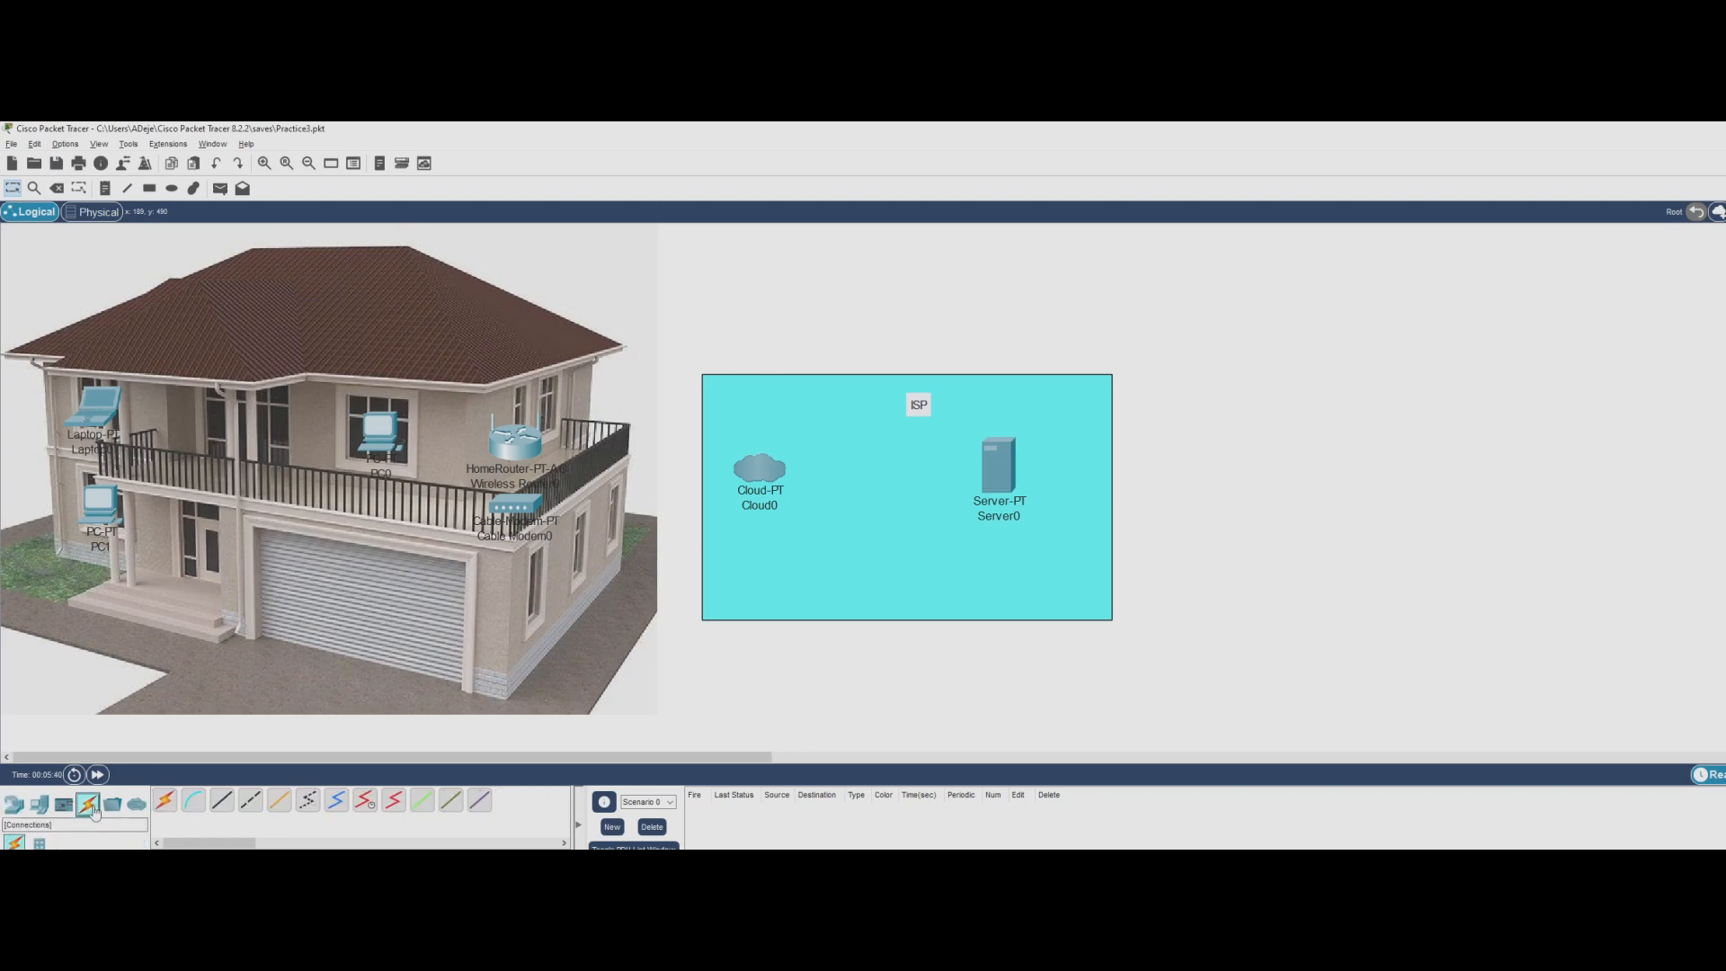
{"action": "left_click", "coordinate": [337, 801]}
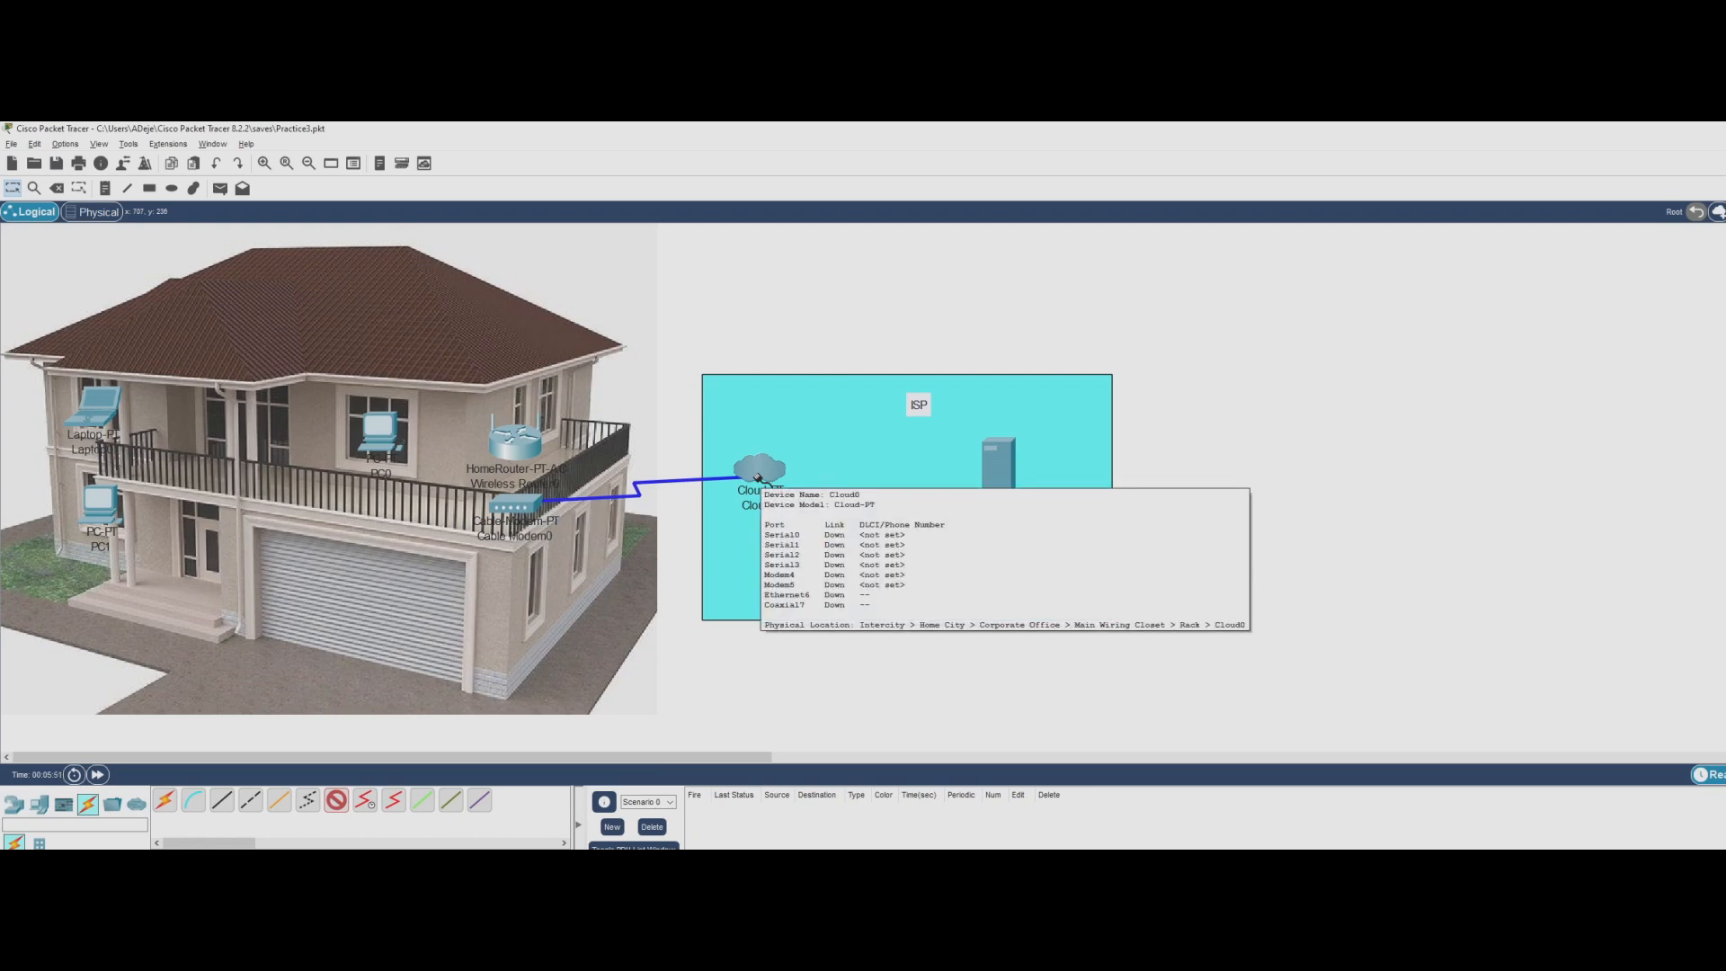
{"action": "left_click", "coordinate": [757, 476]}
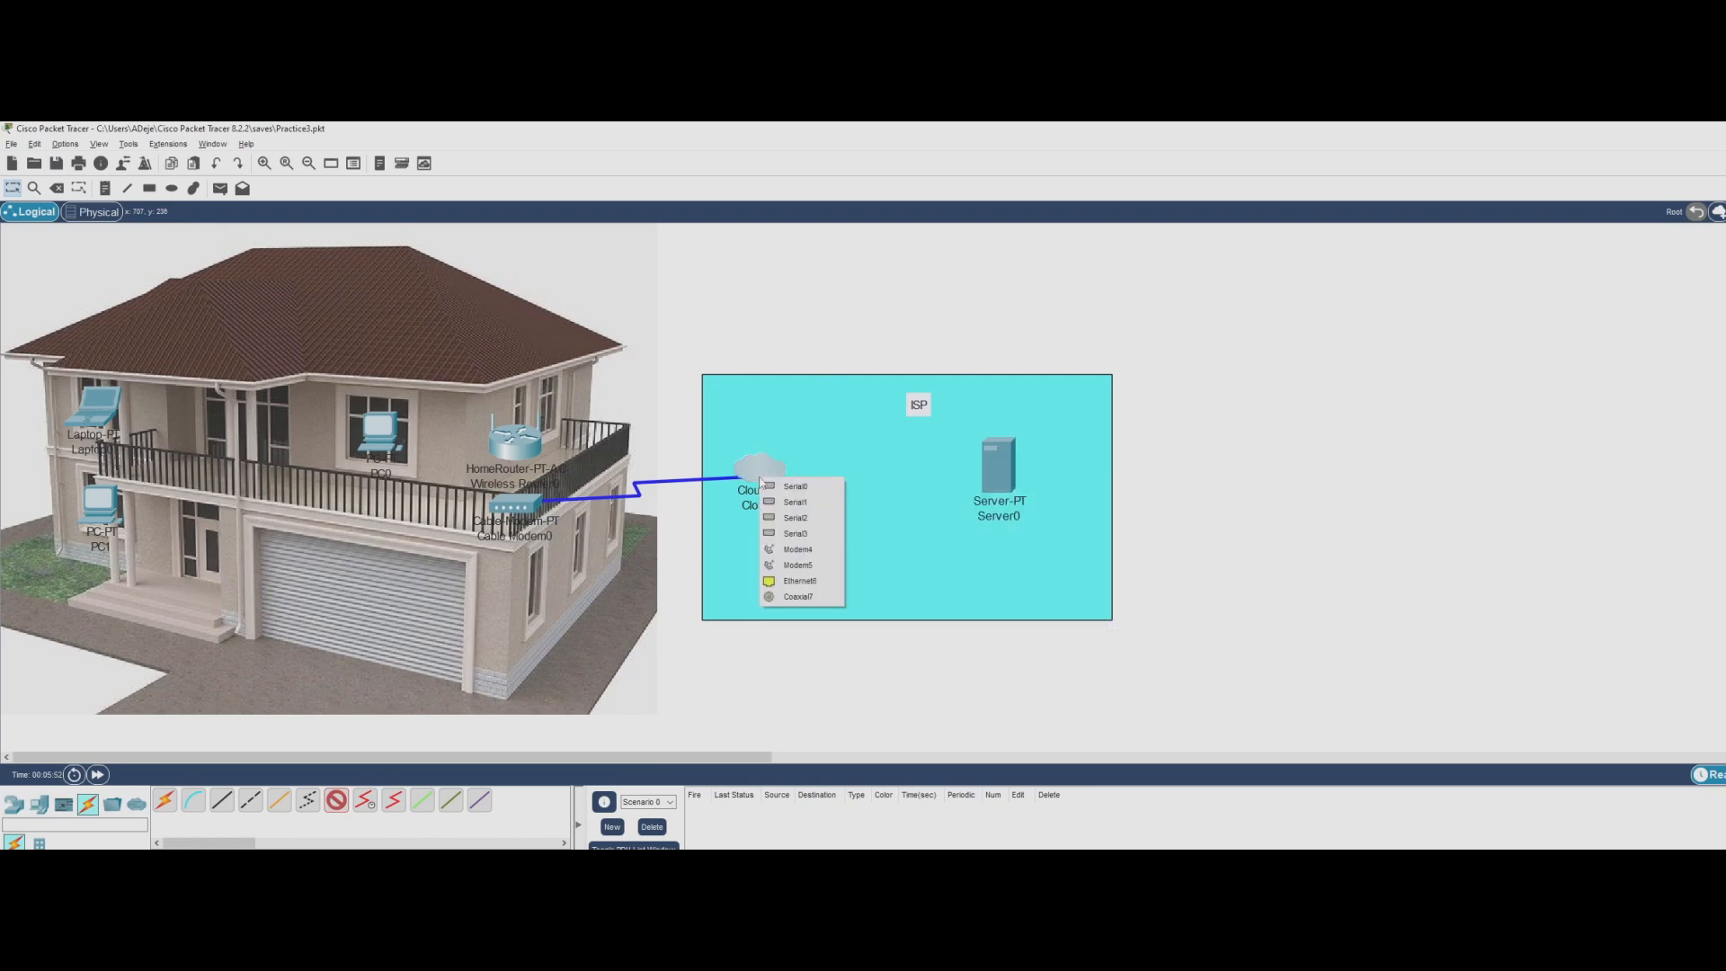
{"action": "left_click", "coordinate": [799, 597]}
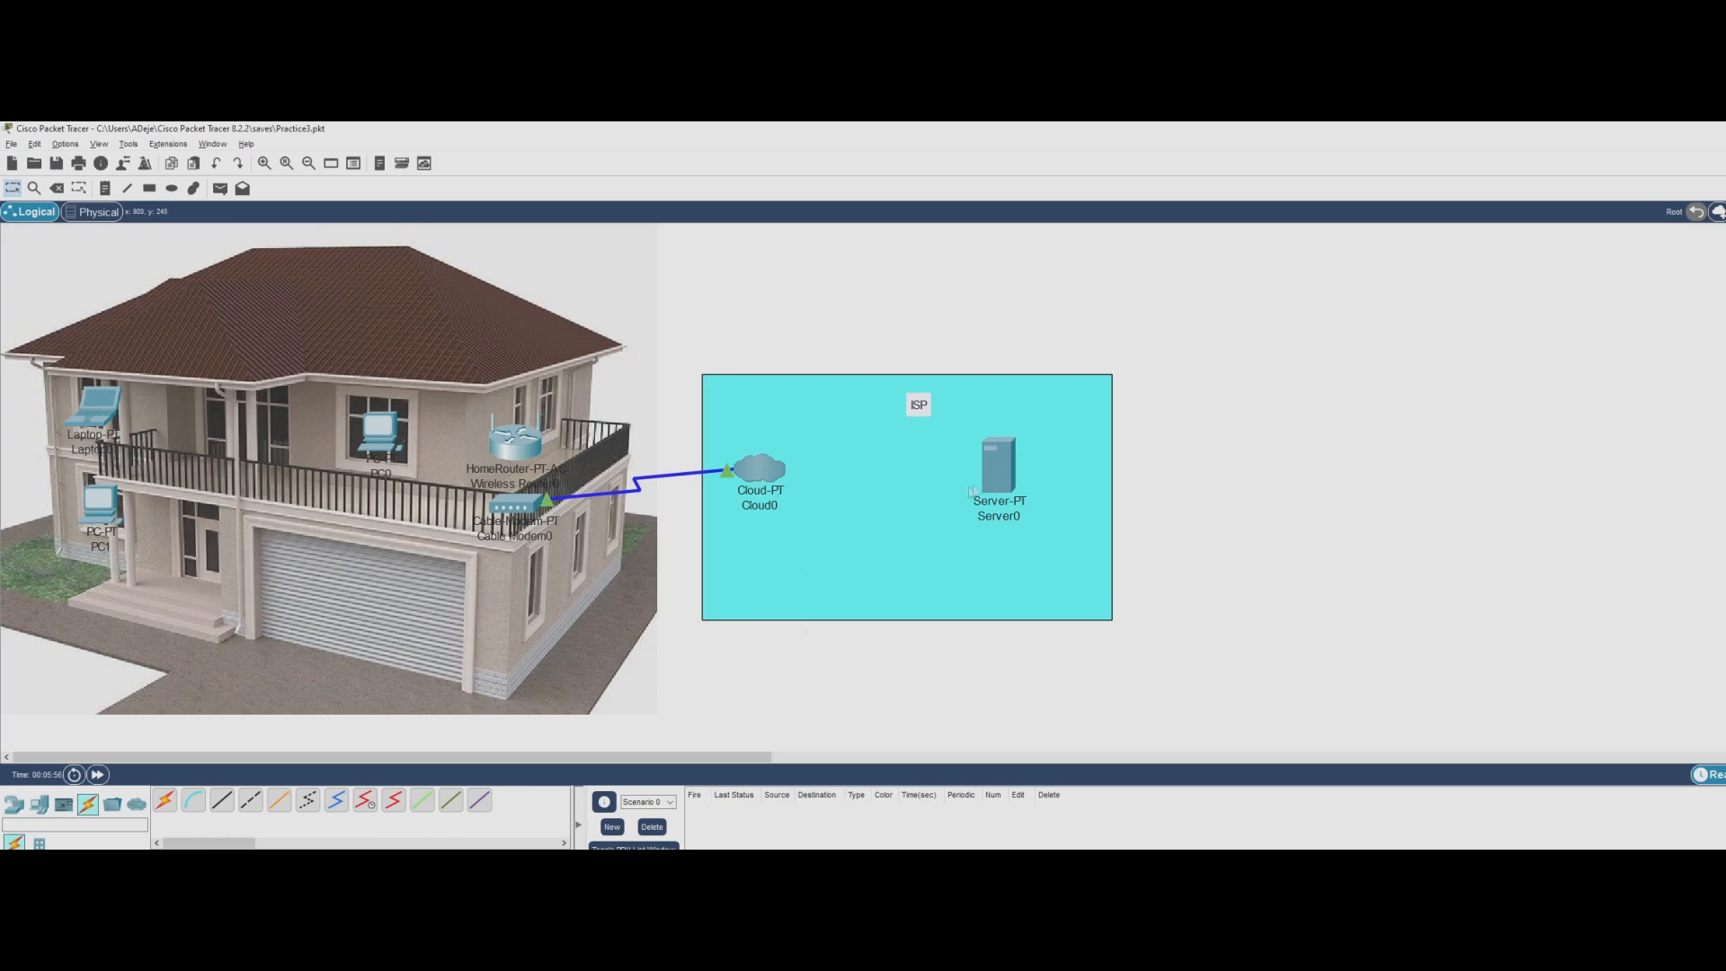
Link Cloud0 to Server0 with an automatically chosen connection and shift both devices slightly down in the ISP area
{"action": "left_click", "coordinate": [165, 799]}
{"action": "left_click", "coordinate": [778, 479]}
{"action": "left_click", "coordinate": [999, 473]}
{"action": "left_click", "coordinate": [1000, 469]}
{"action": "left_click_drag", "start_coordinate": [786, 492], "coordinate": [792, 508]}
{"action": "left_click_drag", "start_coordinate": [994, 470], "coordinate": [998, 481]}
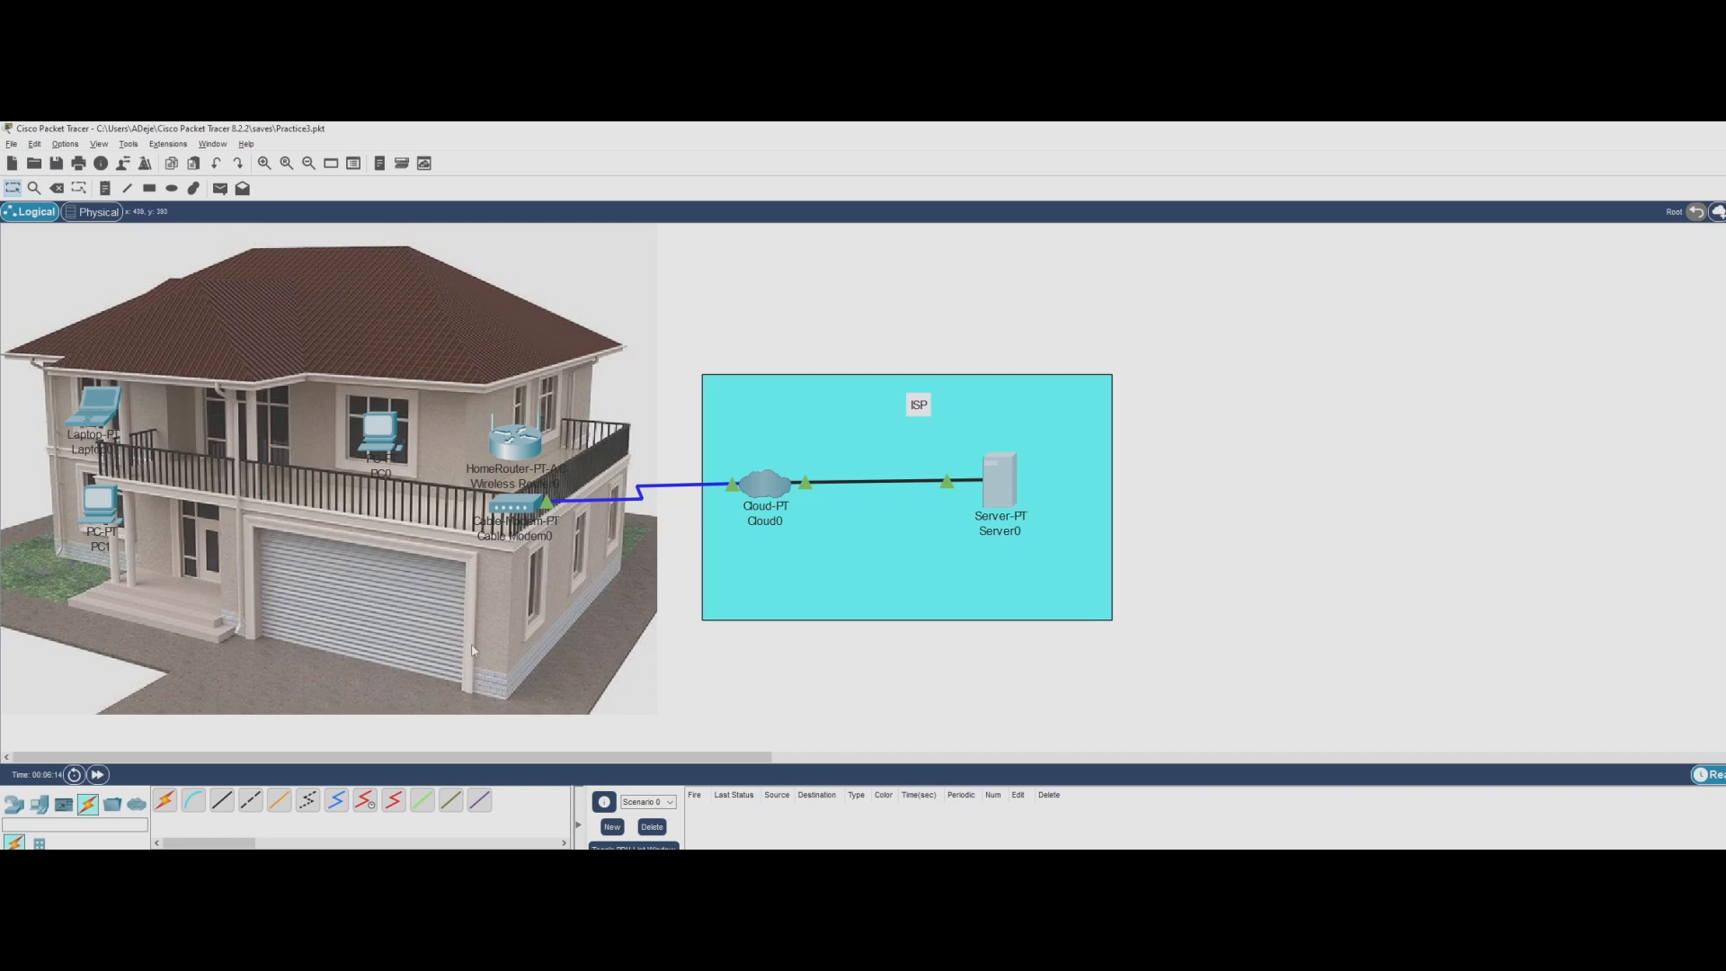
Rename the ISP server to Google.com and the cloud to INTERNET
{"action": "left_click", "coordinate": [996, 531]}
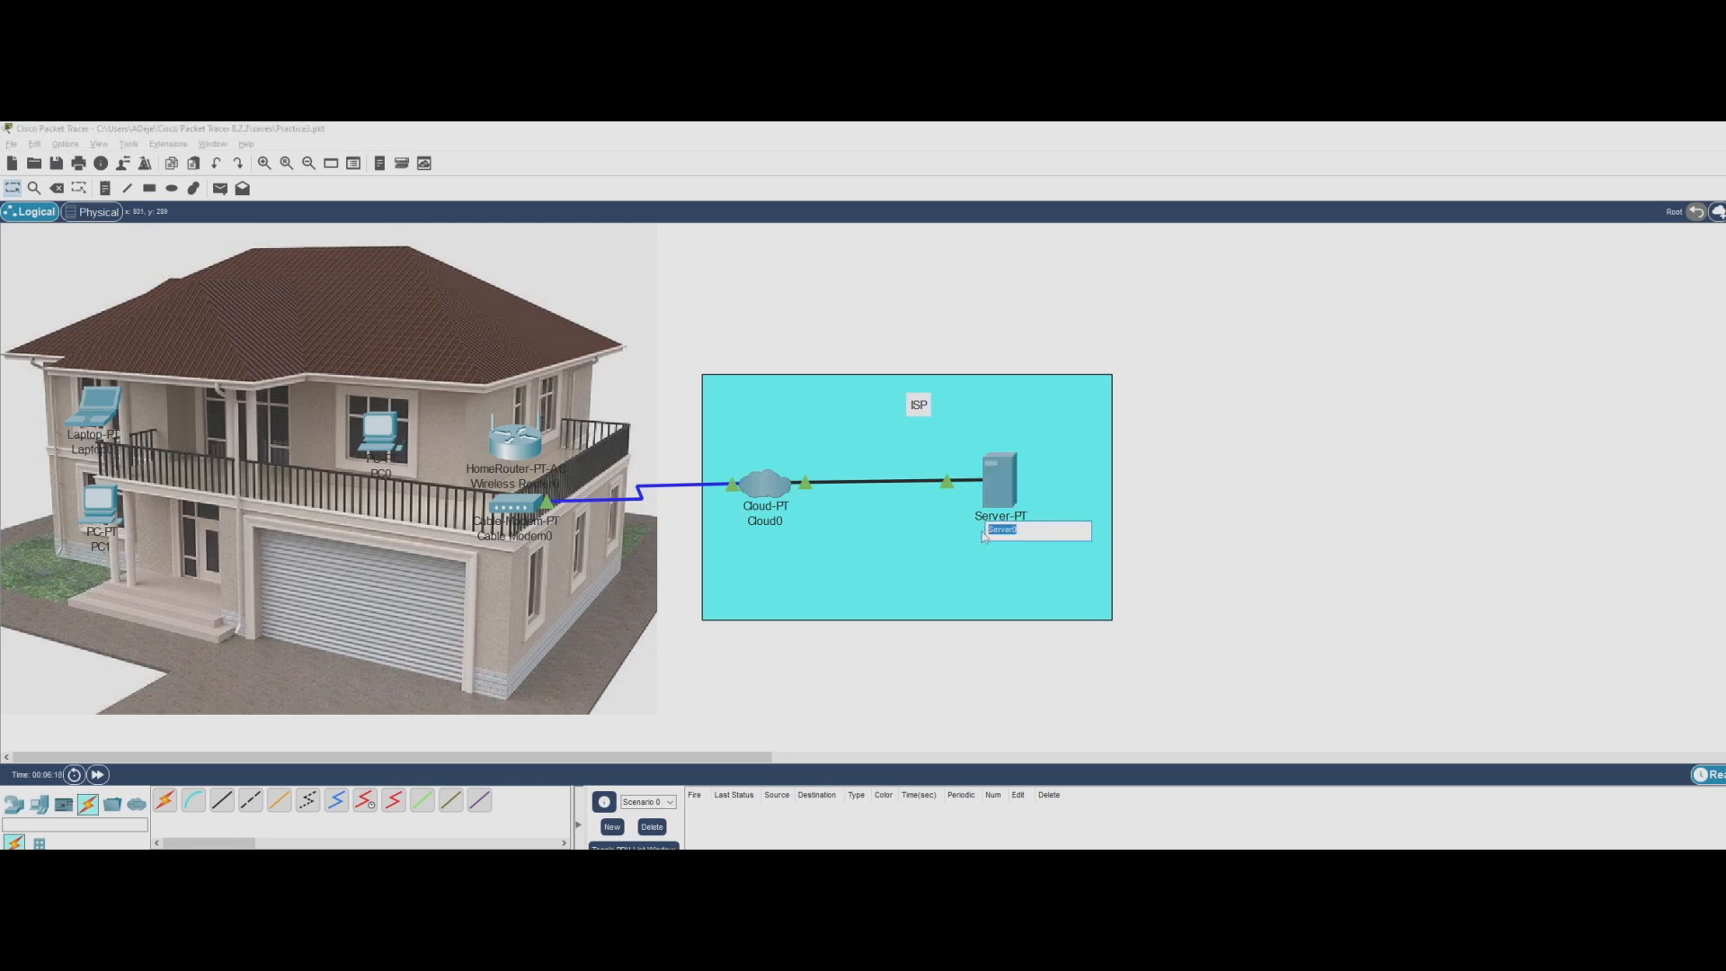
{"action": "type", "text": "Google.com"}
{"action": "left_click", "coordinate": [765, 520]}
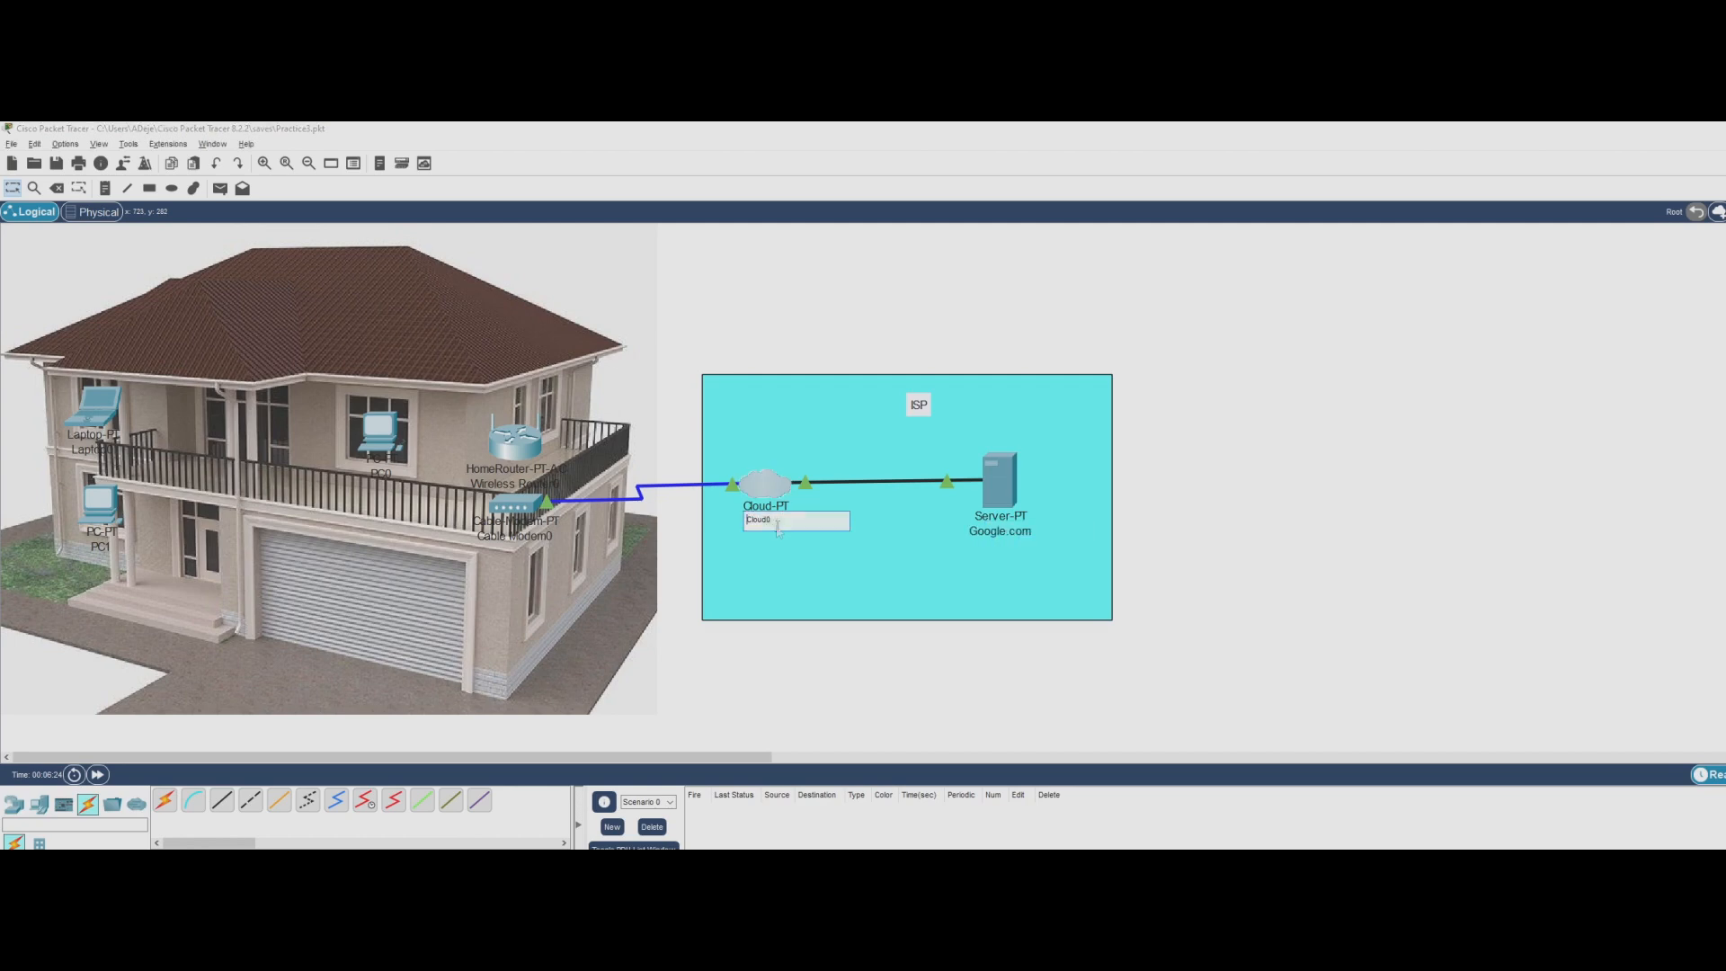
{"action": "type", "text": "INTERNET"}
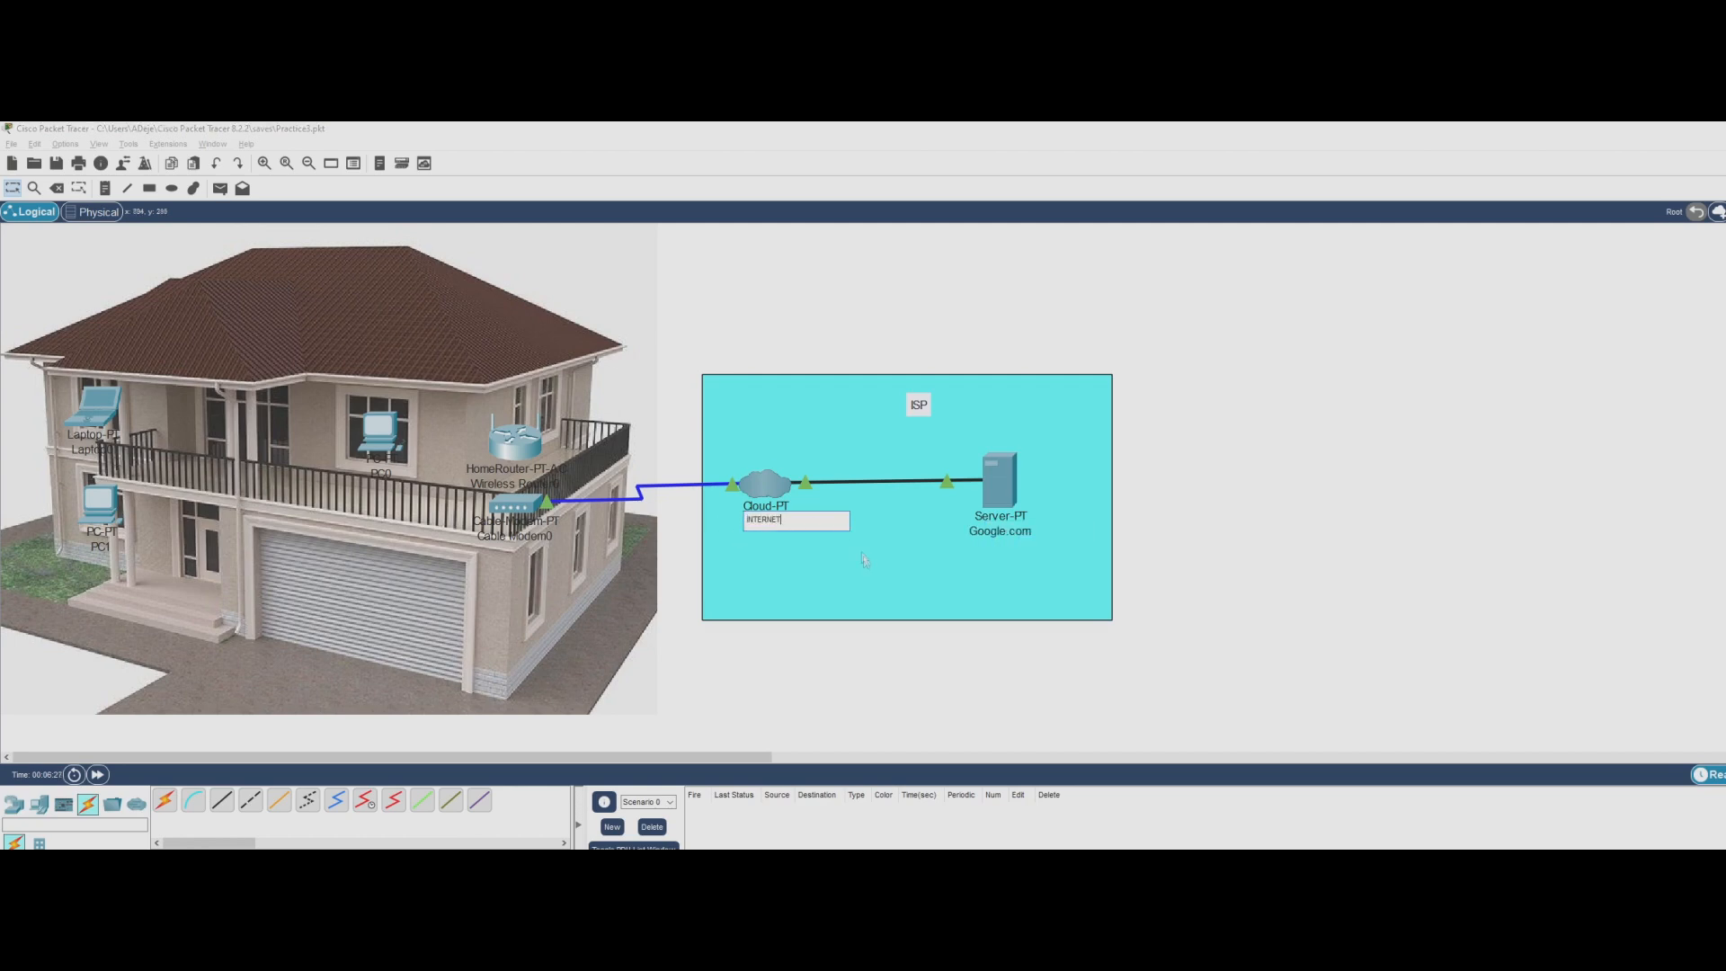
{"action": "left_click", "coordinate": [899, 568]}
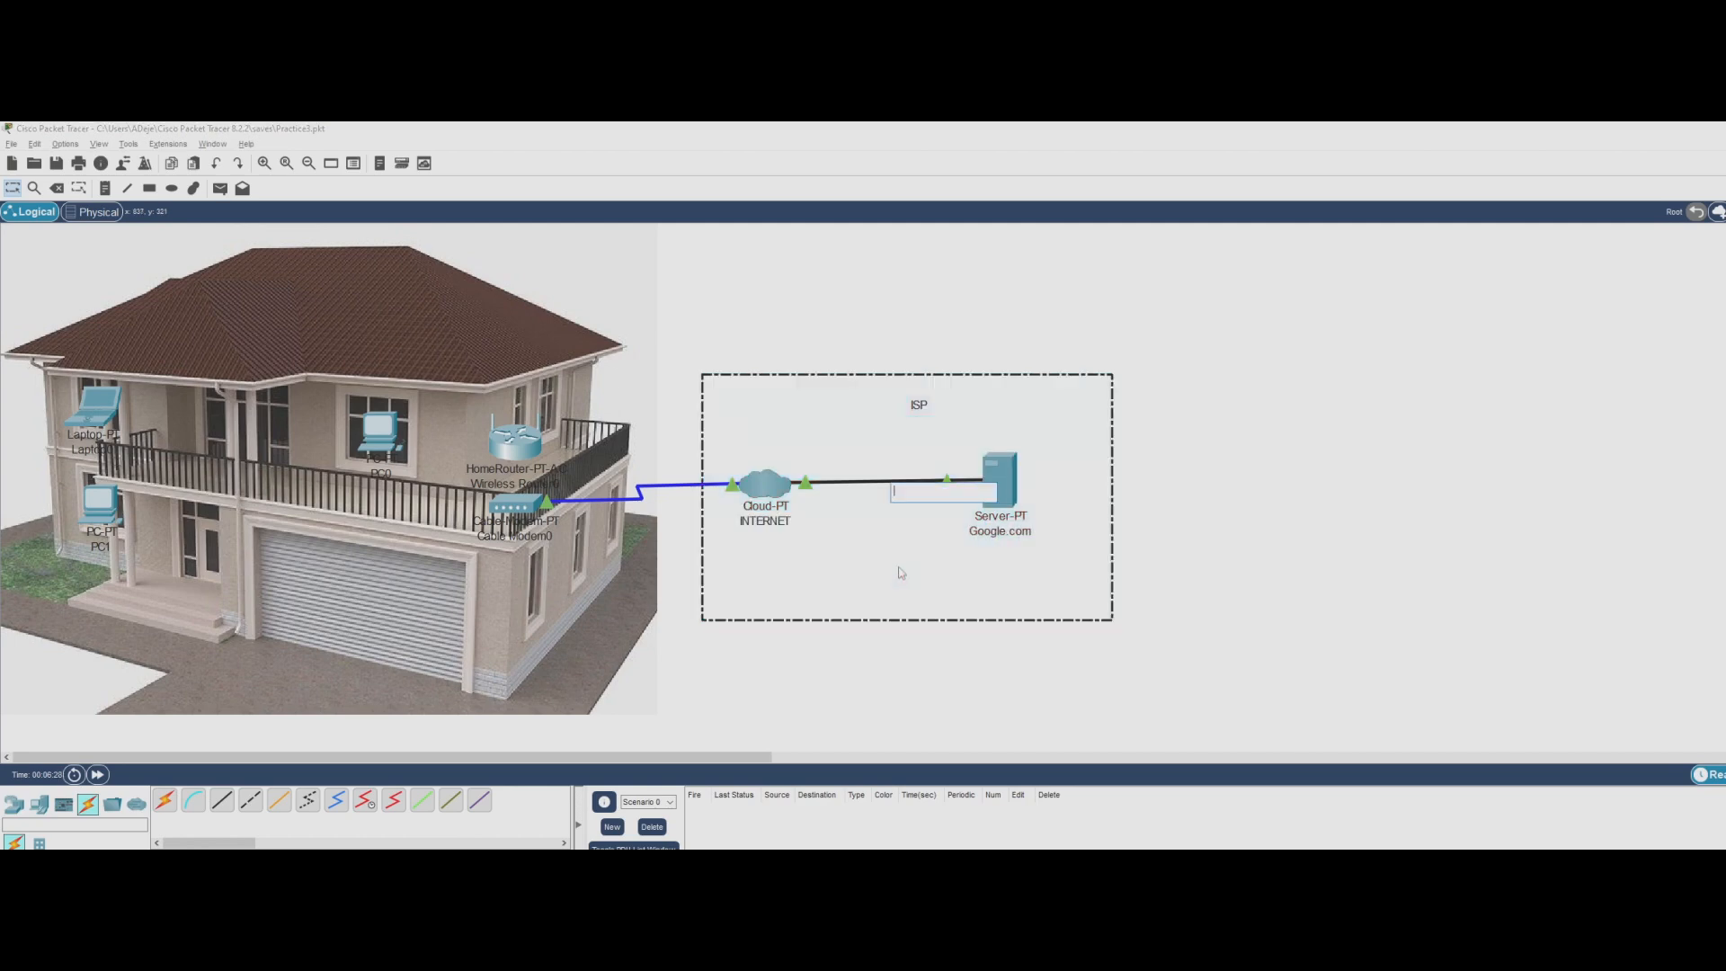
{"action": "left_click", "coordinate": [1217, 514]}
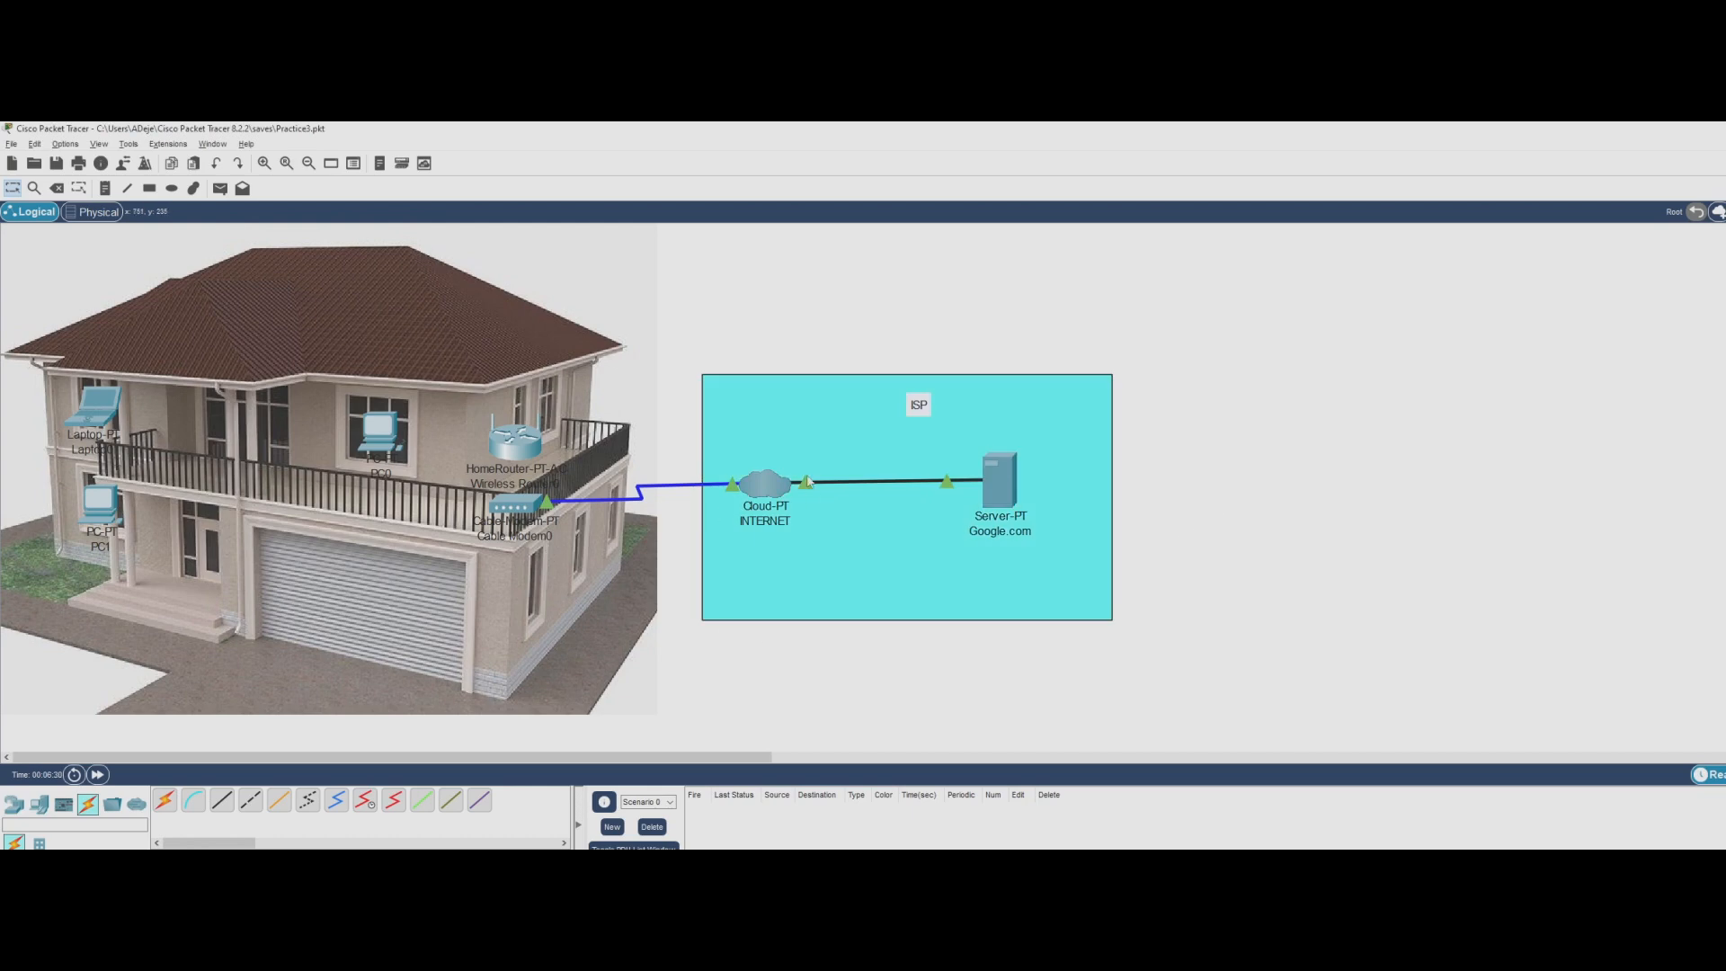
Move the INTERNET cloud and the Google.com server a little lower inside the ISP area
{"action": "left_click_drag", "start_coordinate": [753, 486], "coordinate": [751, 498]}
{"action": "left_click_drag", "start_coordinate": [991, 480], "coordinate": [999, 493]}
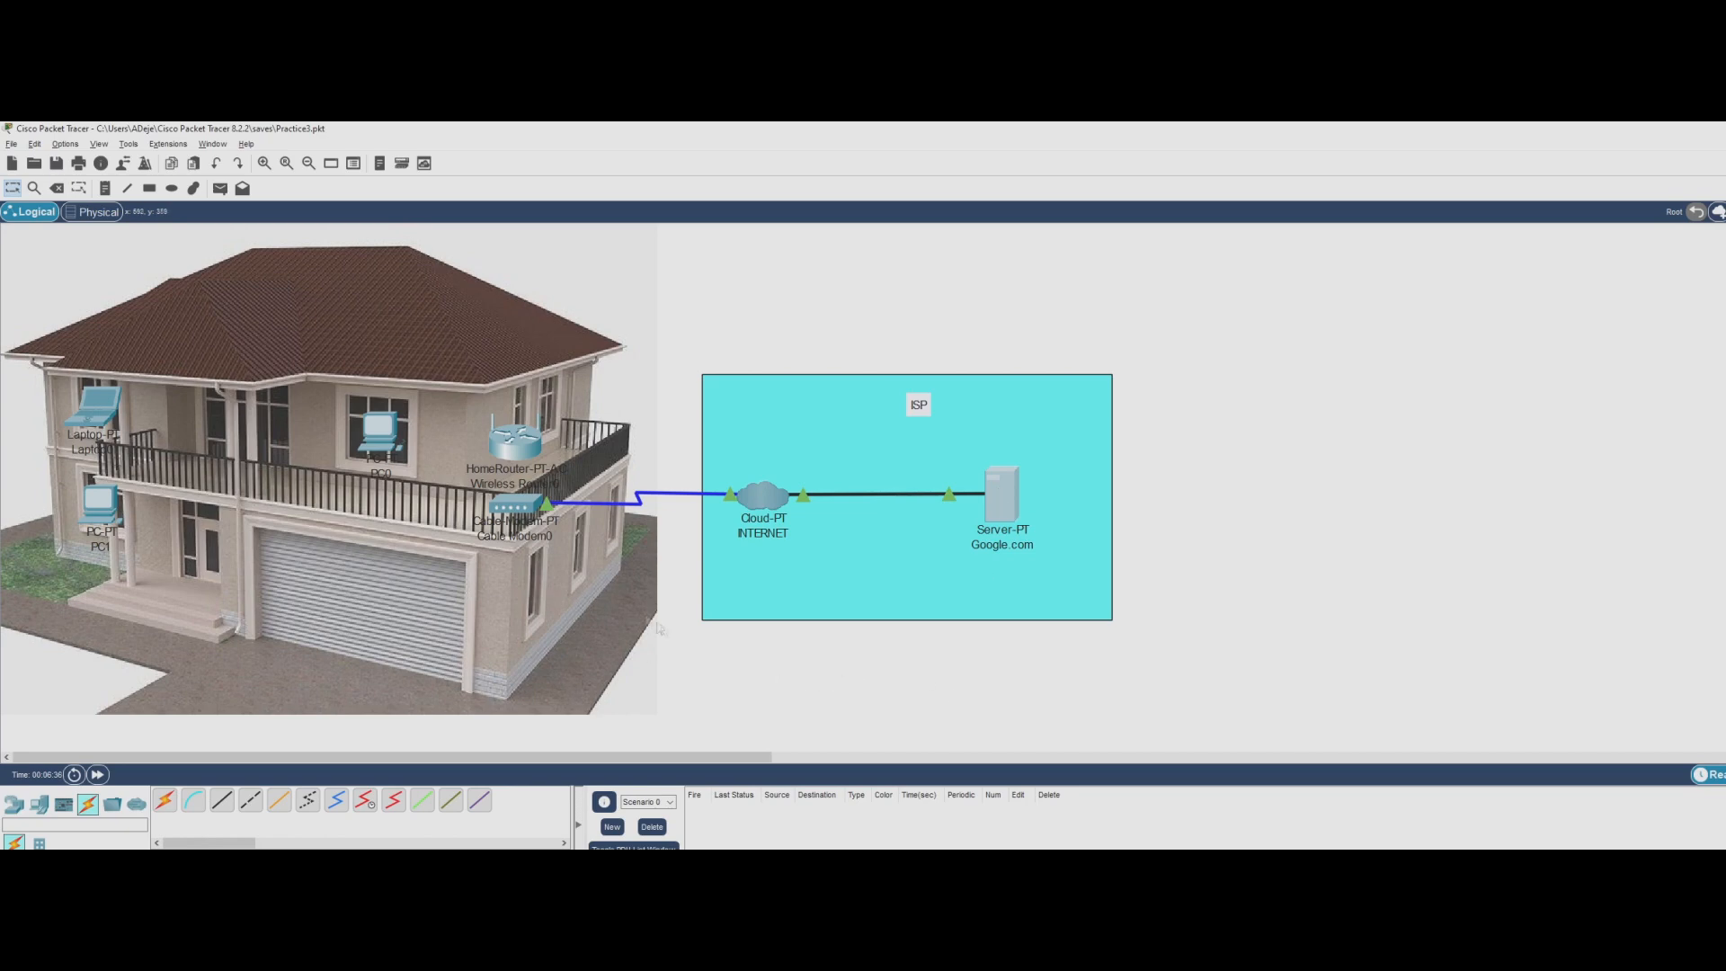
{"action": "left_click", "coordinate": [693, 666]}
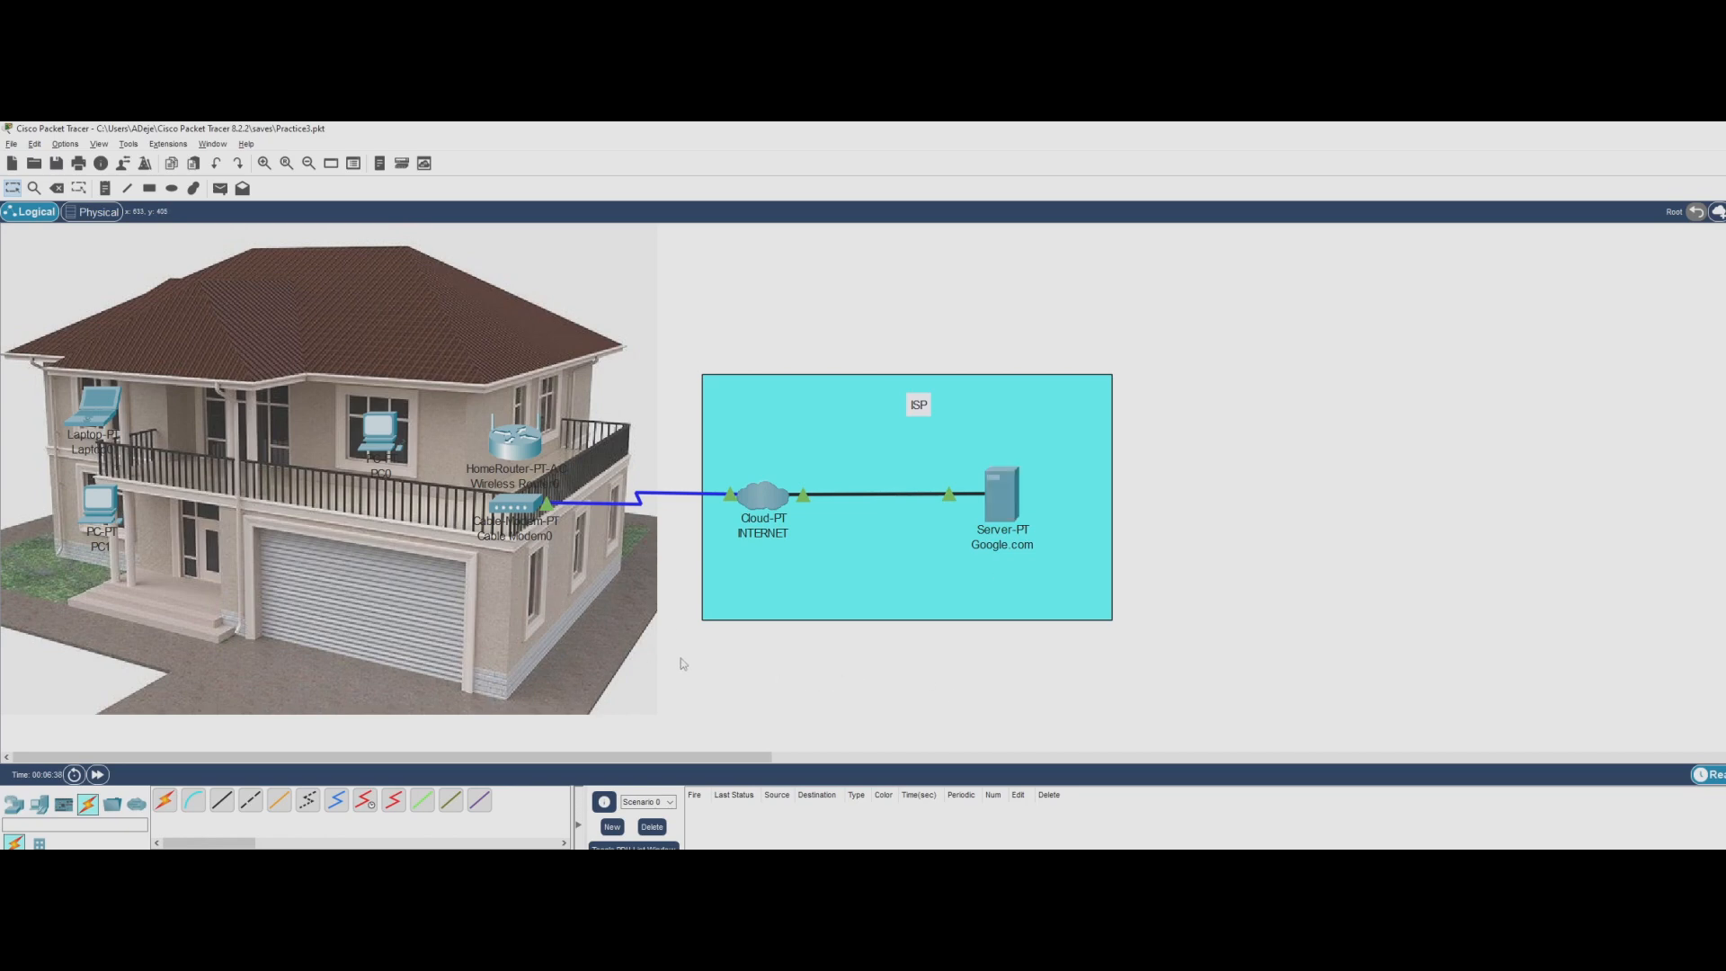
Set the provider network of the INTERNET cloud's Ethernet6 interface to Cable
{"action": "left_click", "coordinate": [758, 500]}
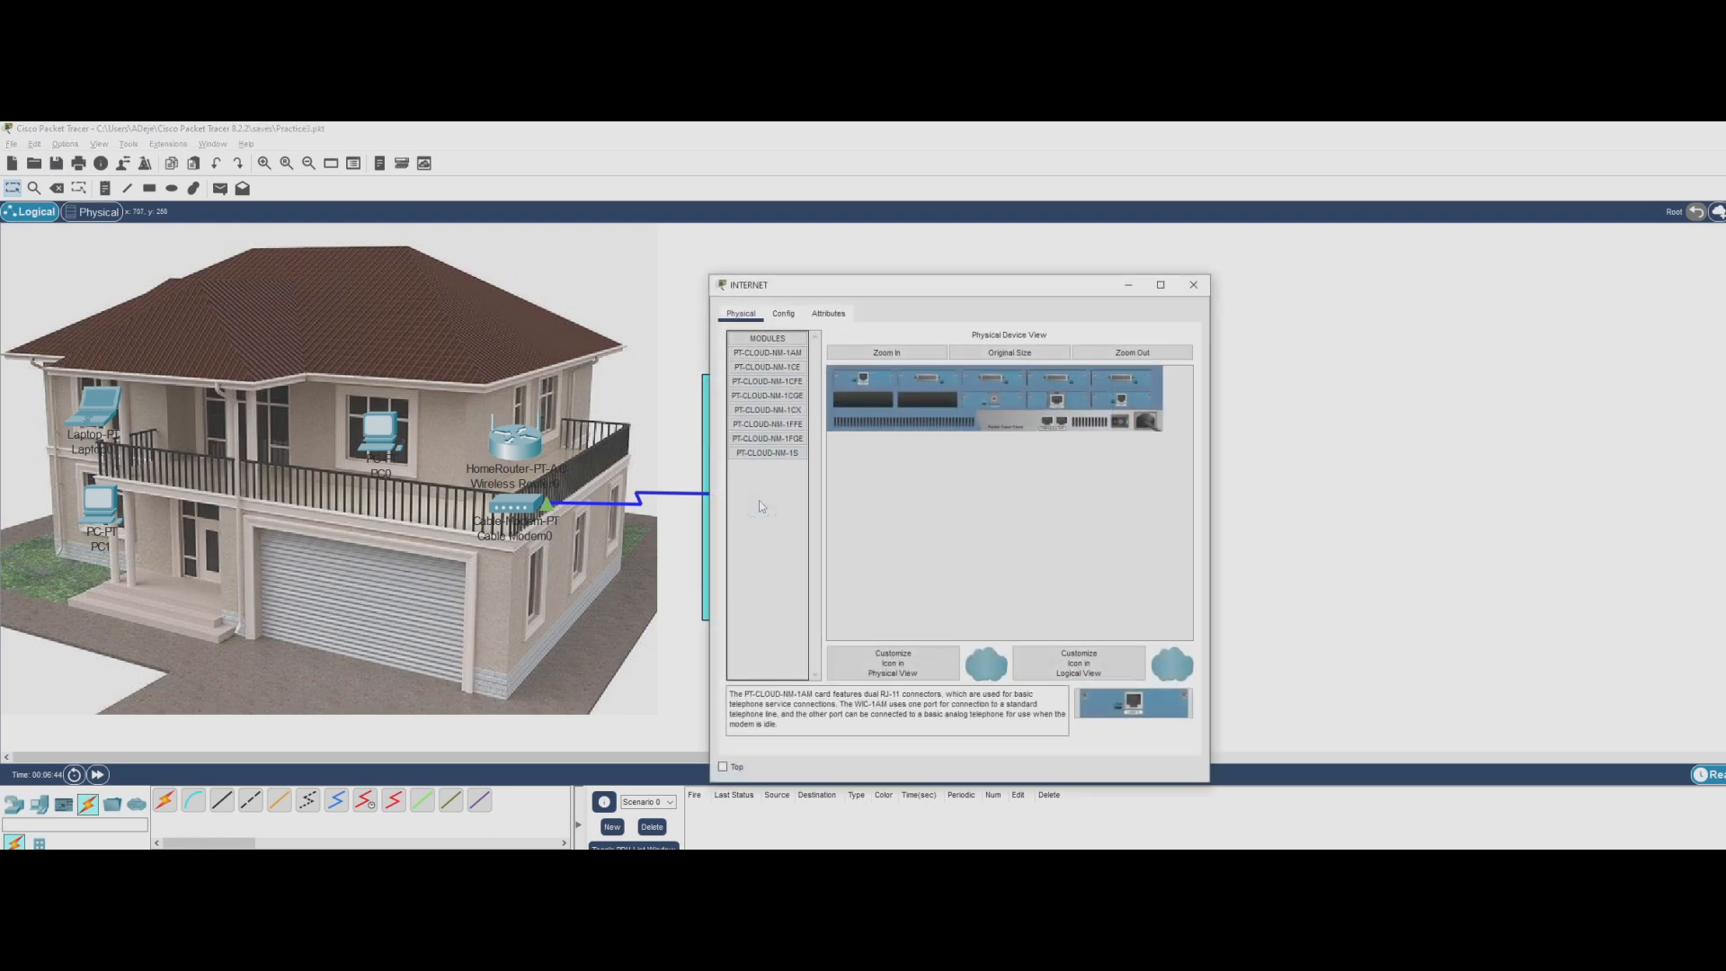
{"action": "left_click", "coordinate": [783, 313]}
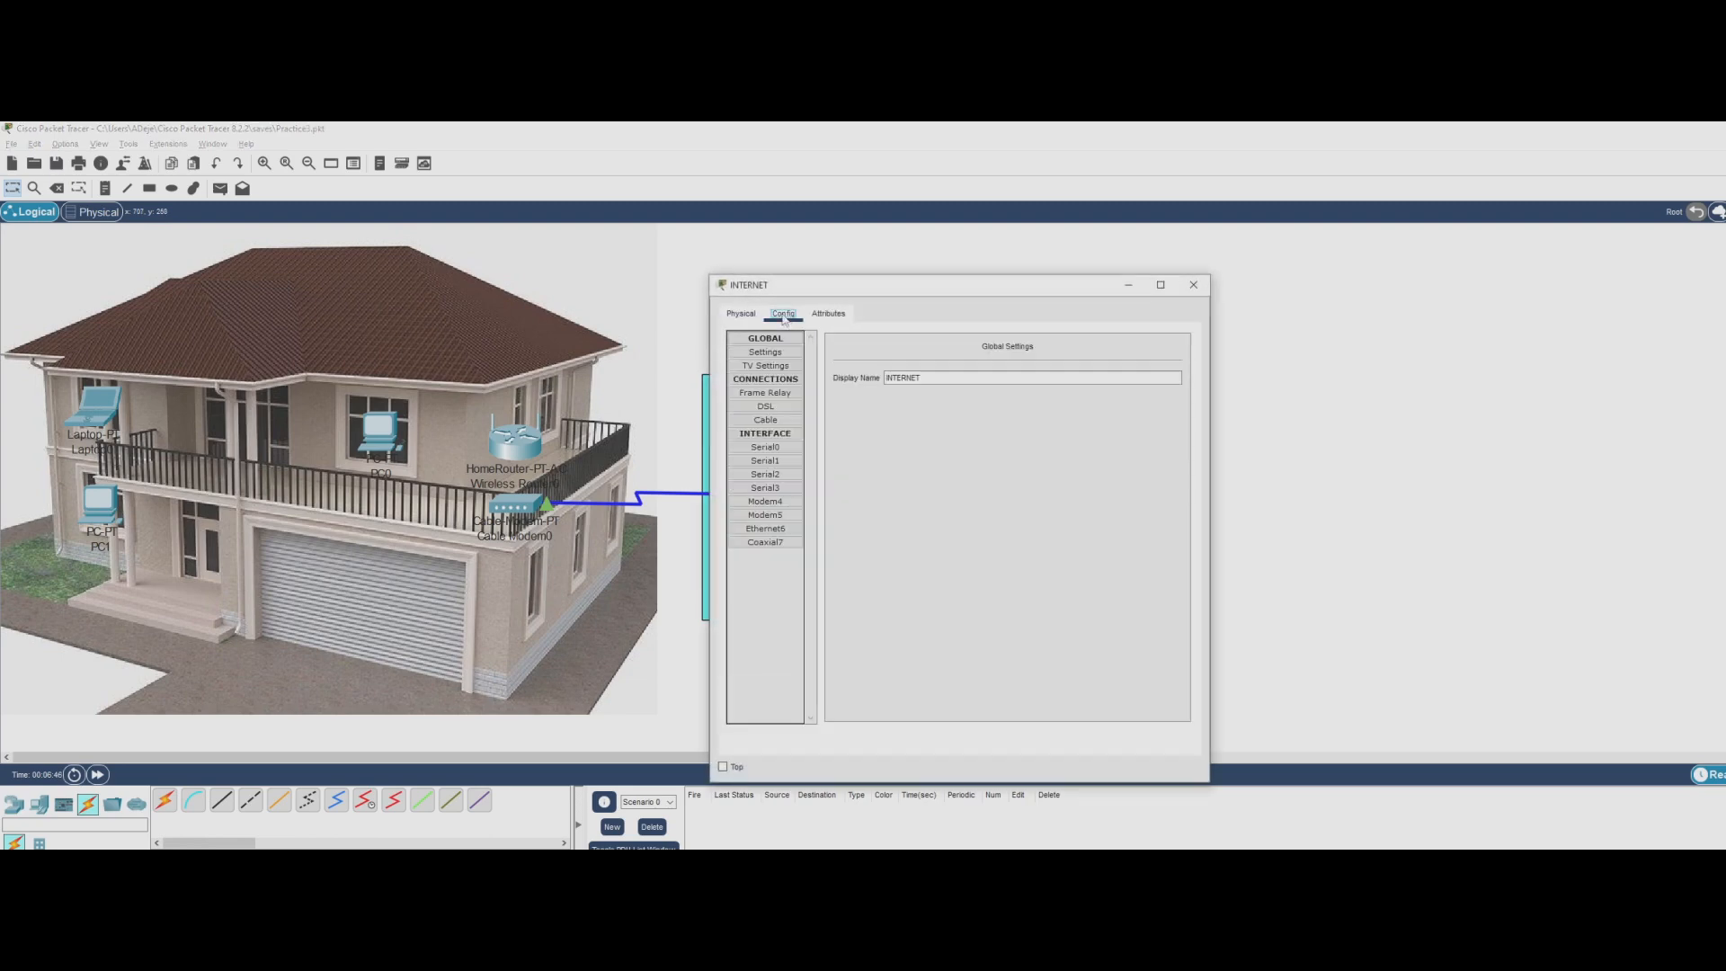
{"action": "left_click", "coordinate": [765, 529]}
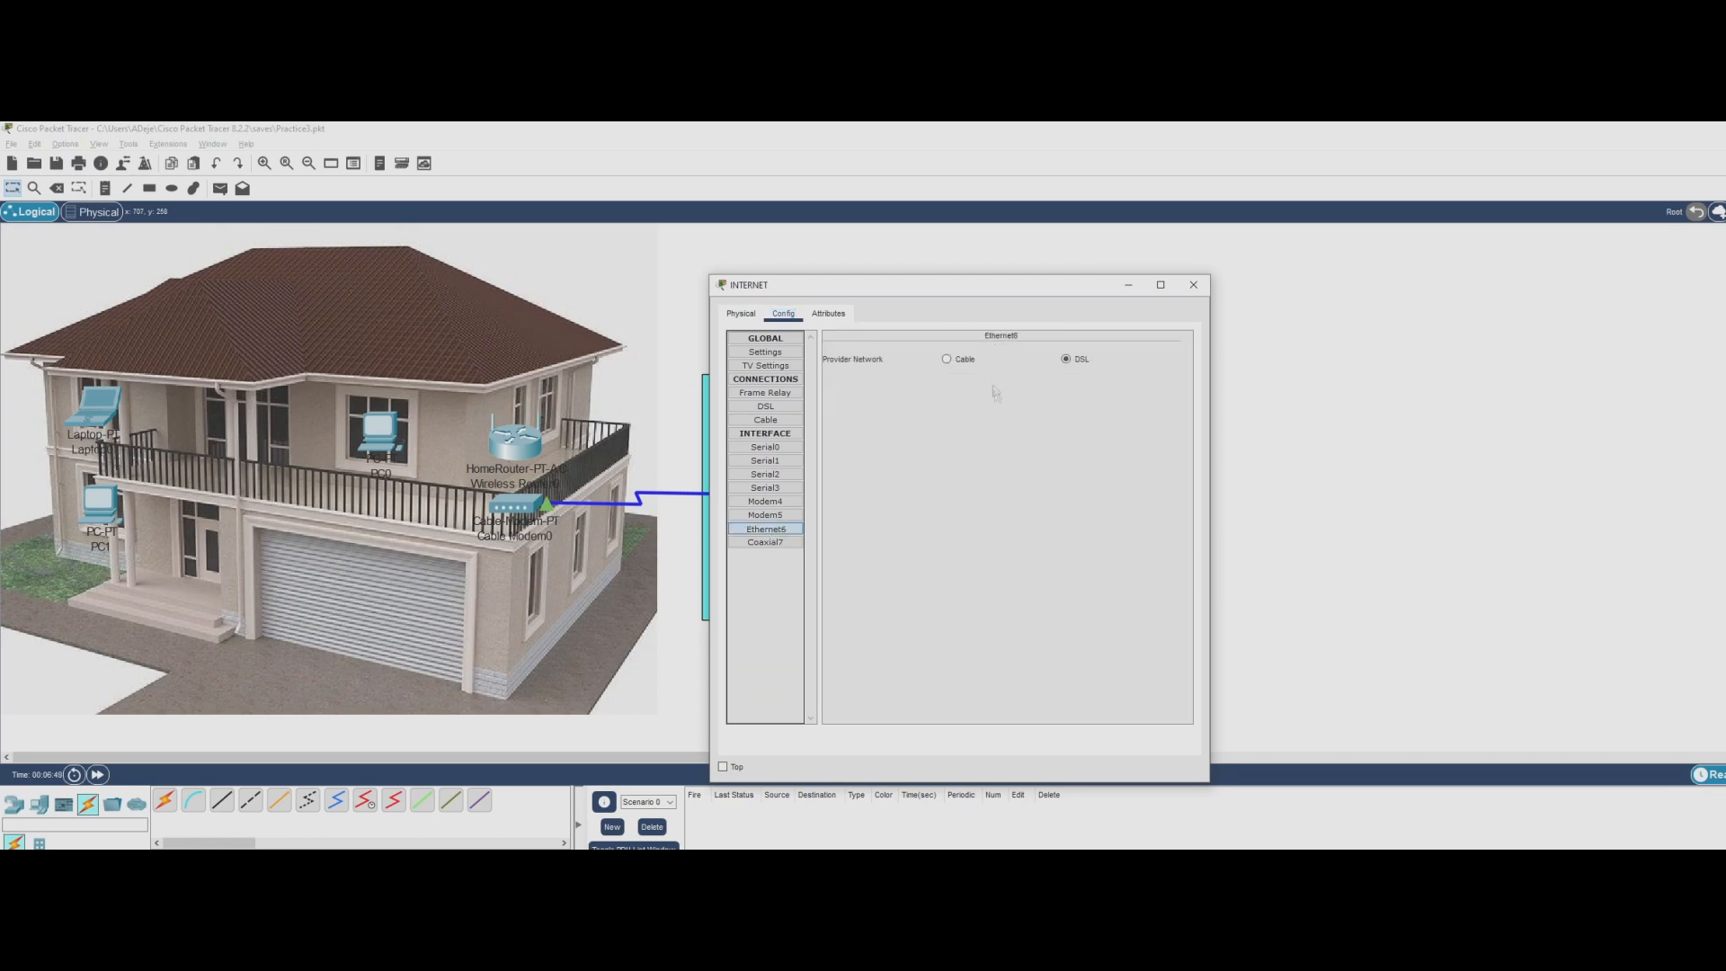
{"action": "left_click", "coordinate": [948, 361]}
Add a cable connection from Coaxial7 to Ethernet6 in the INTERNET cloud and close its configuration
{"action": "left_click", "coordinate": [767, 420]}
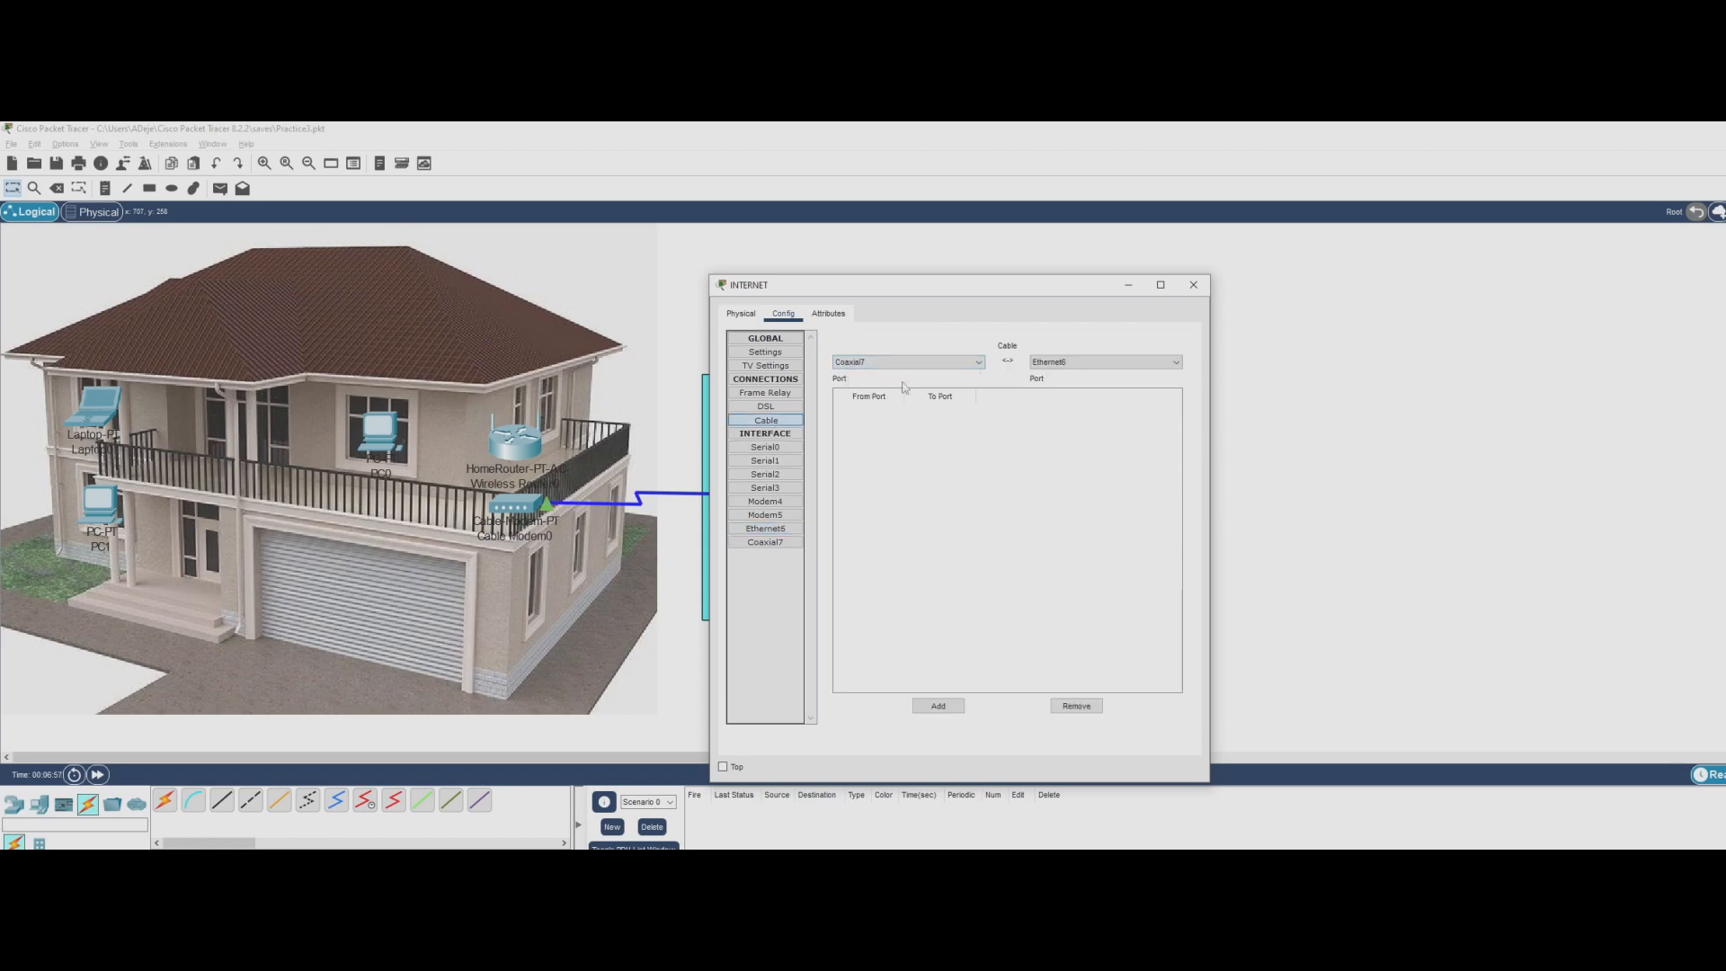
{"action": "left_click", "coordinate": [940, 707]}
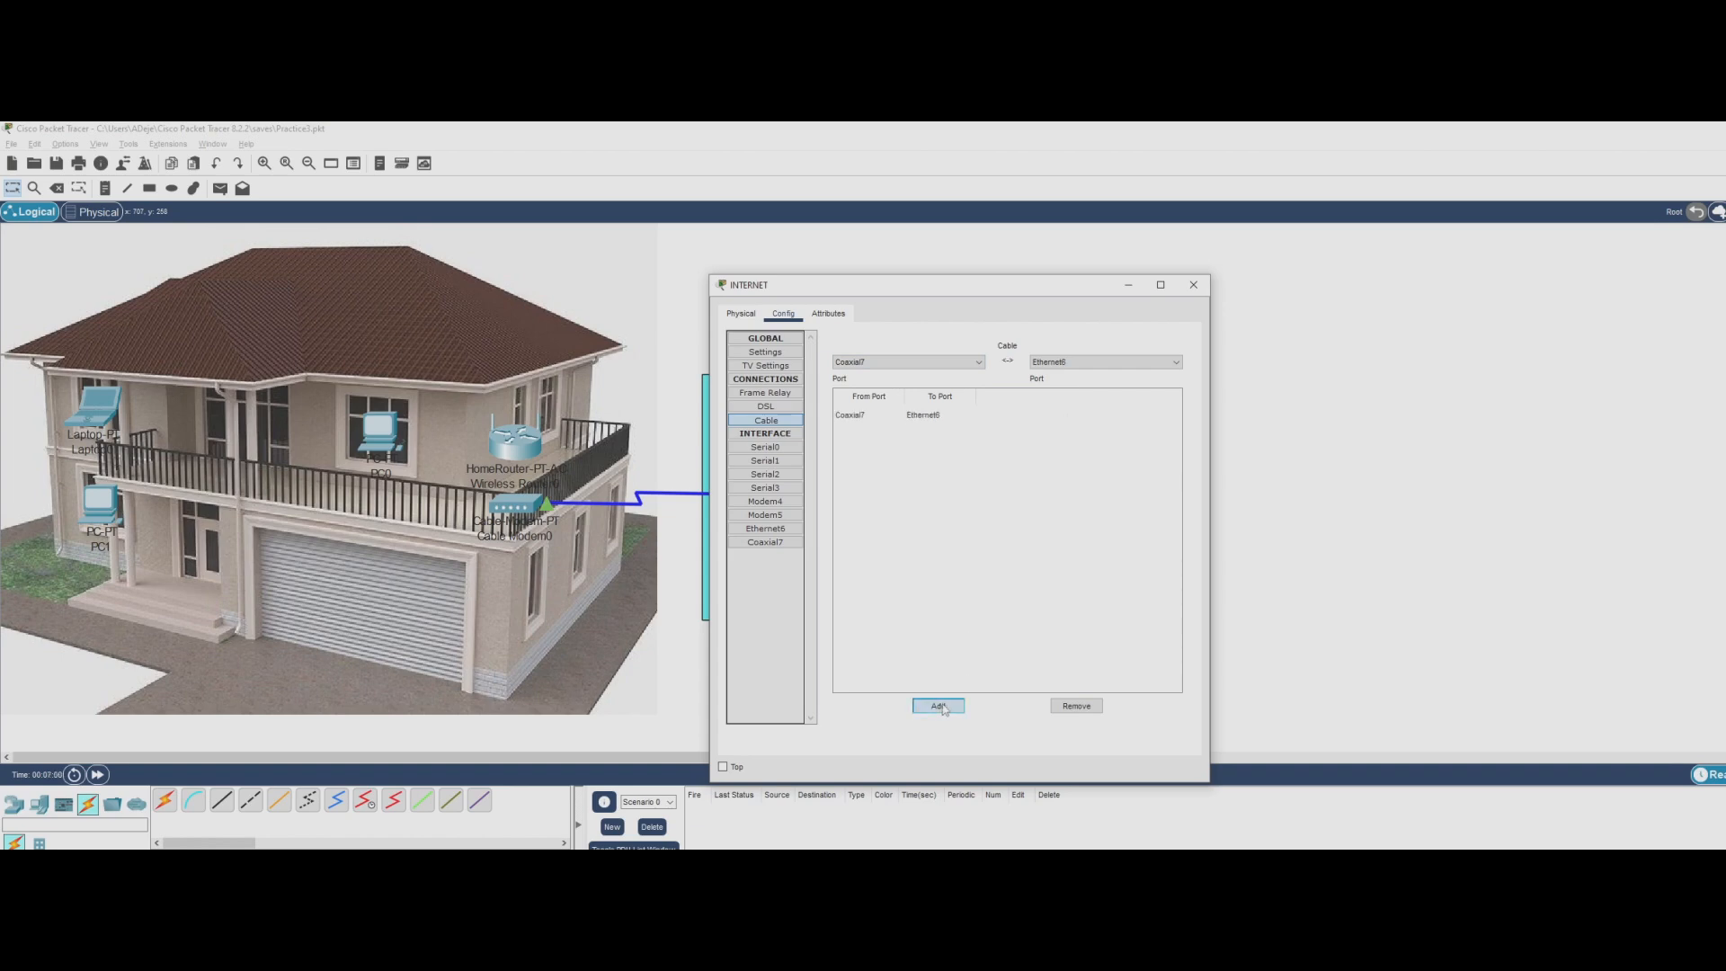
{"action": "left_click", "coordinate": [1194, 286]}
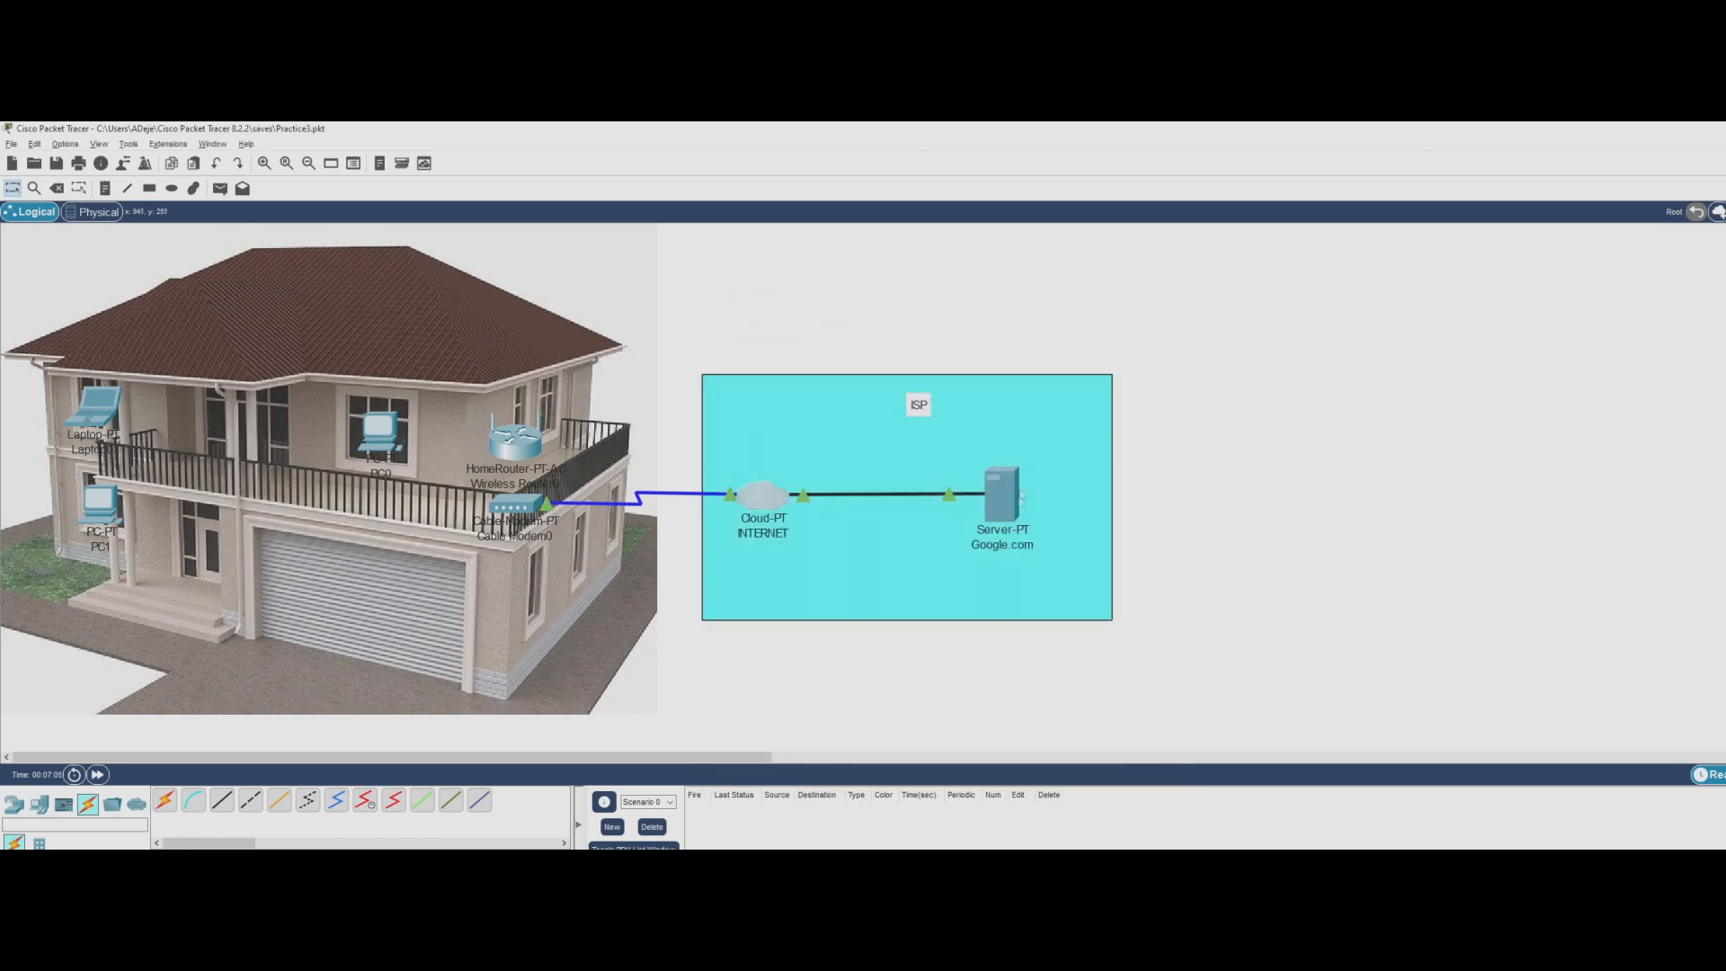
Enter the Google.com server's static IPv4 address, default gateway and DNS server, accepting the default subnet mask
{"action": "left_click", "coordinate": [1001, 493]}
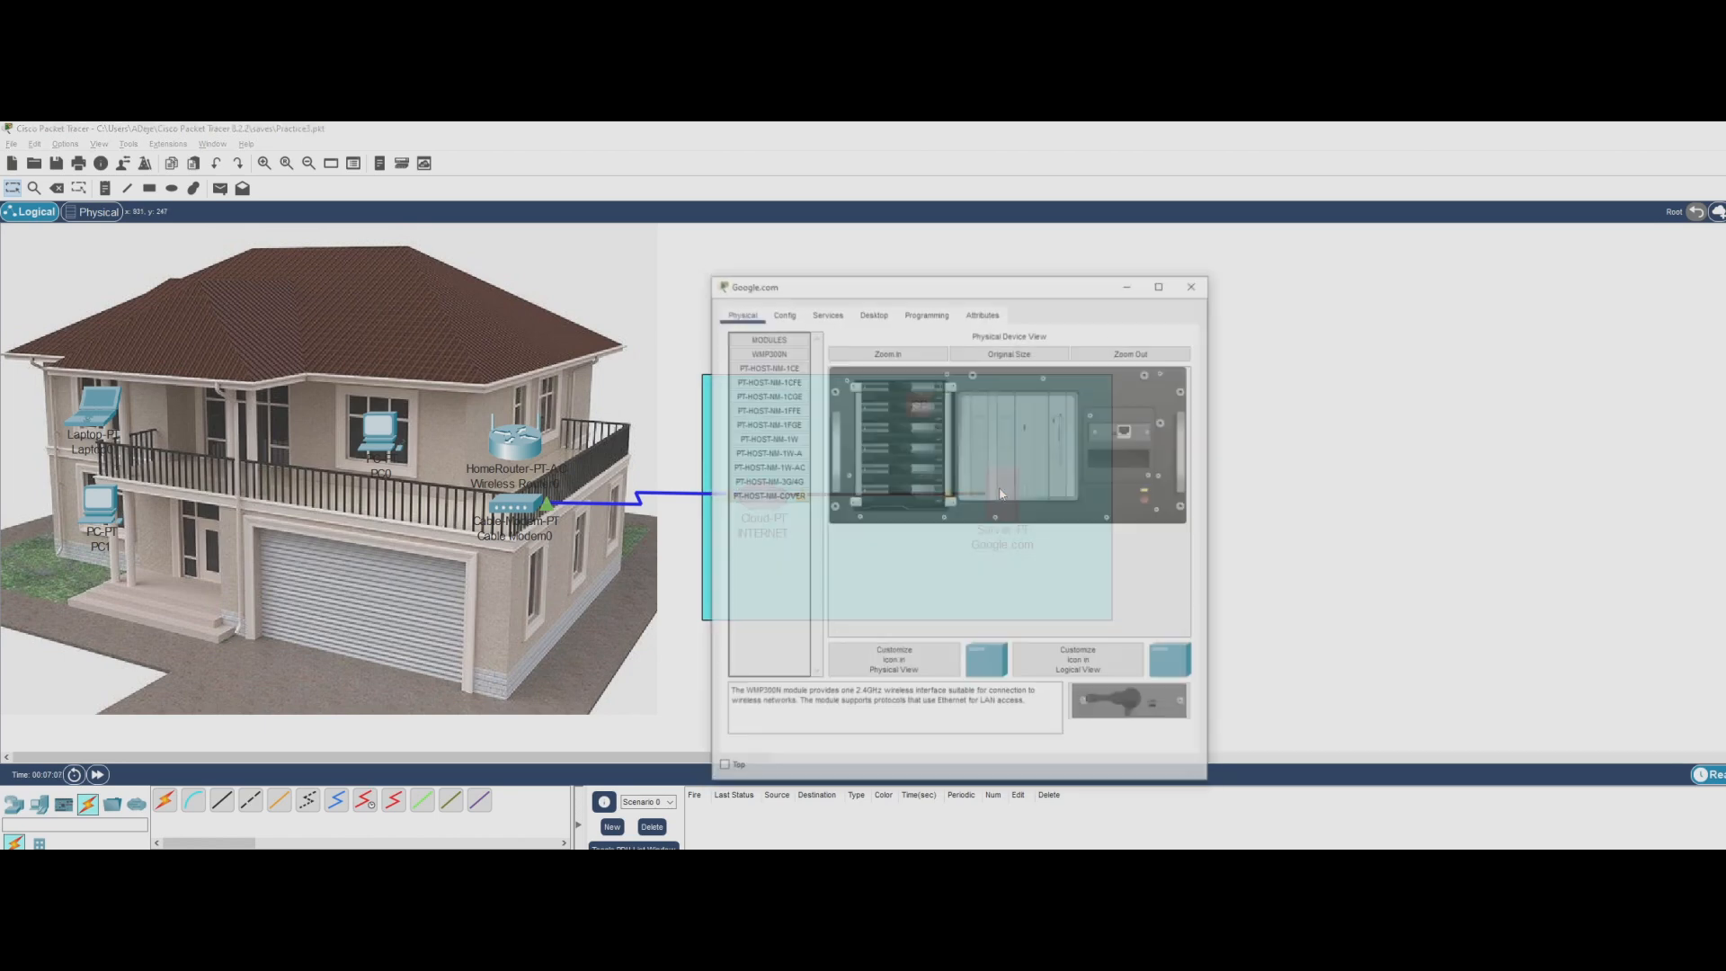
{"action": "left_click_drag", "start_coordinate": [943, 291], "coordinate": [1347, 250]}
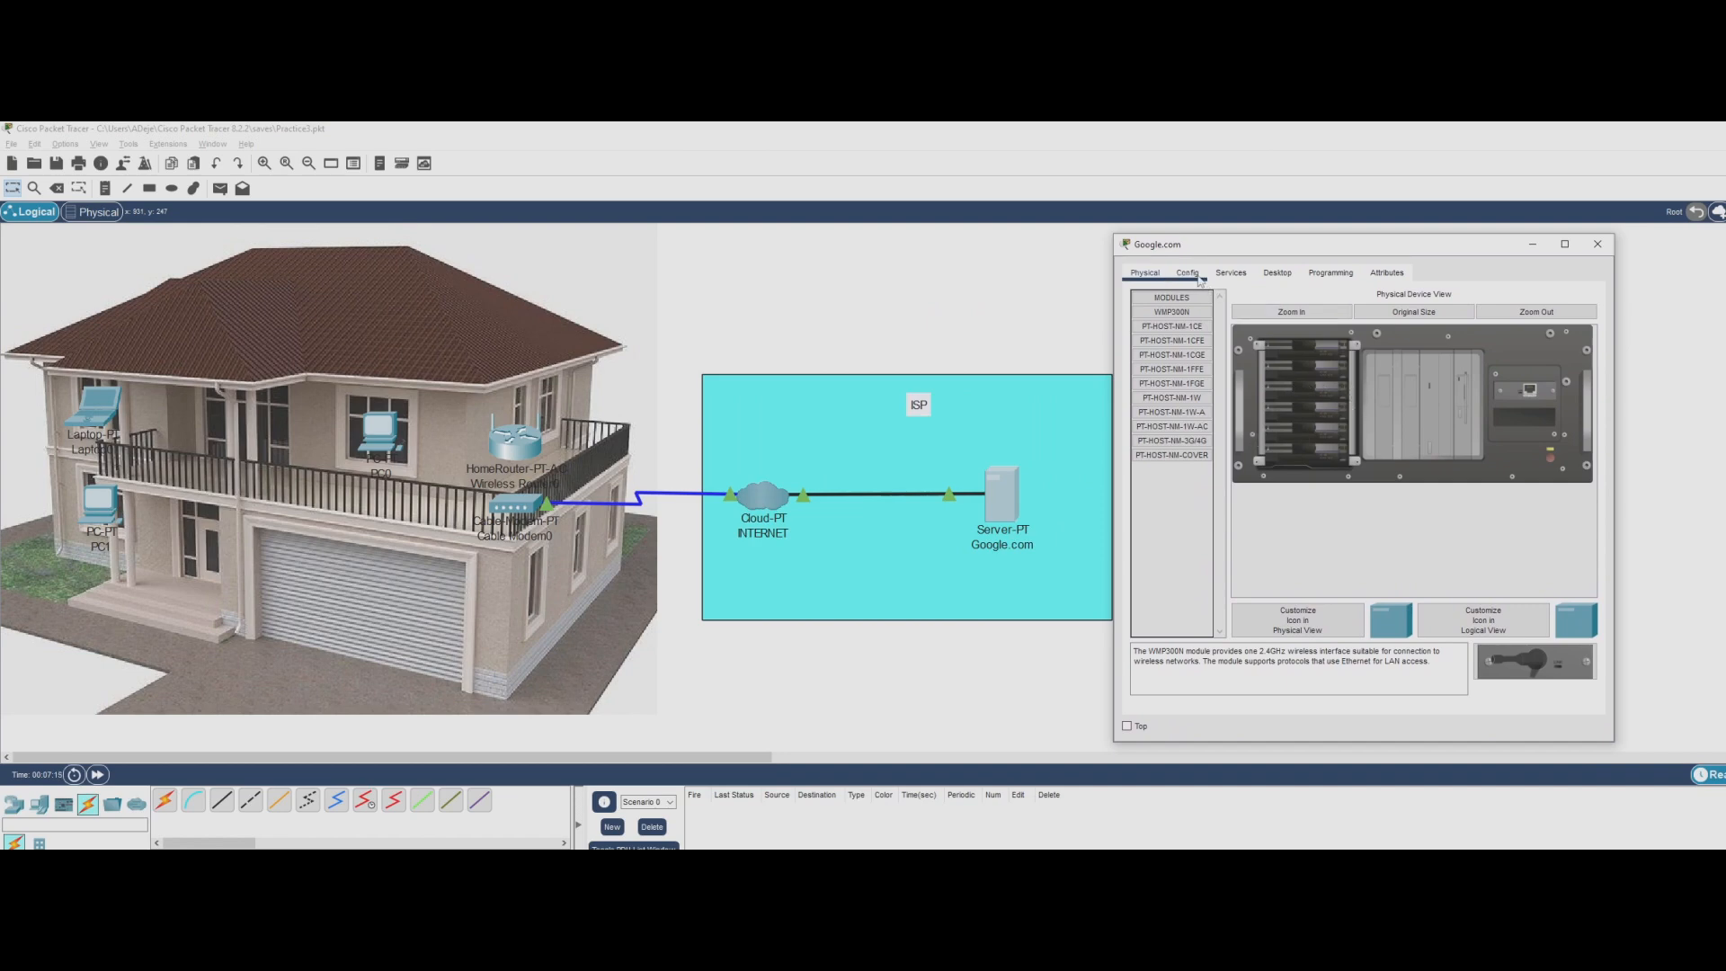
{"action": "left_click", "coordinate": [1277, 272]}
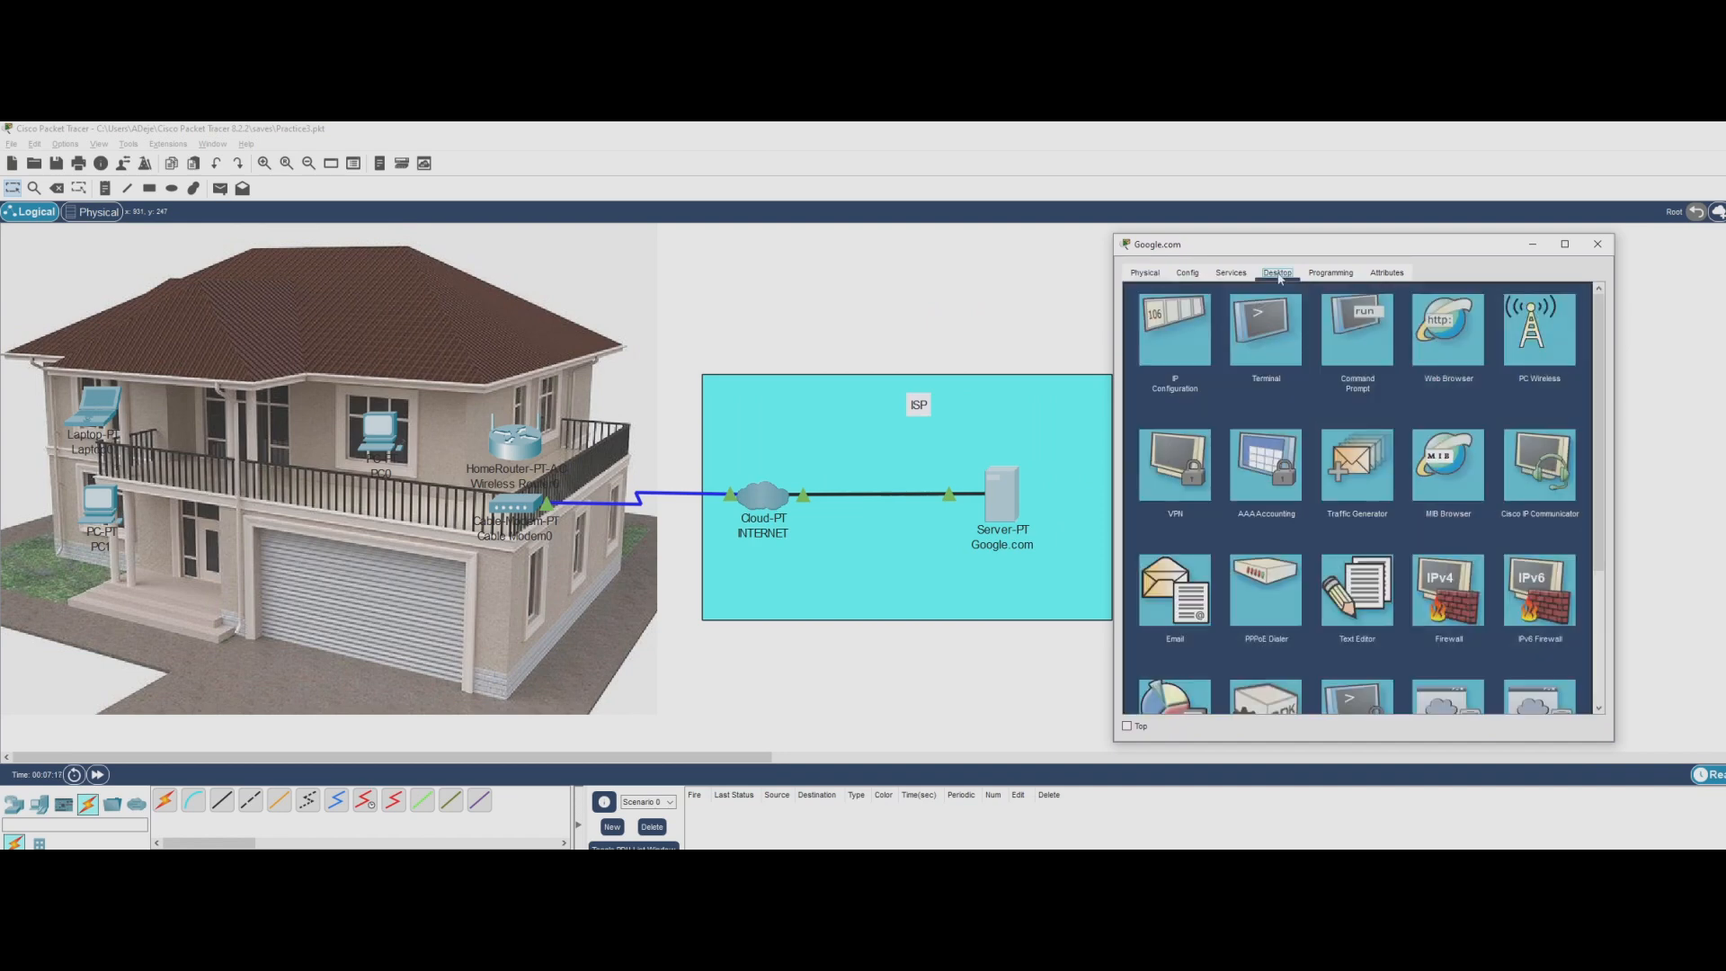
{"action": "left_click", "coordinate": [1175, 331]}
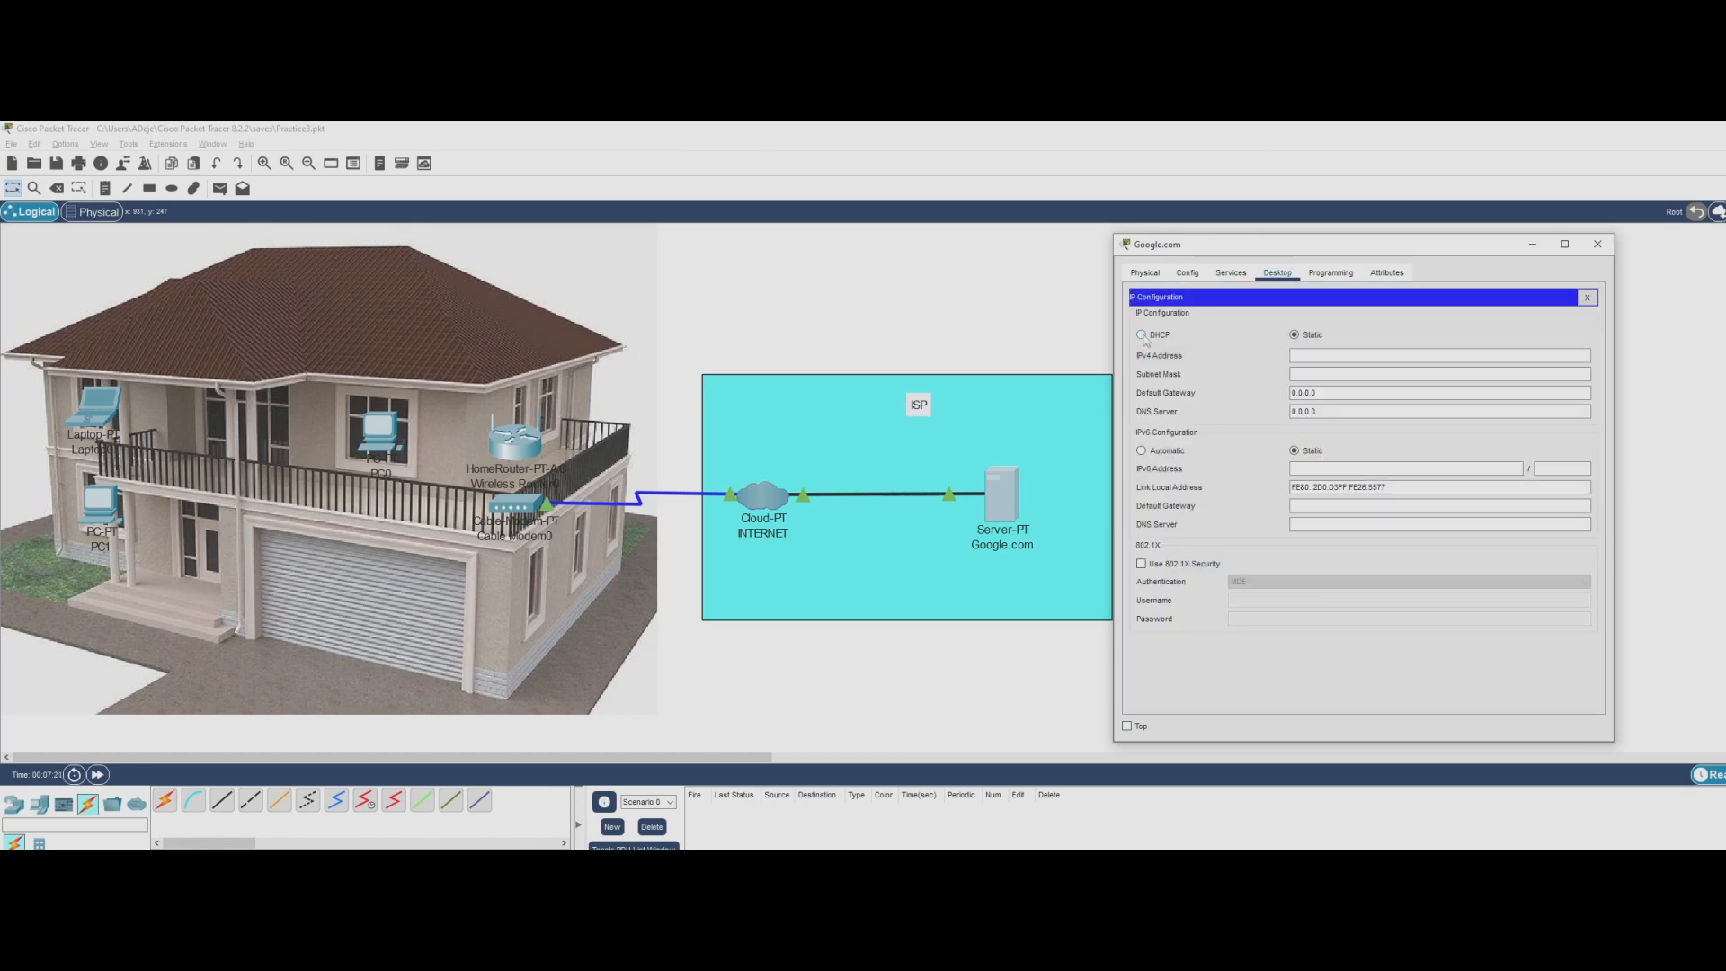
{"action": "left_click", "coordinate": [1334, 355]}
{"action": "key", "text": "Tab"}
{"action": "key", "text": "Tab"}
{"action": "type", "text": "2"}
{"action": "key", "text": "Tab"}
{"action": "type", "text": "00.20"}
{"action": "left_click", "coordinate": [1587, 296]}
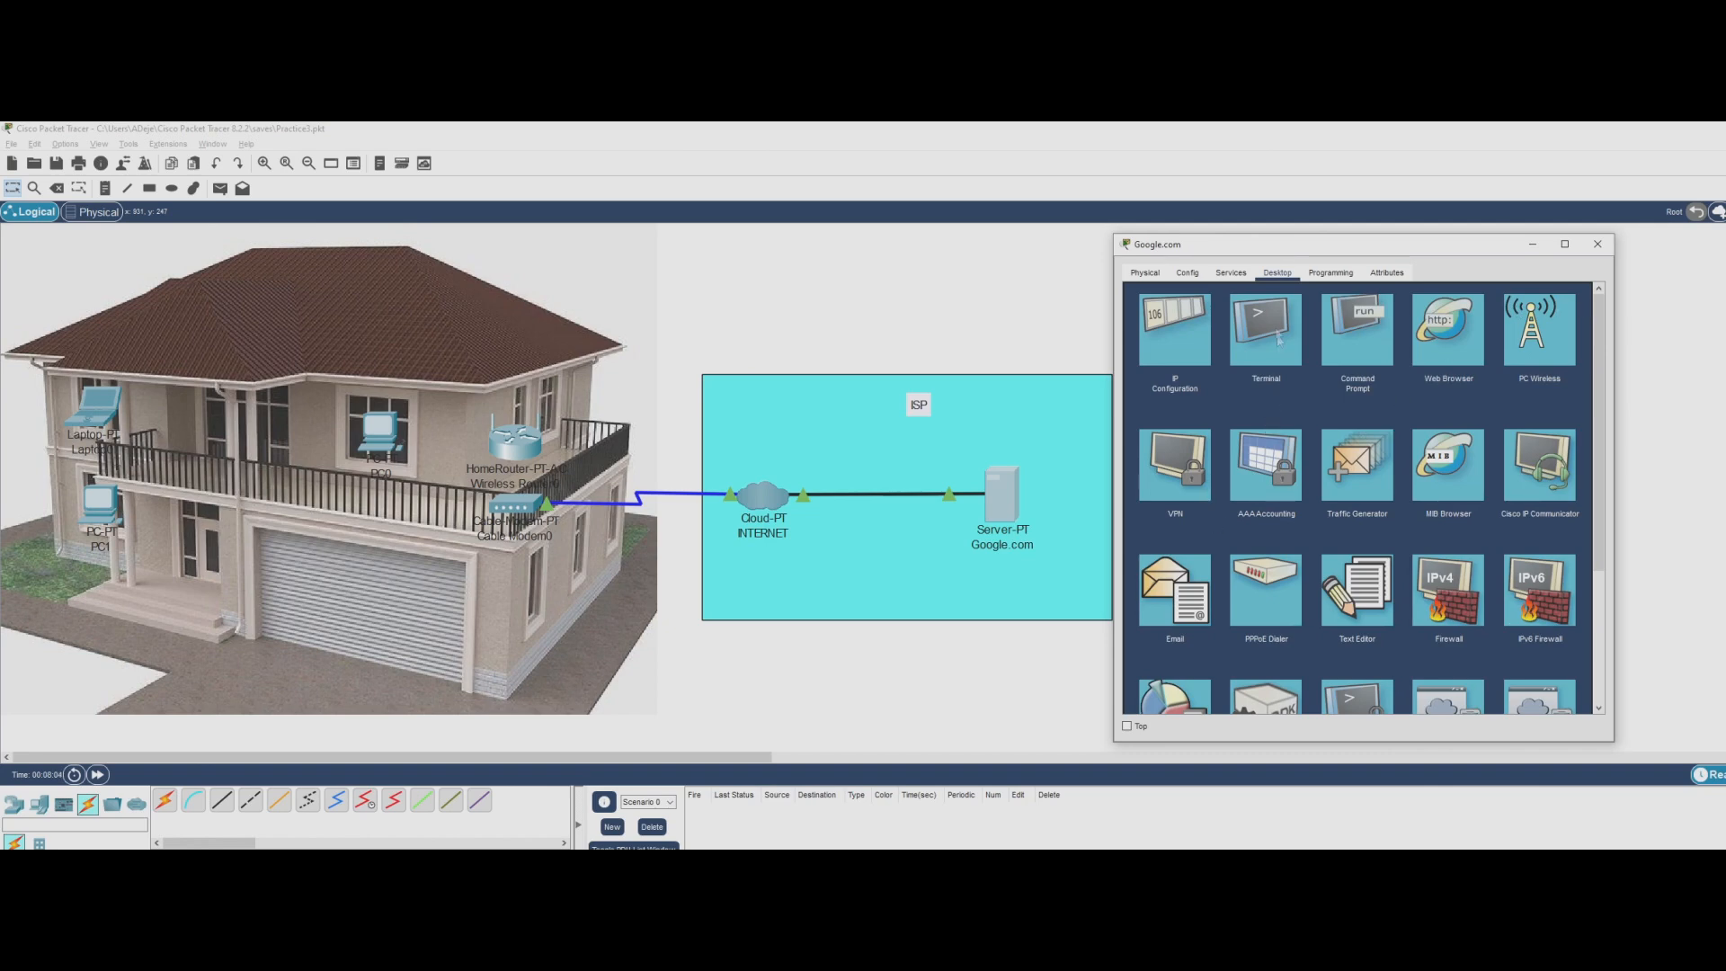
Turn on the Google.com server's DHCP service and enter the pool name DHCP Pool
{"action": "left_click", "coordinate": [1232, 273]}
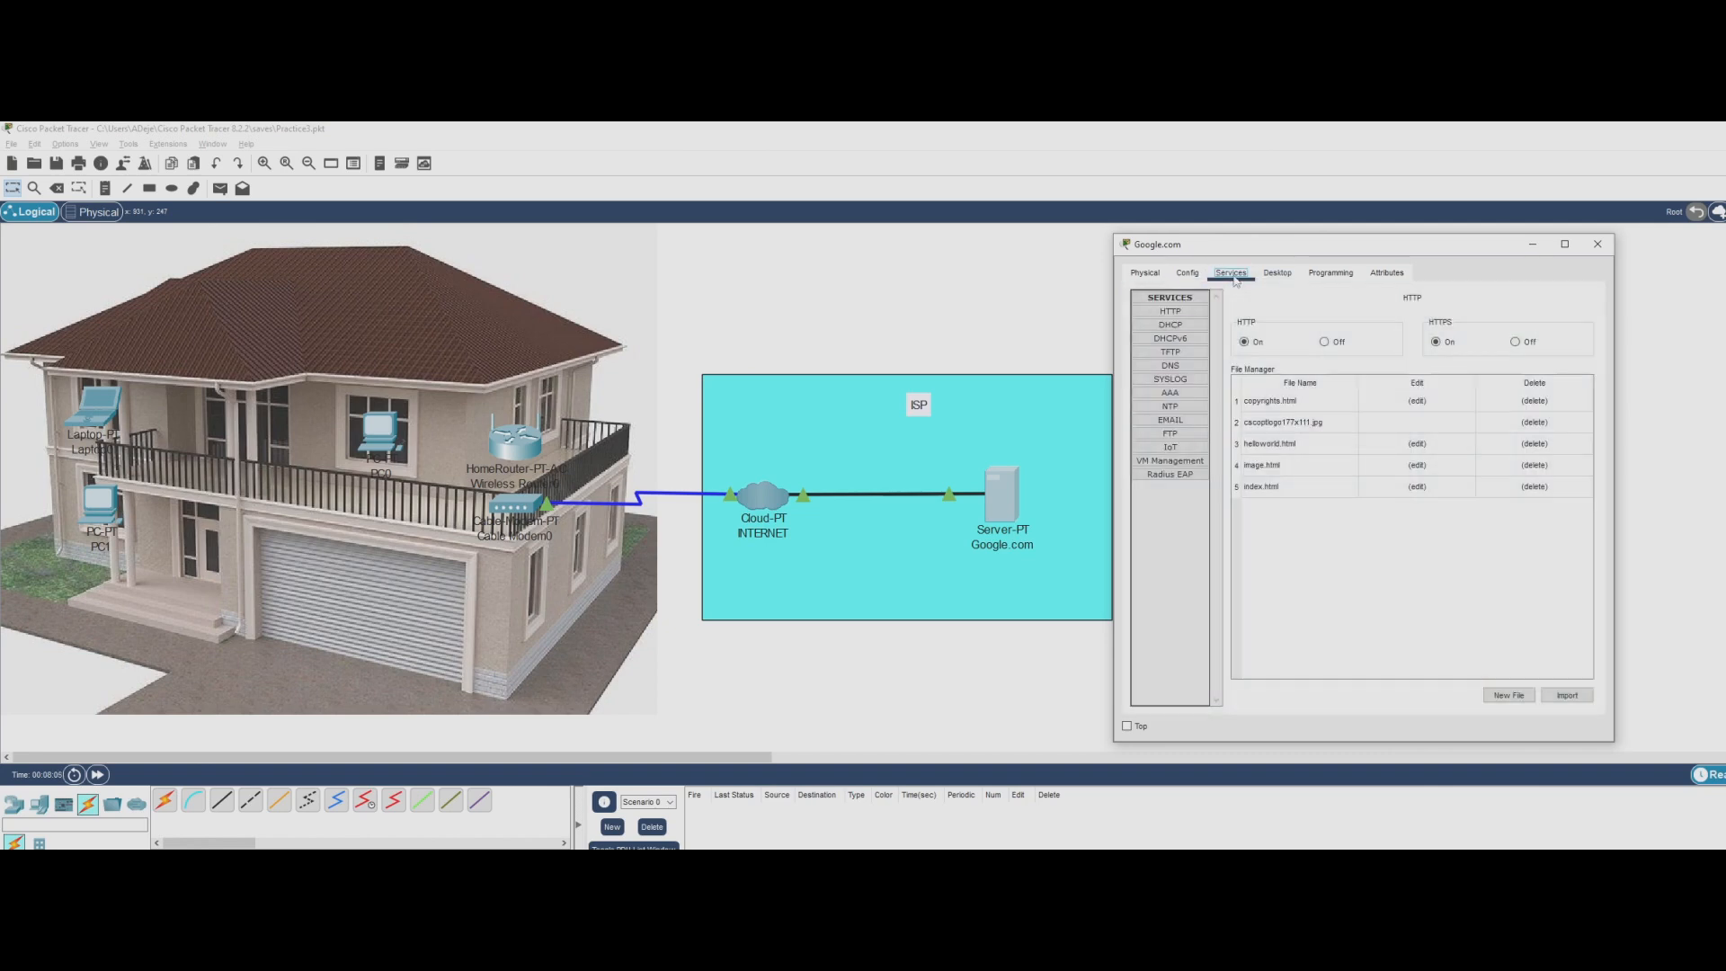
{"action": "left_click", "coordinate": [1179, 332]}
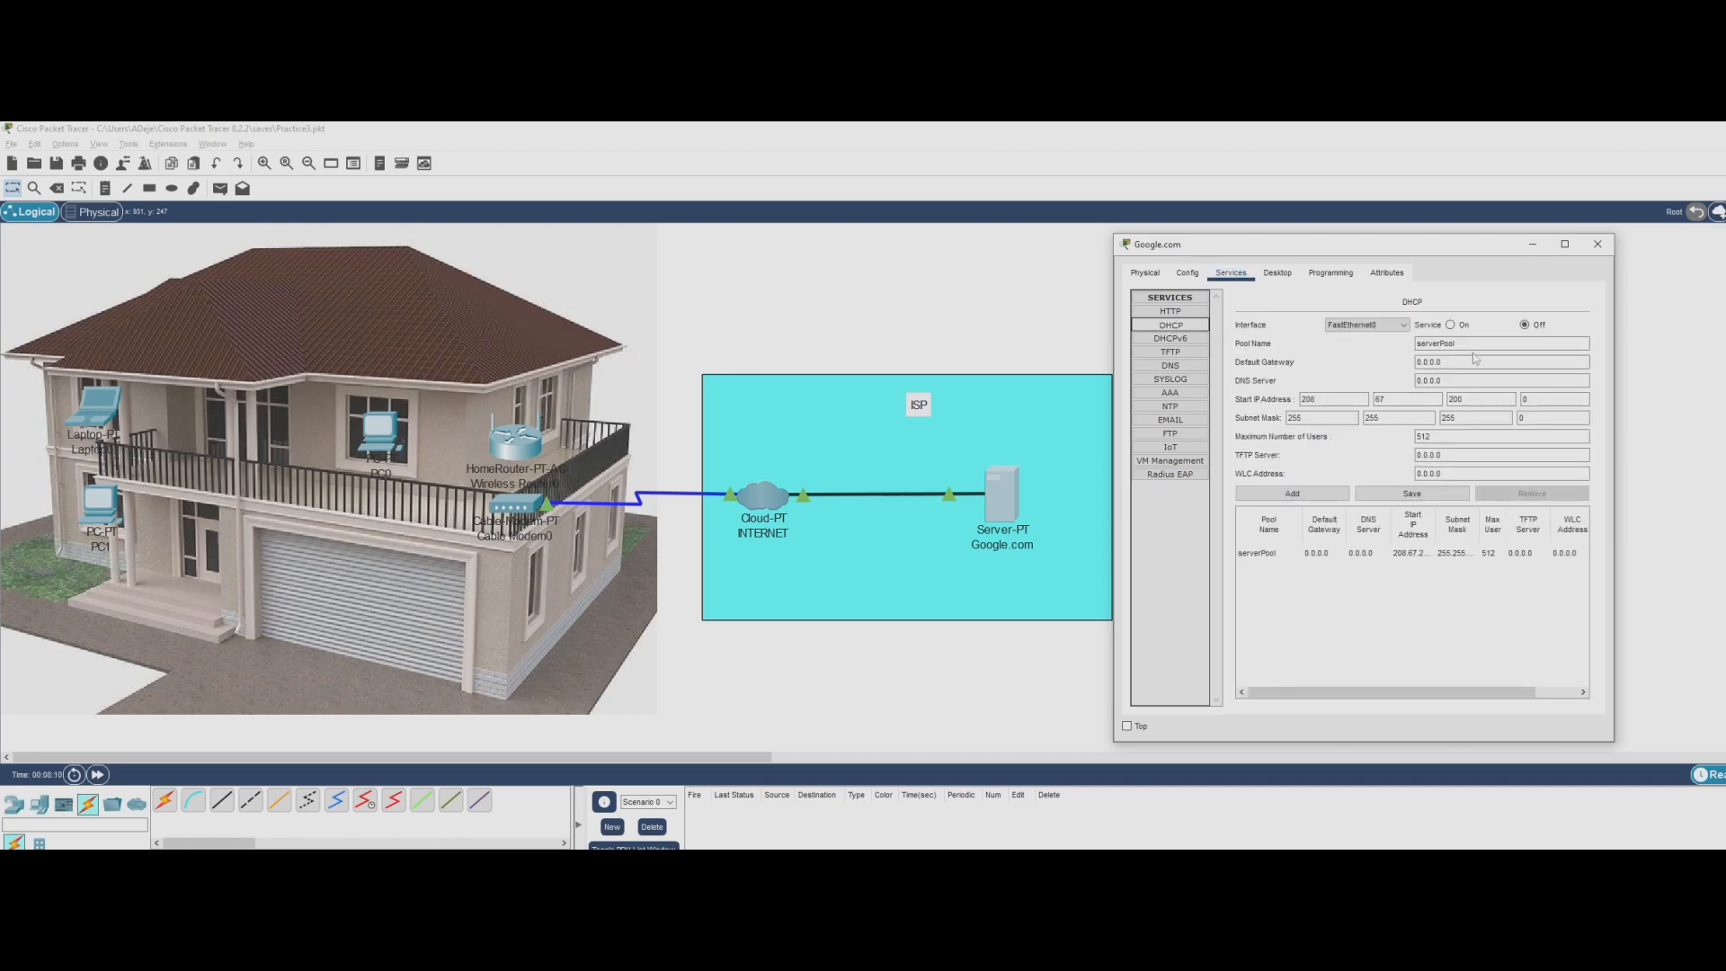
{"action": "left_click", "coordinate": [1452, 329]}
{"action": "left_click", "coordinate": [1451, 327]}
{"action": "double_click", "coordinate": [1451, 343]}
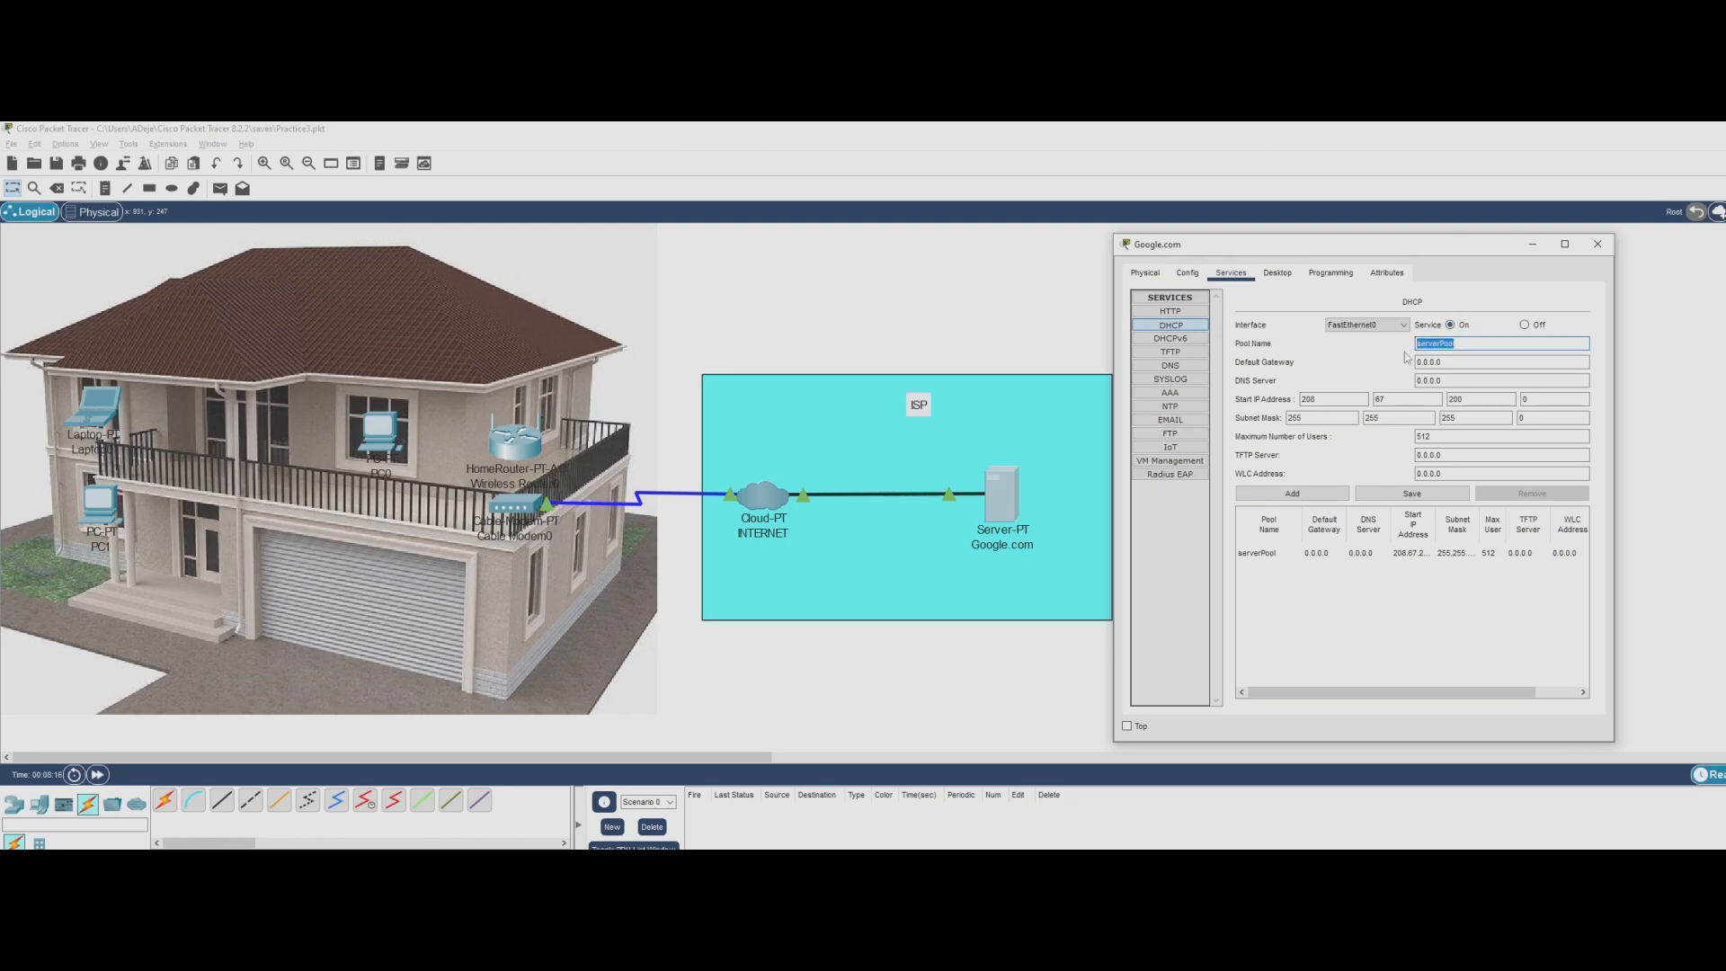
{"action": "type", "text": "DHCP Pool"}
Set both the default gateway and the DNS server of the DHCP pool to 208.67.200.200
{"action": "left_click", "coordinate": [1436, 378]}
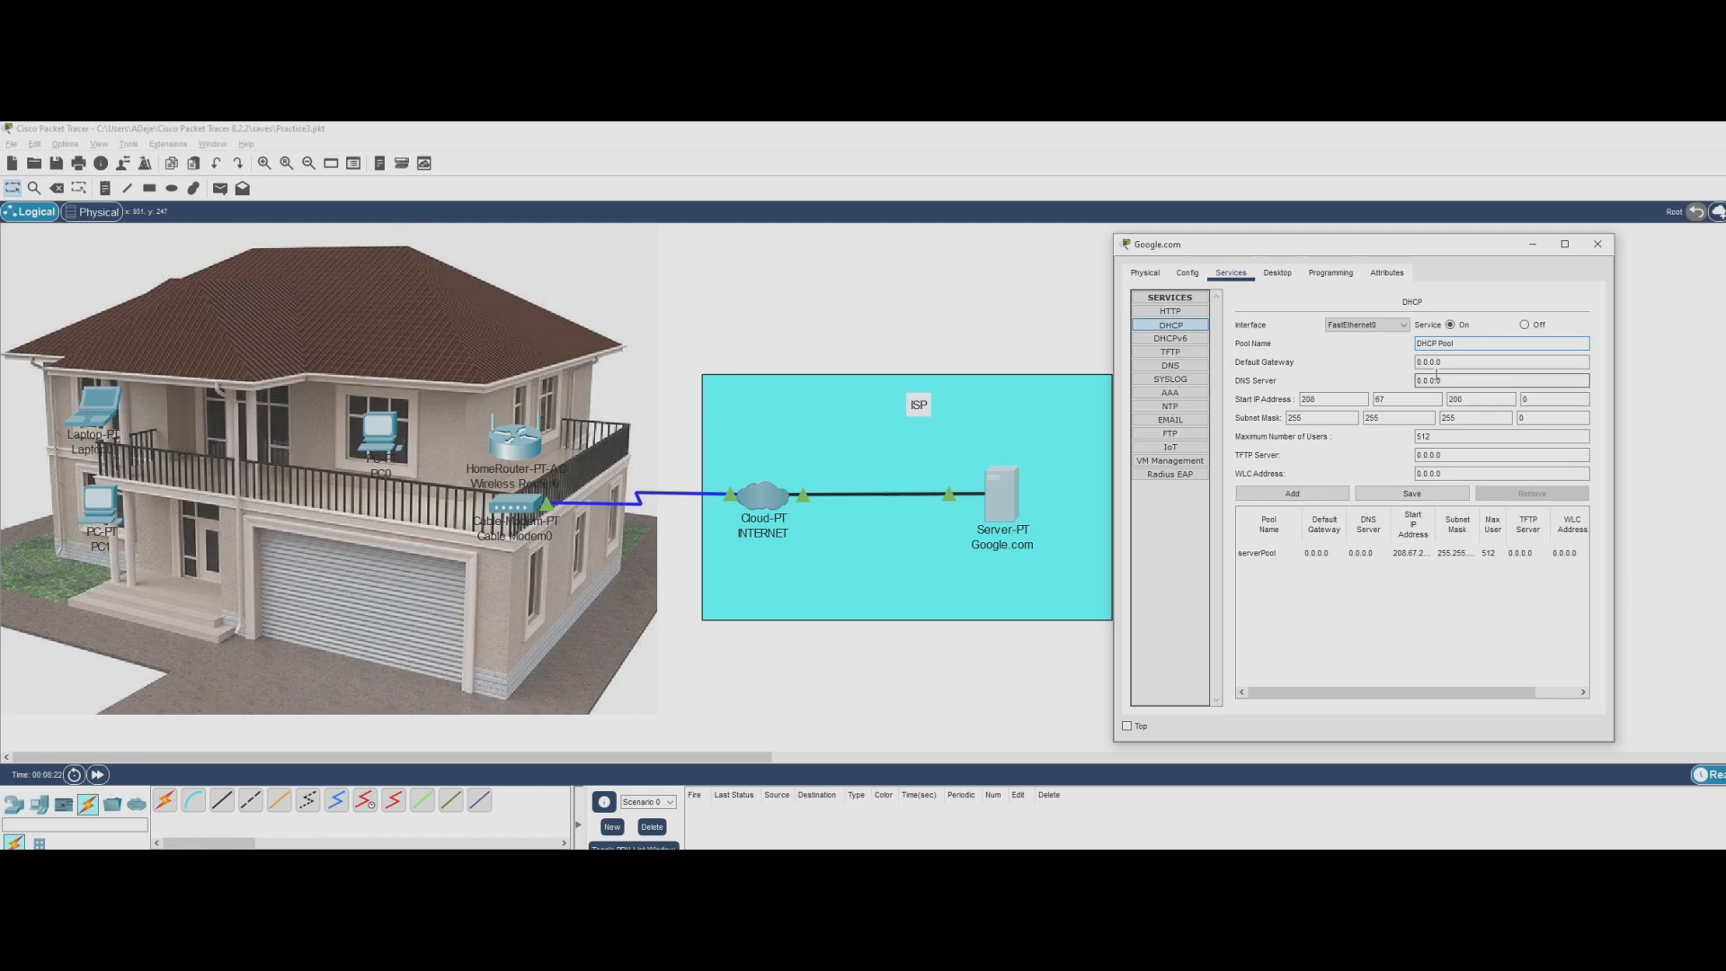
{"action": "key", "text": "Tab"}
{"action": "type", "text": "2"}
{"action": "key", "text": "Tab"}
{"action": "type", "text": "2"}
Set the DHCP pool's start IP address to end in 1 and its maximum users to 50, and add the pool
{"action": "key", "text": "Tab"}
{"action": "key", "text": "Tab"}
{"action": "key", "text": "Tab"}
{"action": "key", "text": "Tab"}
{"action": "type", "text": "1"}
{"action": "key", "text": "Tab"}
{"action": "key", "text": "Tab"}
{"action": "key", "text": "Tab"}
{"action": "key", "text": "Tab"}
{"action": "key", "text": "Tab"}
{"action": "type", "text": "50"}
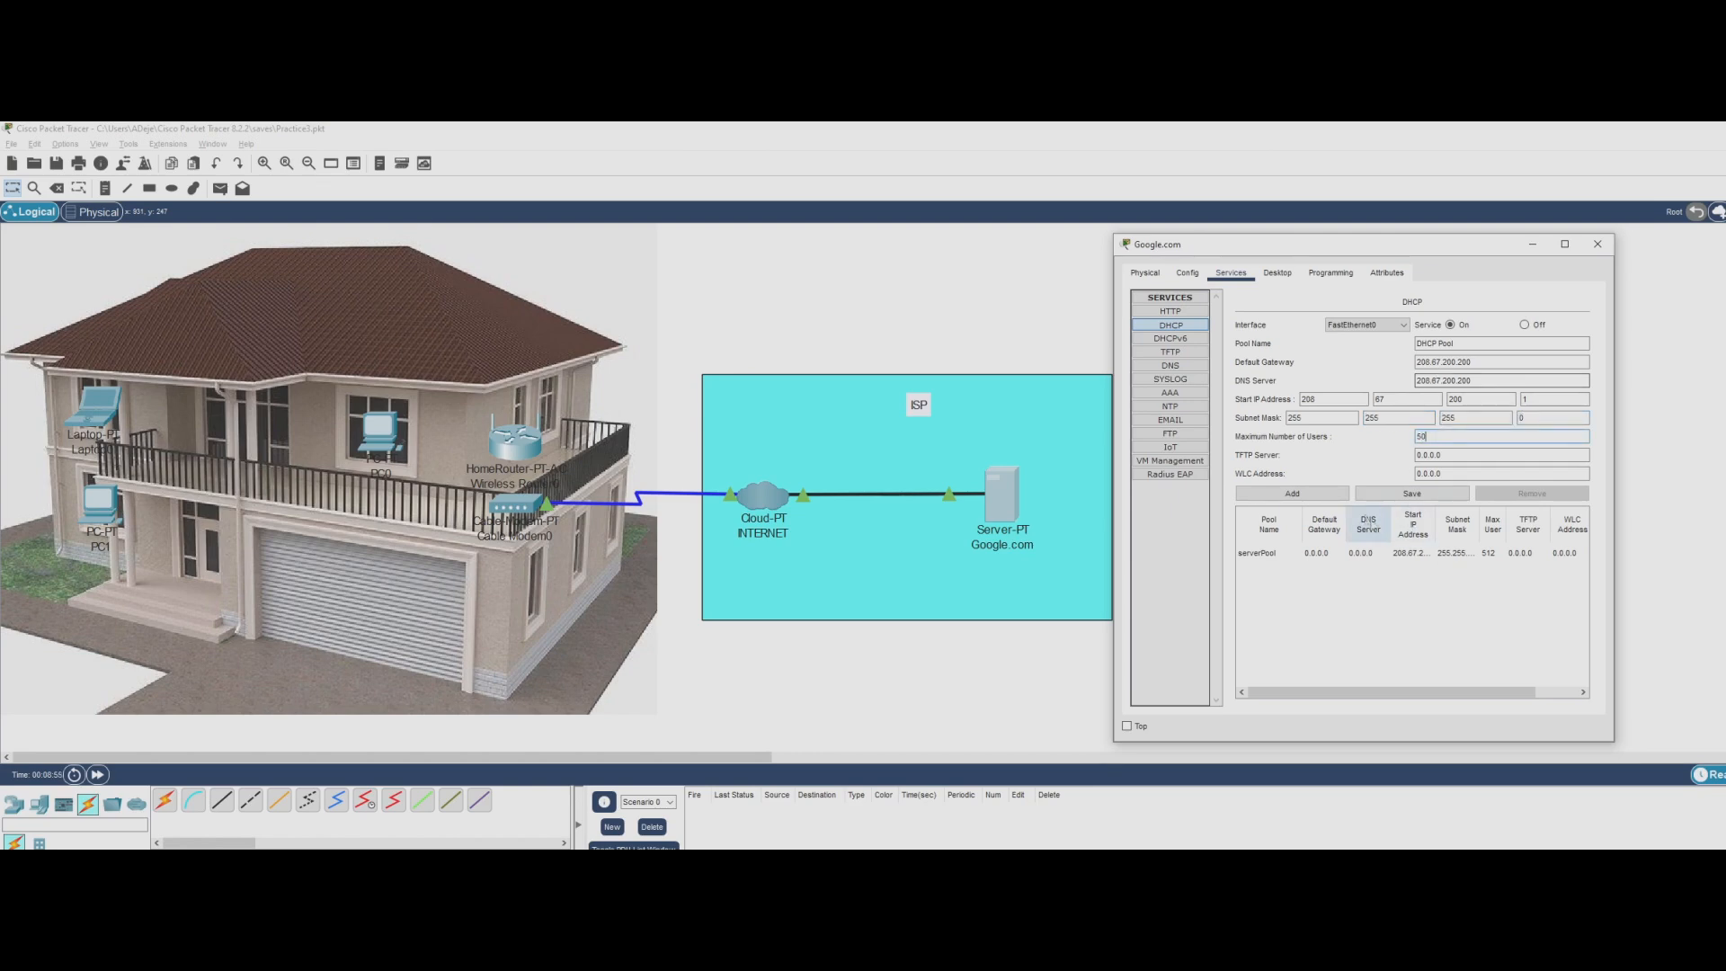
{"action": "left_click", "coordinate": [1324, 494]}
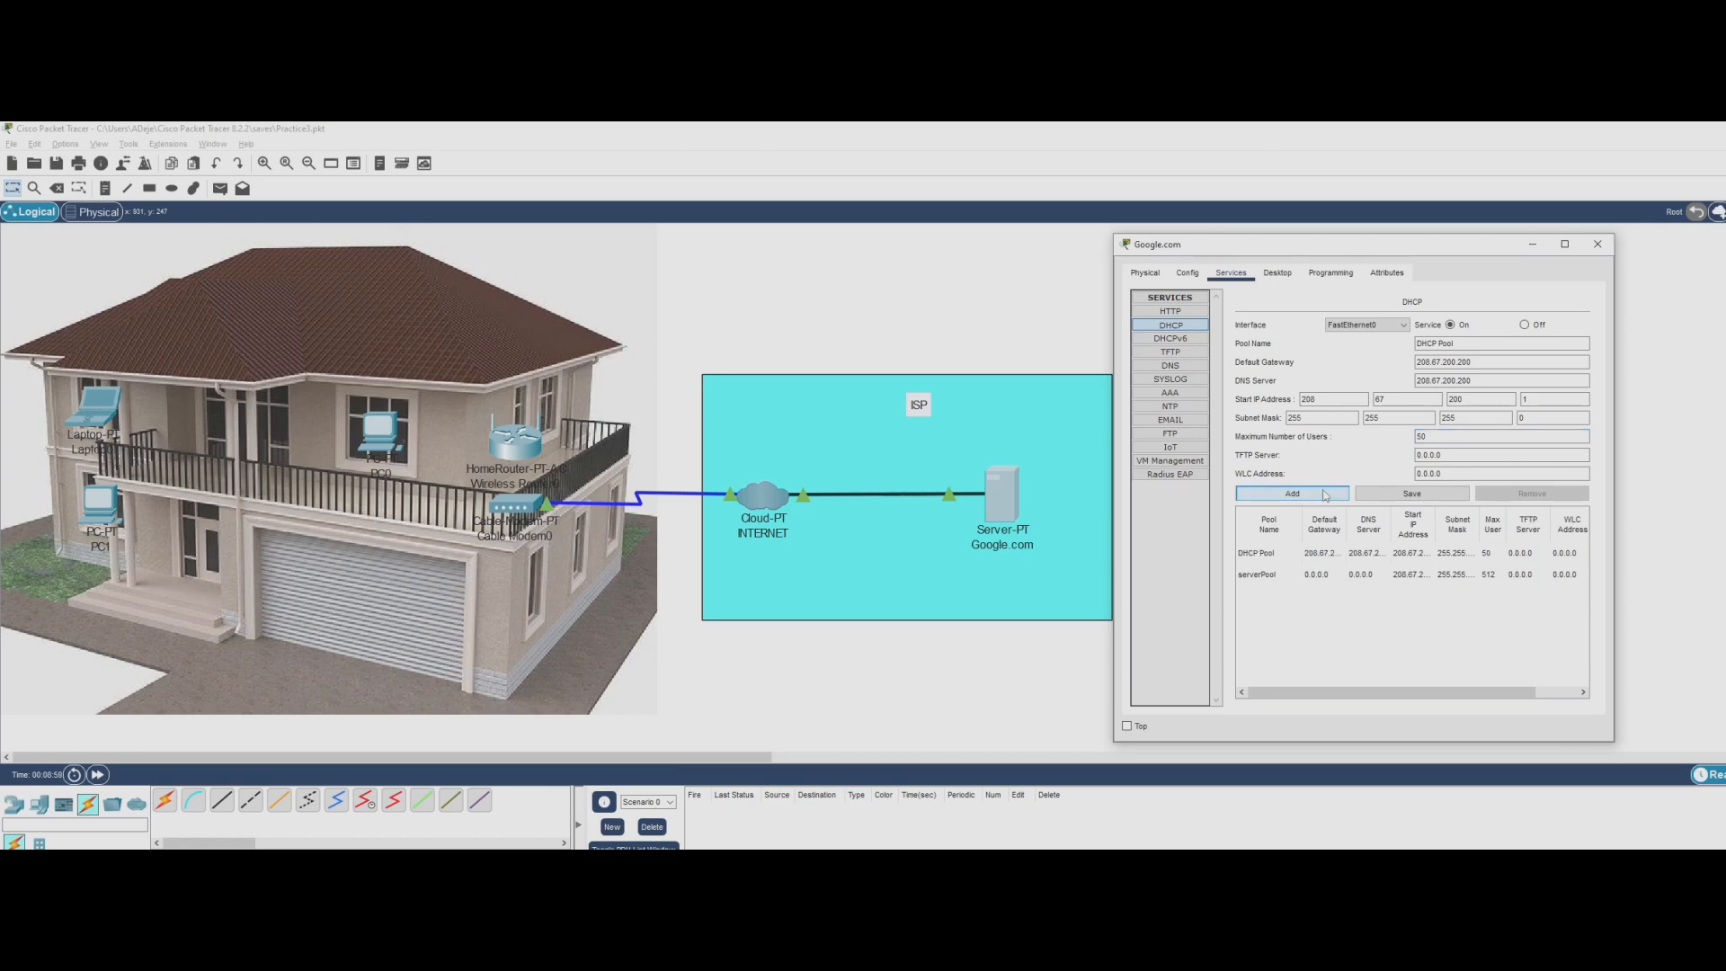
{"action": "left_click", "coordinate": [1262, 555]}
{"action": "left_click", "coordinate": [1466, 434]}
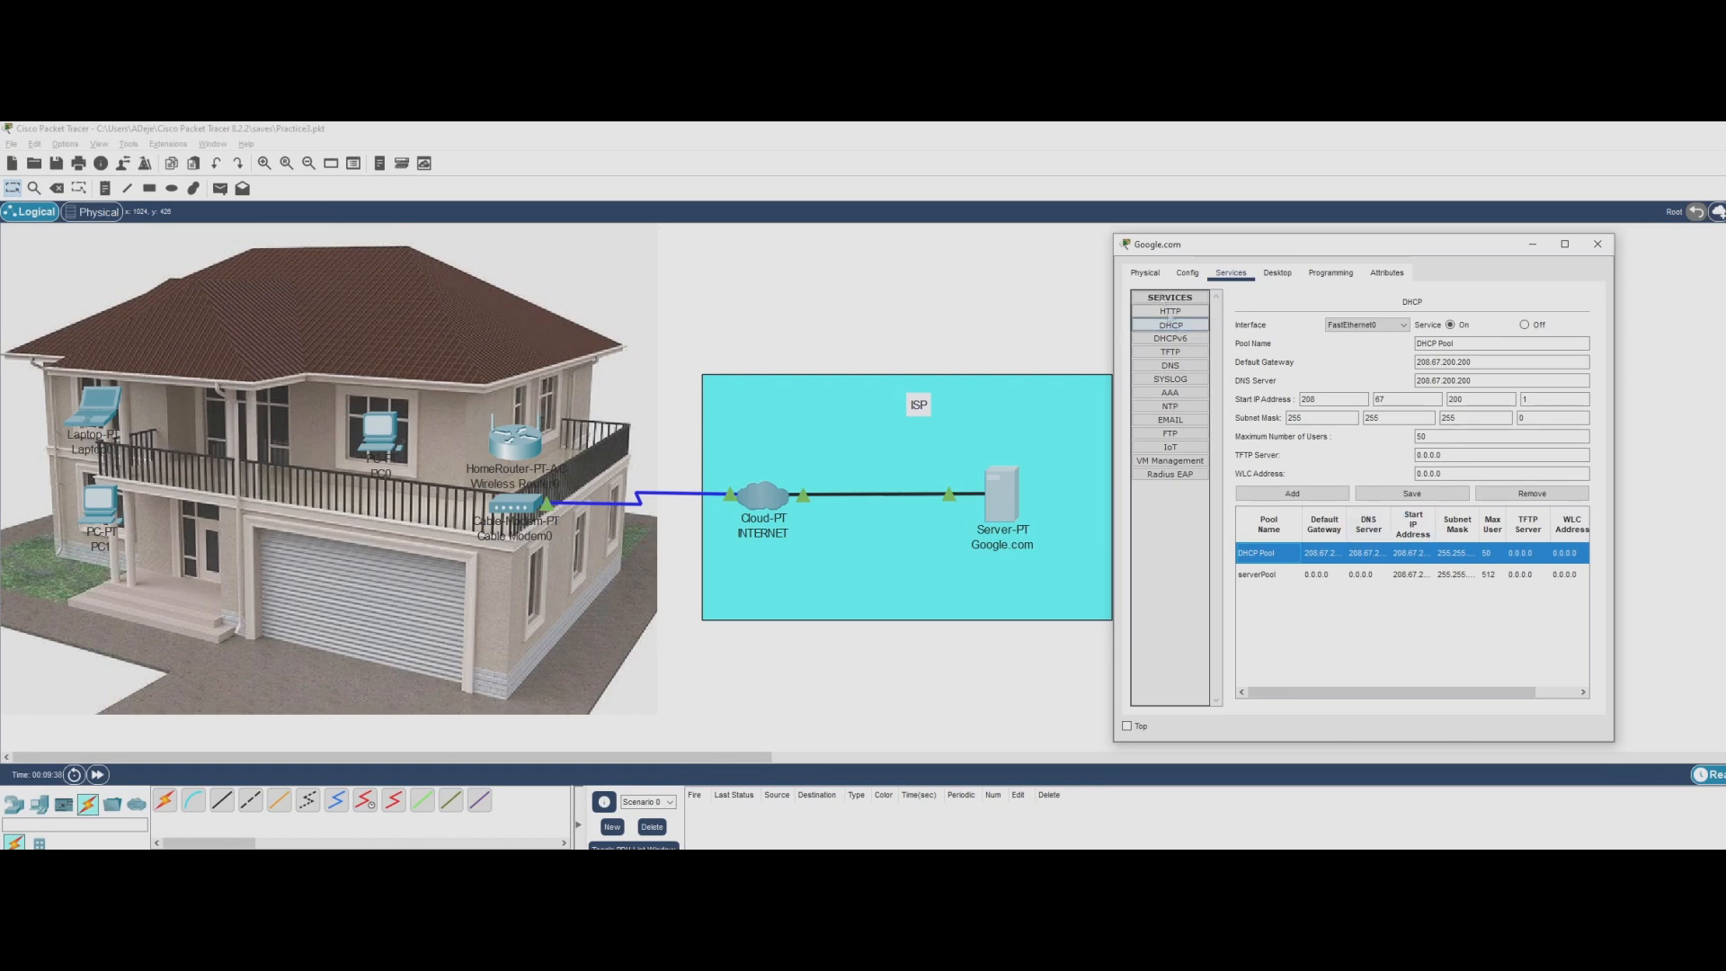
Turn on the Google.com server's DNS service and add an A record for Google.com with address 200.67.200.200
{"action": "left_click", "coordinate": [1171, 365]}
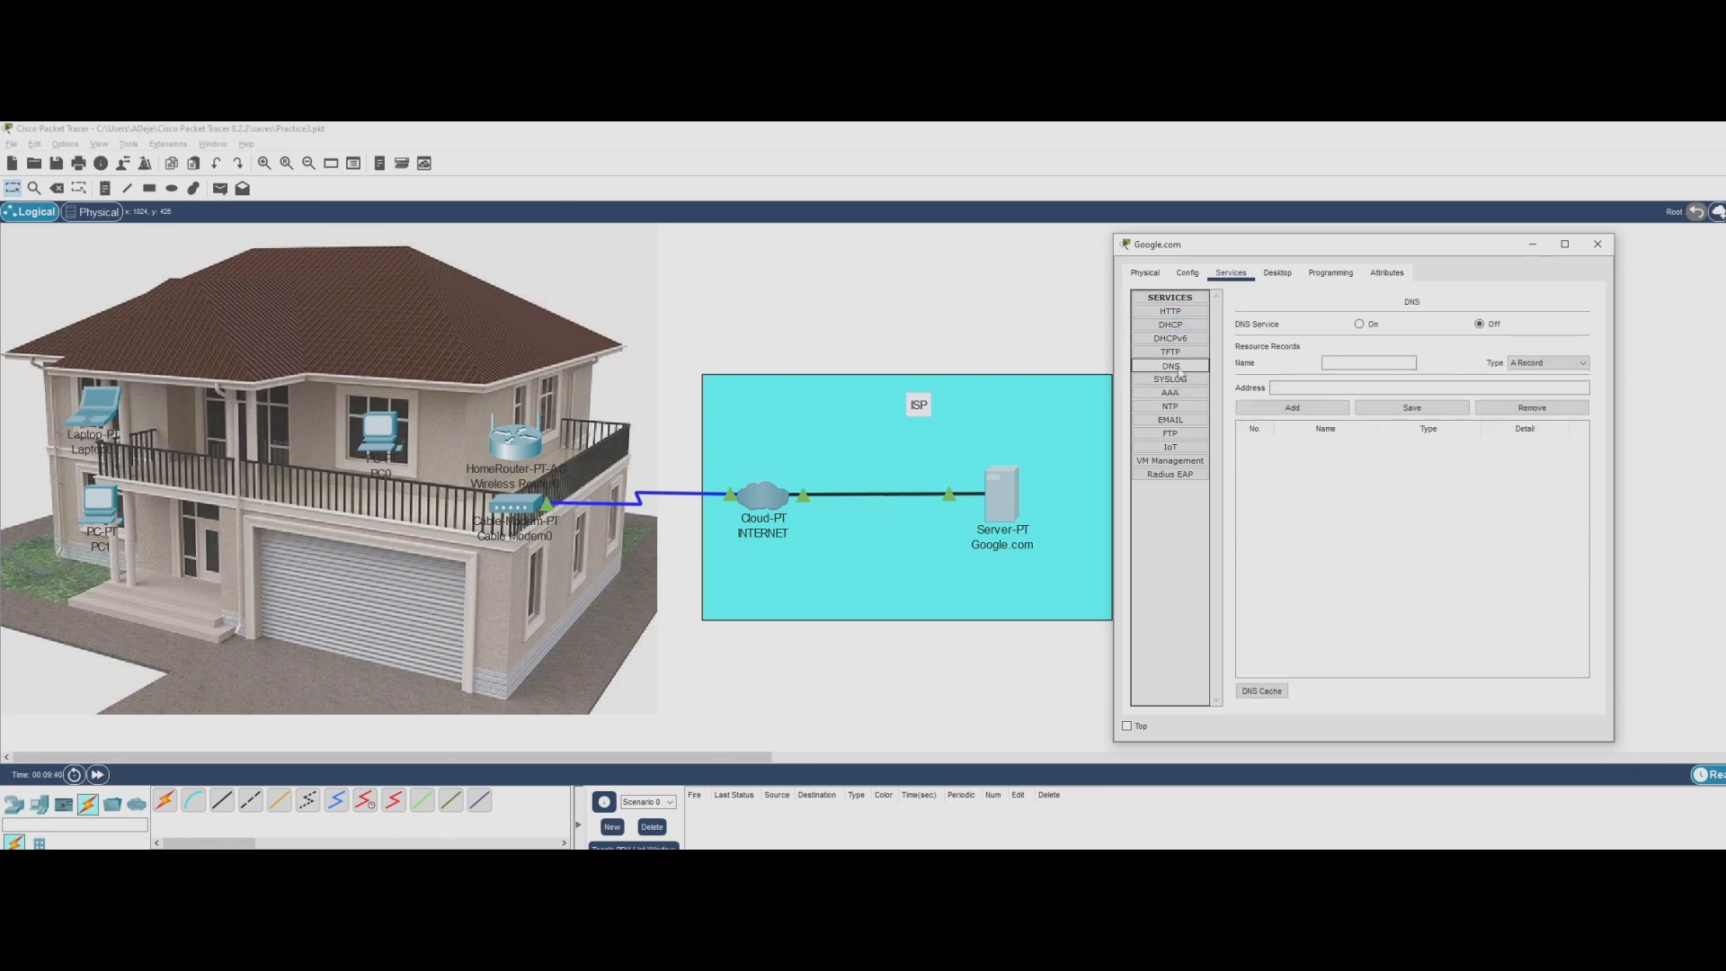
{"action": "left_click", "coordinate": [1365, 325]}
{"action": "left_click", "coordinate": [1370, 363]}
{"action": "type", "text": "Google.com"}
{"action": "left_click", "coordinate": [1341, 387]}
{"action": "type", "text": "200.67.200.200"}
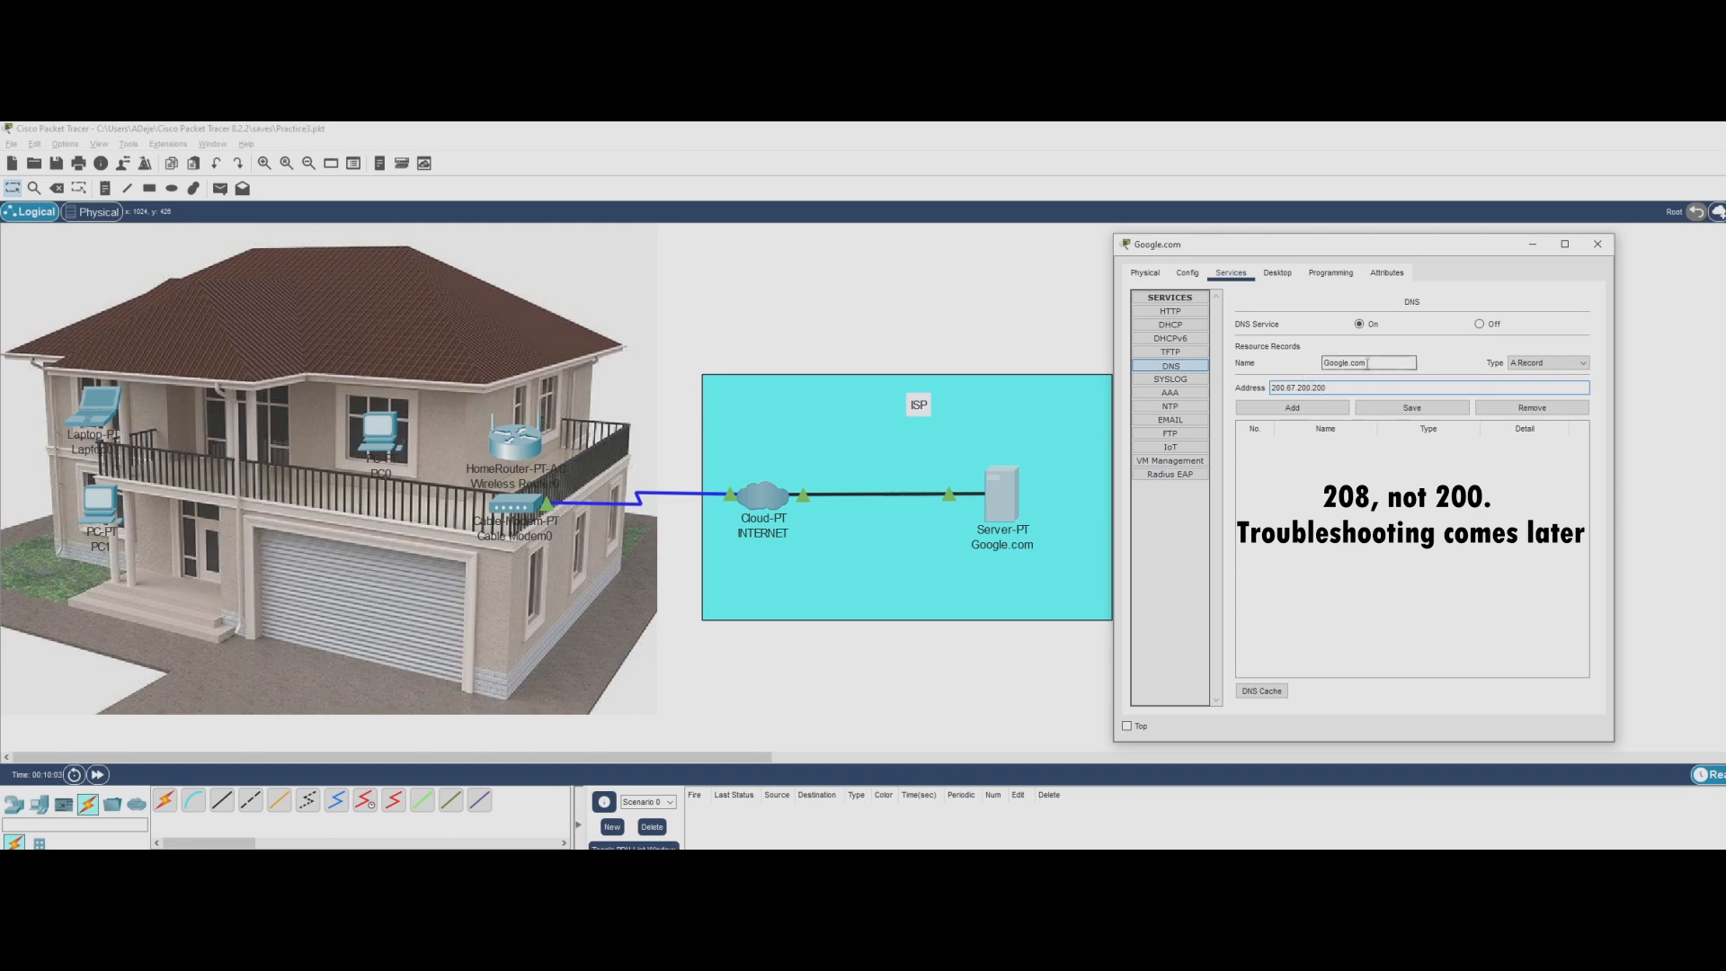
{"action": "left_click", "coordinate": [1314, 412]}
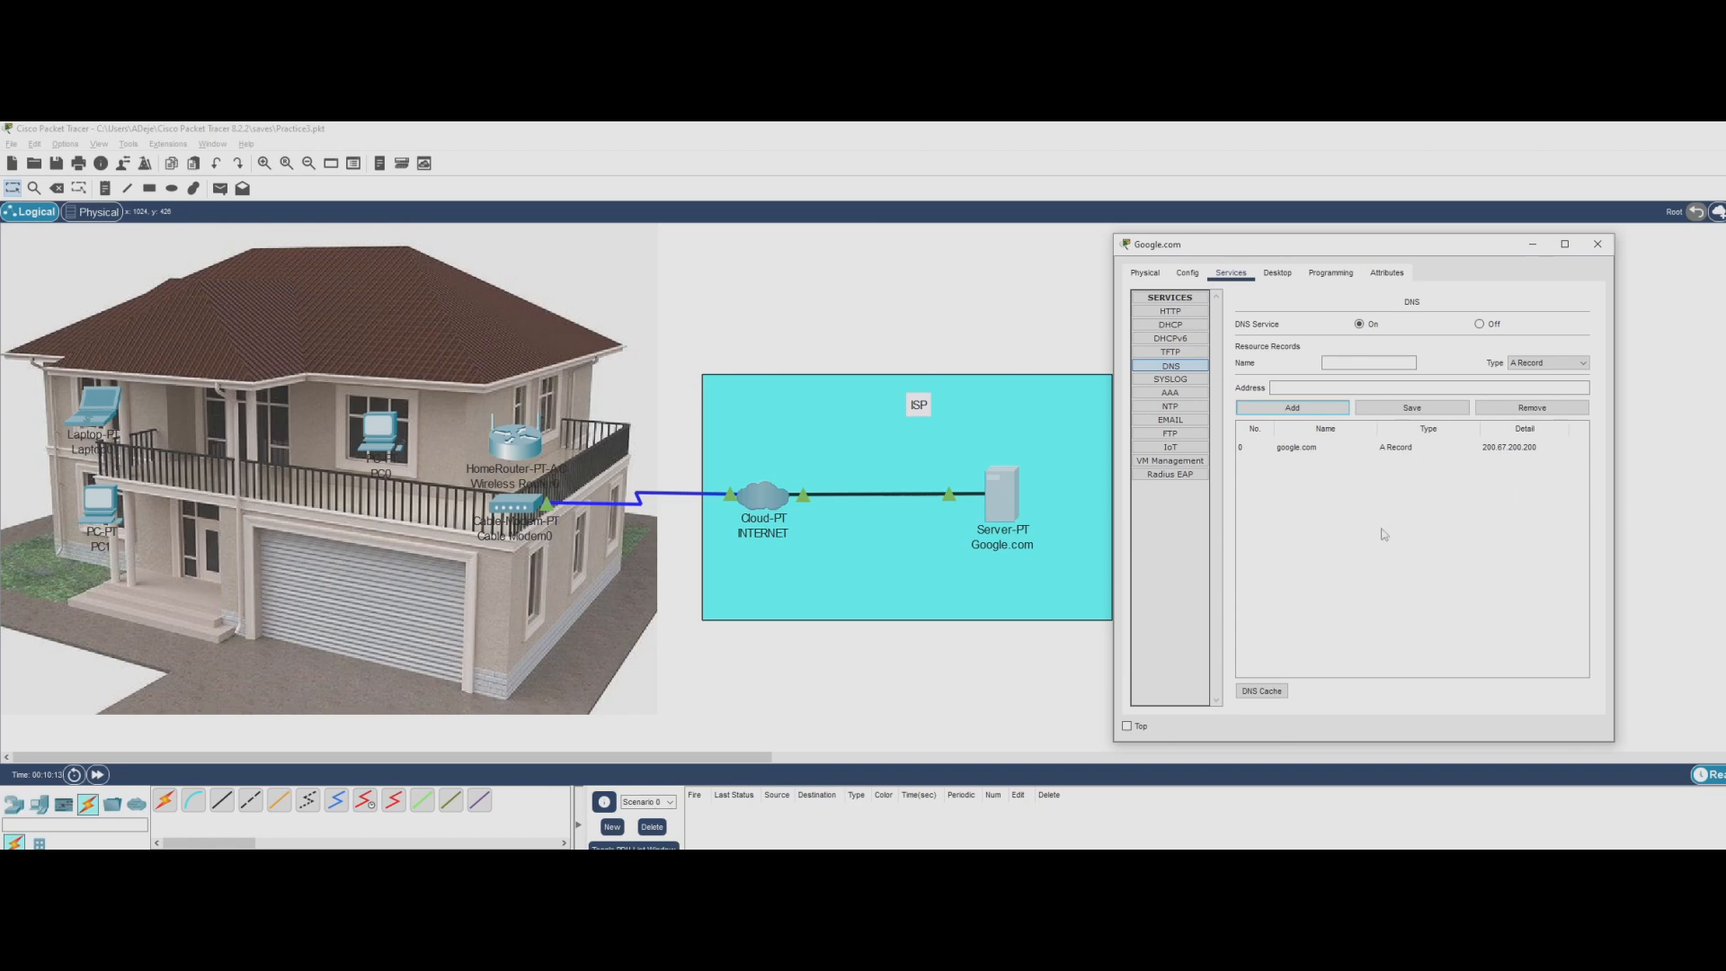
{"action": "left_click", "coordinate": [1592, 252]}
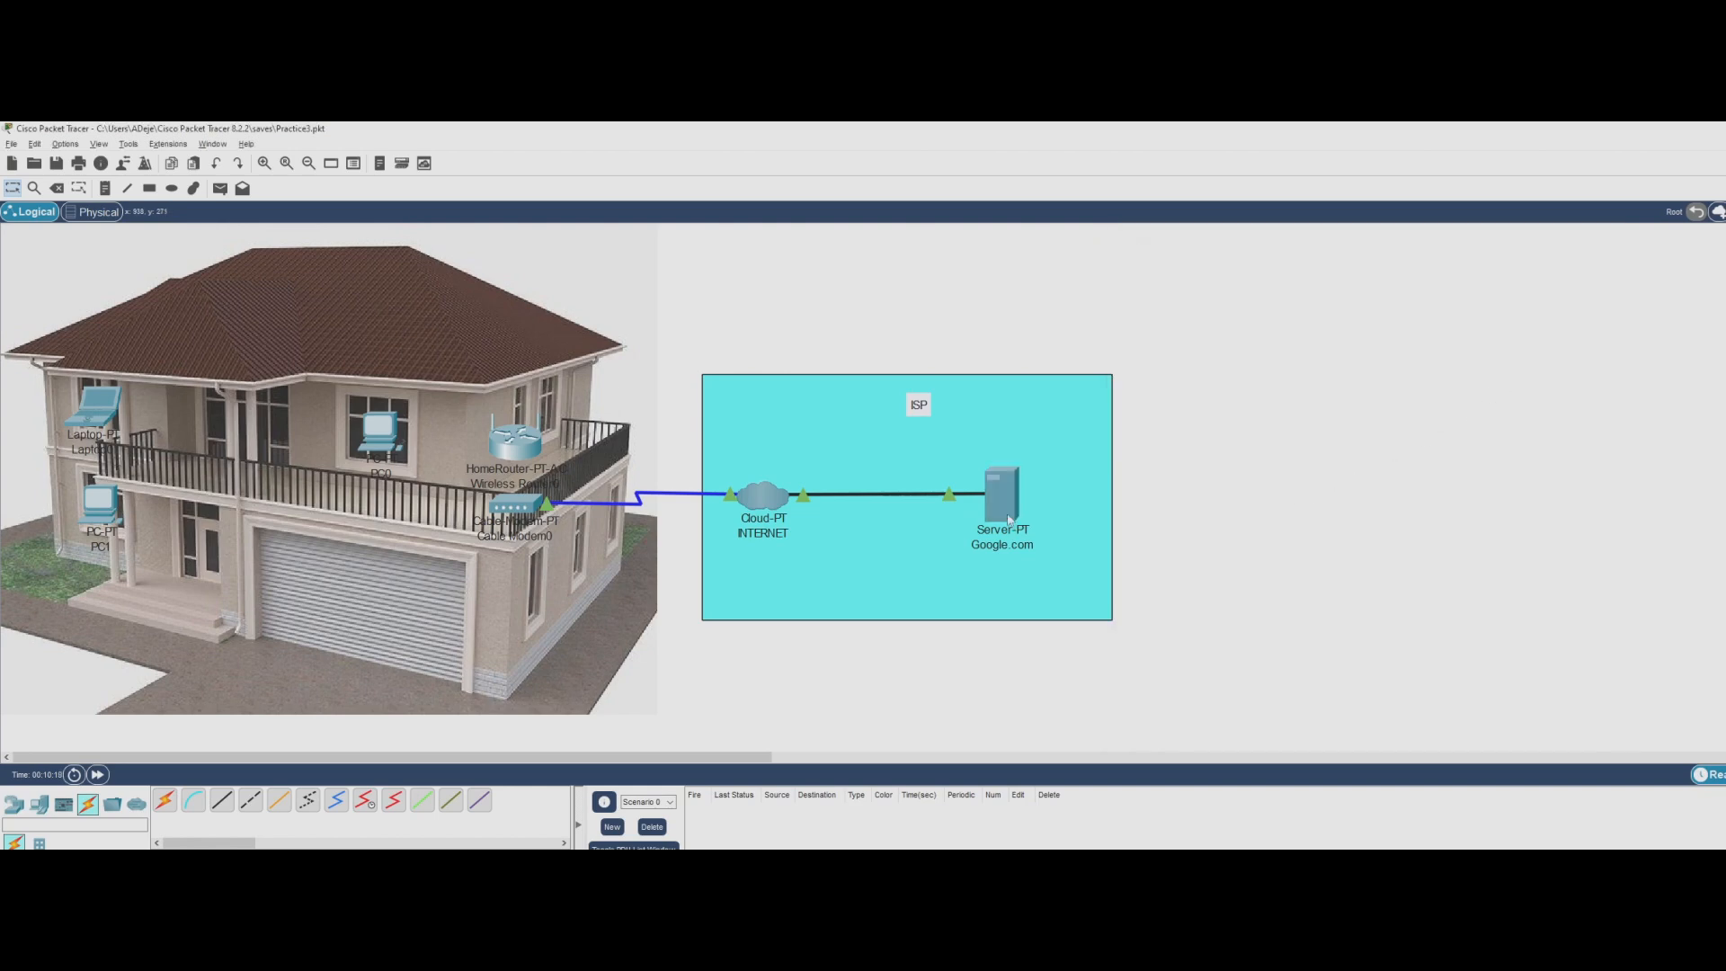
Connect the cable modem to the wireless router using an automatically chosen connection type
{"action": "mouse_move", "coordinate": [1010, 519]}
{"action": "left_click", "coordinate": [164, 799]}
{"action": "left_click", "coordinate": [514, 503]}
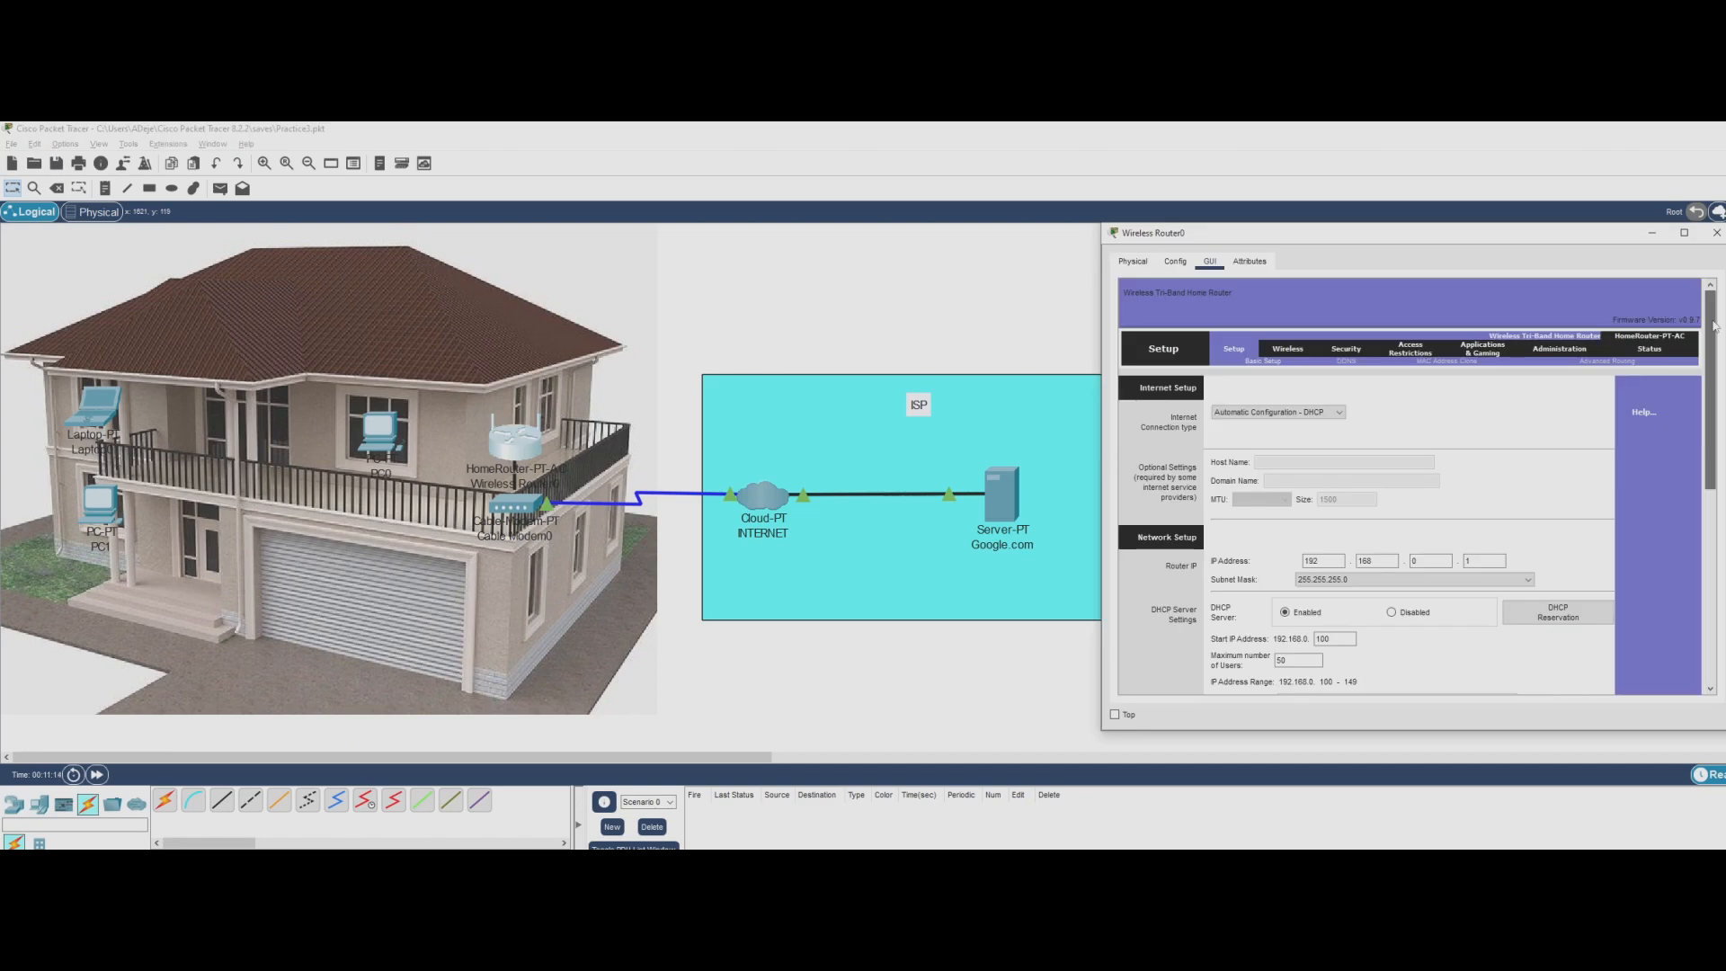
Set the wireless router's Static DNS 1 to 200.67.200.200 and save the basic setup
{"action": "left_click_drag", "start_coordinate": [1713, 326], "coordinate": [1716, 368]}
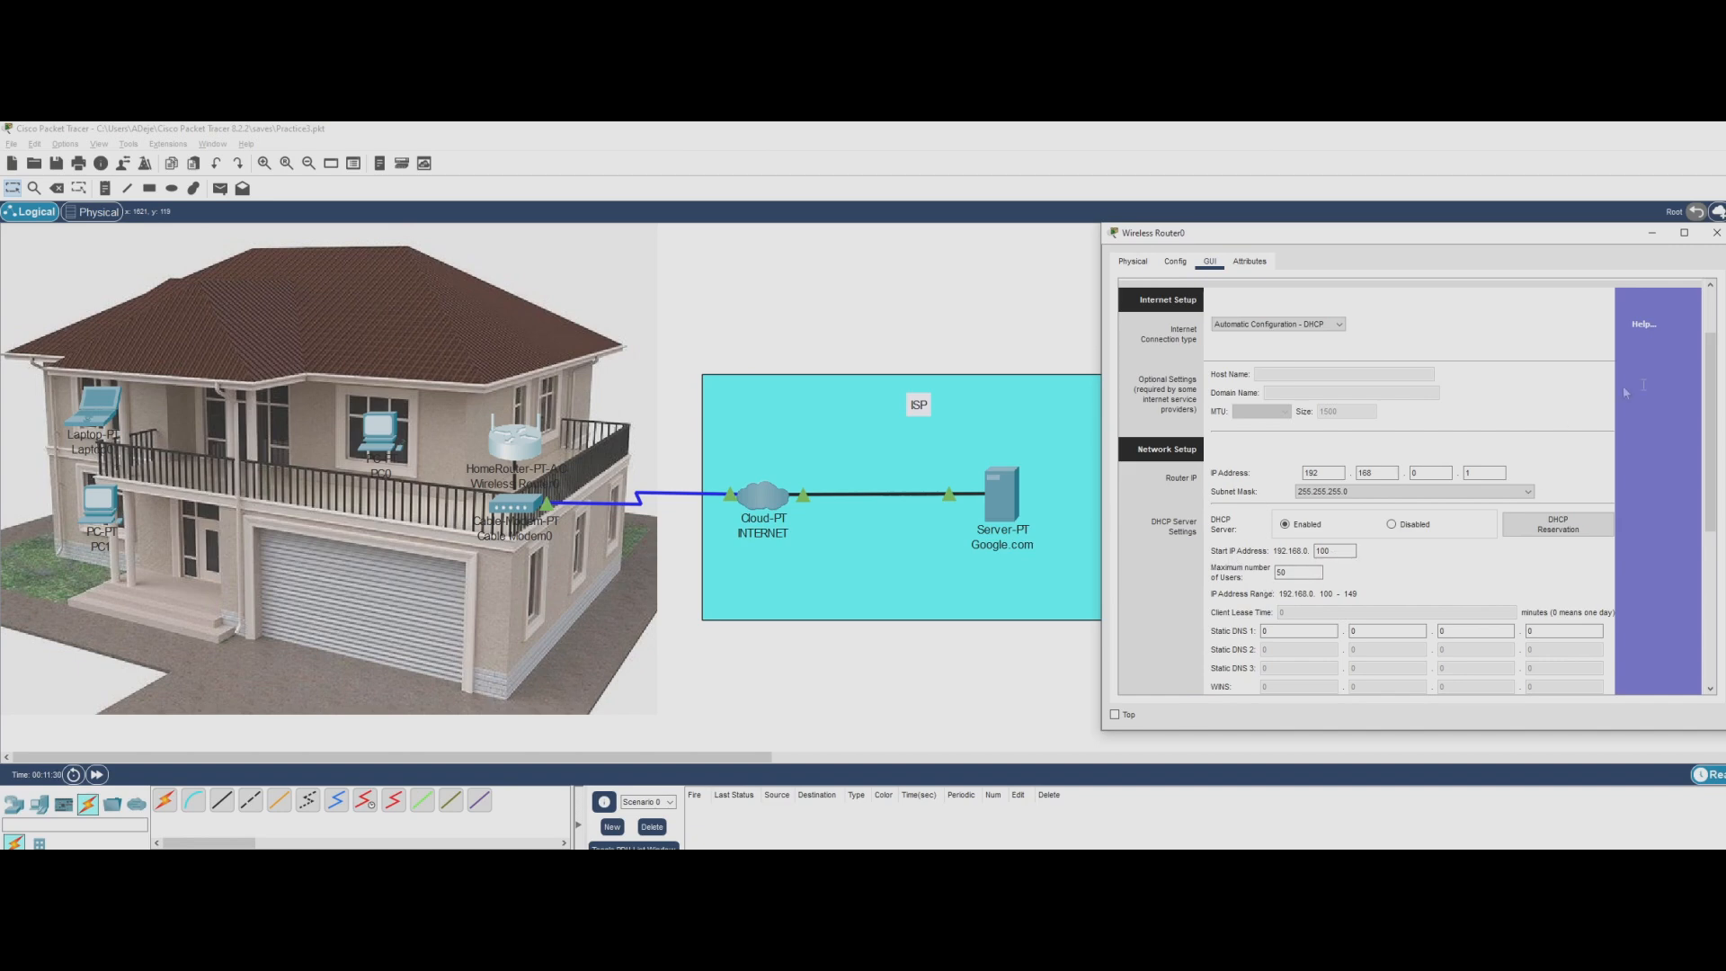
{"action": "left_click_drag", "start_coordinate": [1712, 359], "coordinate": [1712, 365]}
{"action": "left_click_drag", "start_coordinate": [1714, 379], "coordinate": [1718, 449]}
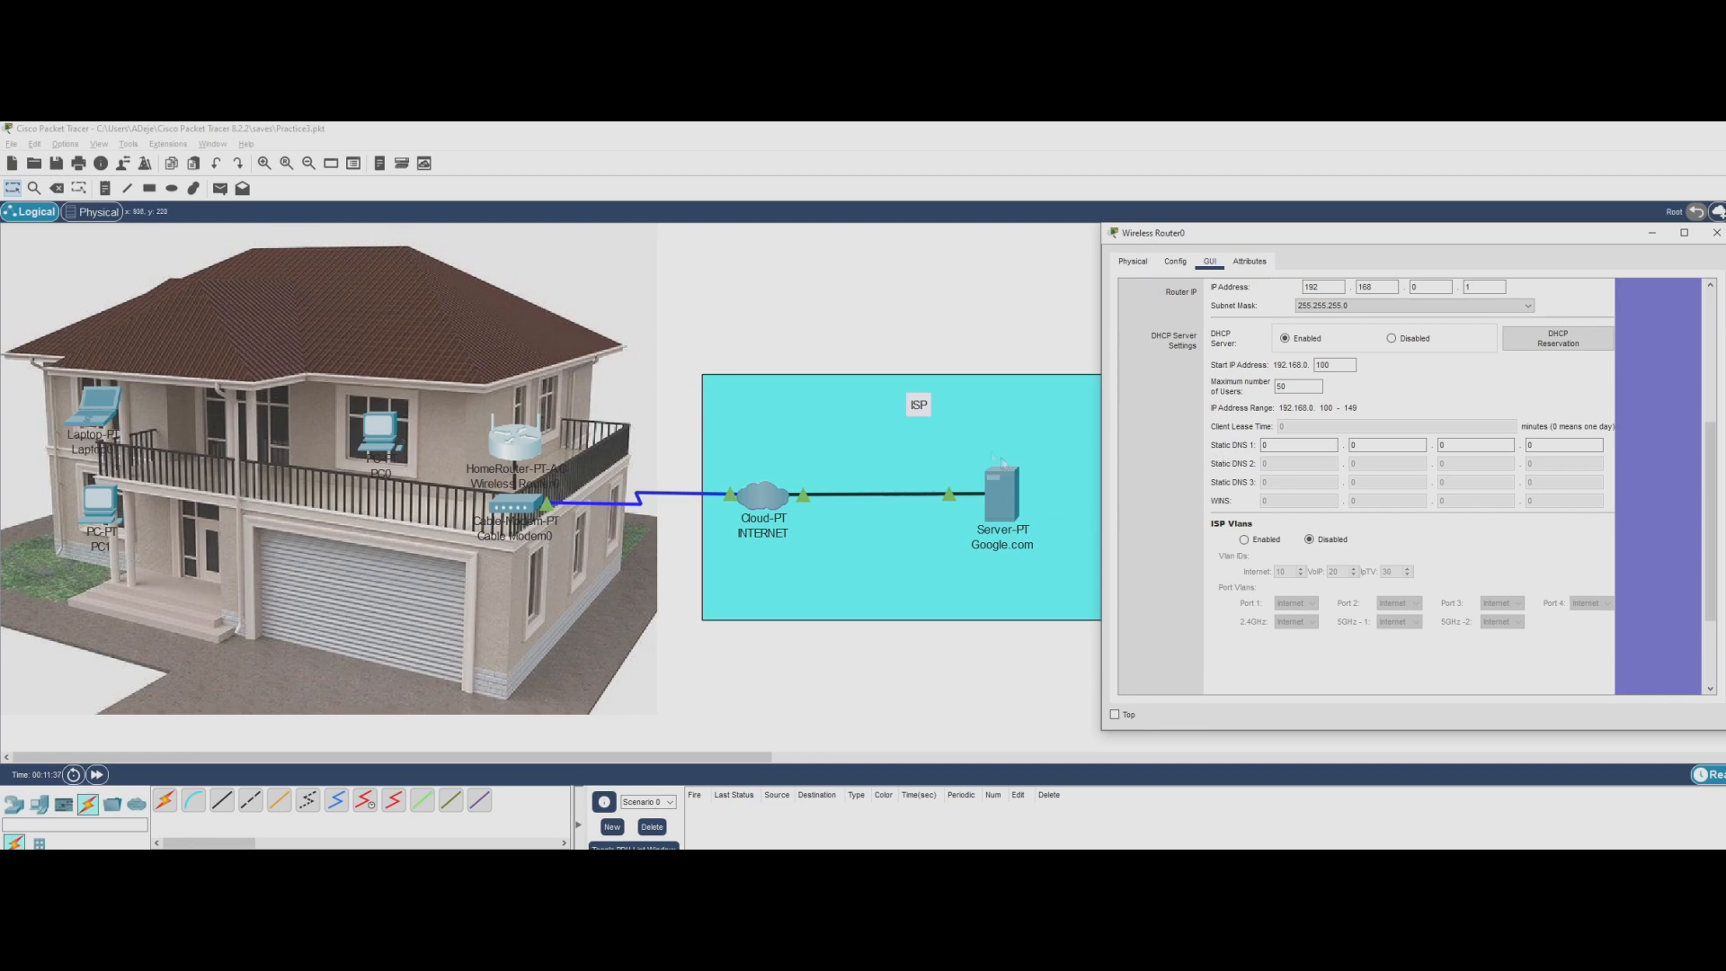
{"action": "left_click", "coordinate": [1276, 445]}
{"action": "type", "text": "200"}
{"action": "left_click_drag", "start_coordinate": [1710, 455], "coordinate": [1709, 519]}
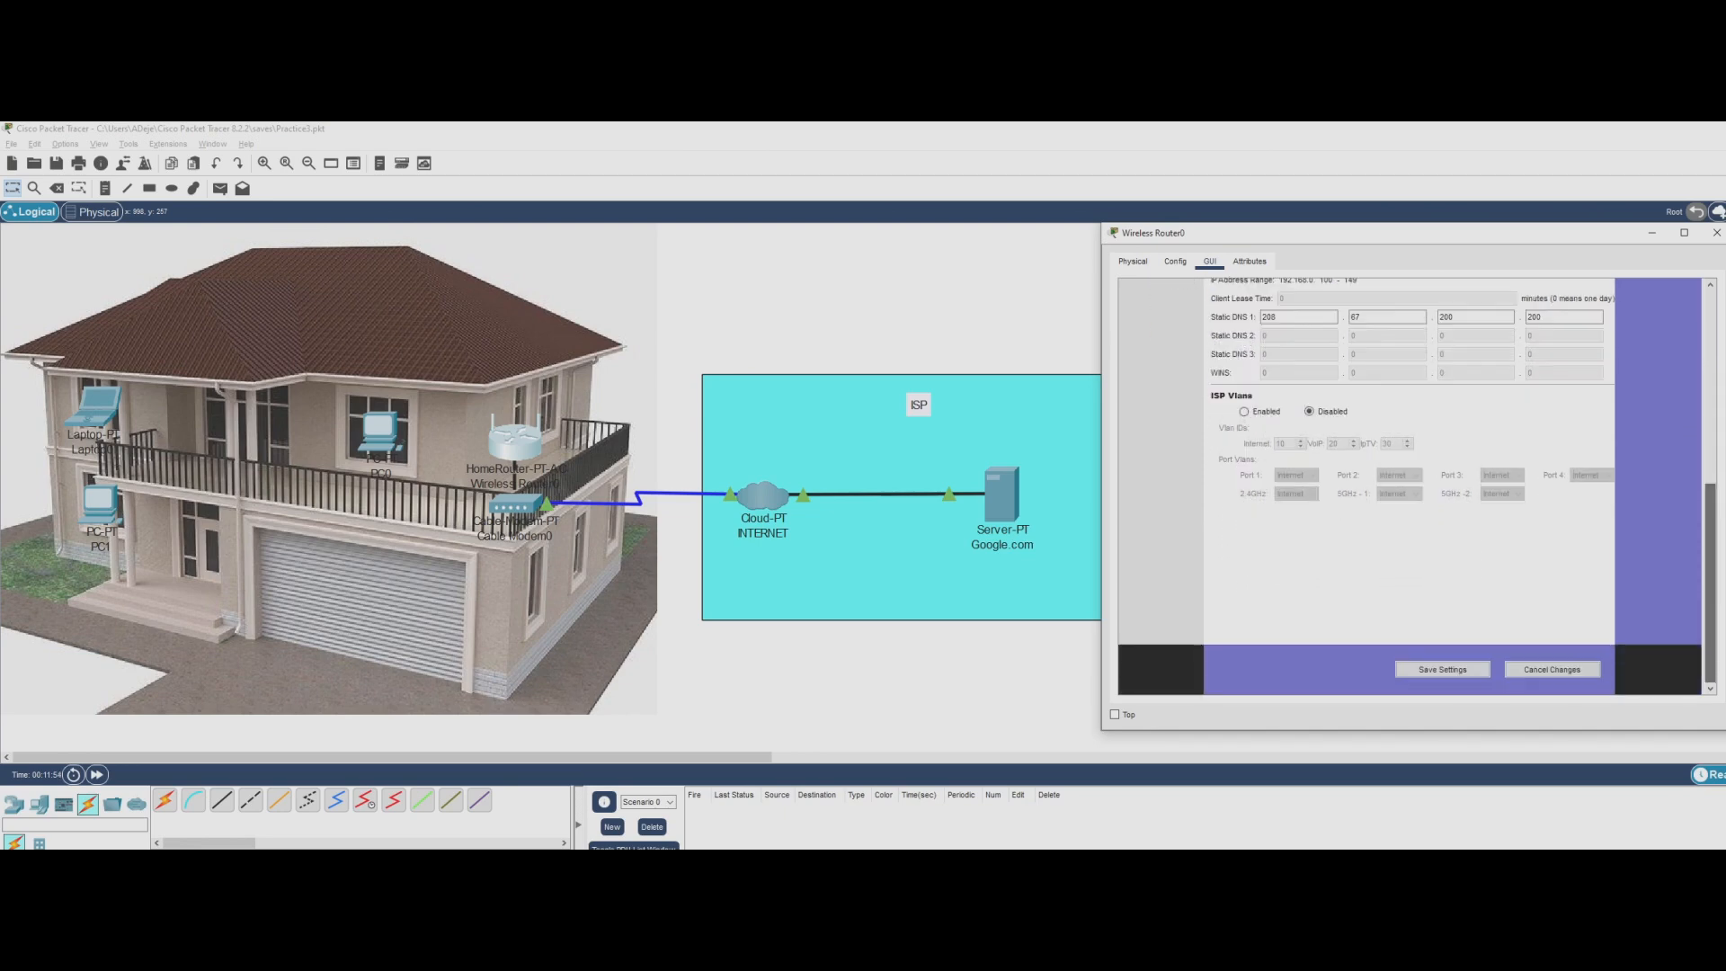
{"action": "left_click", "coordinate": [1446, 671]}
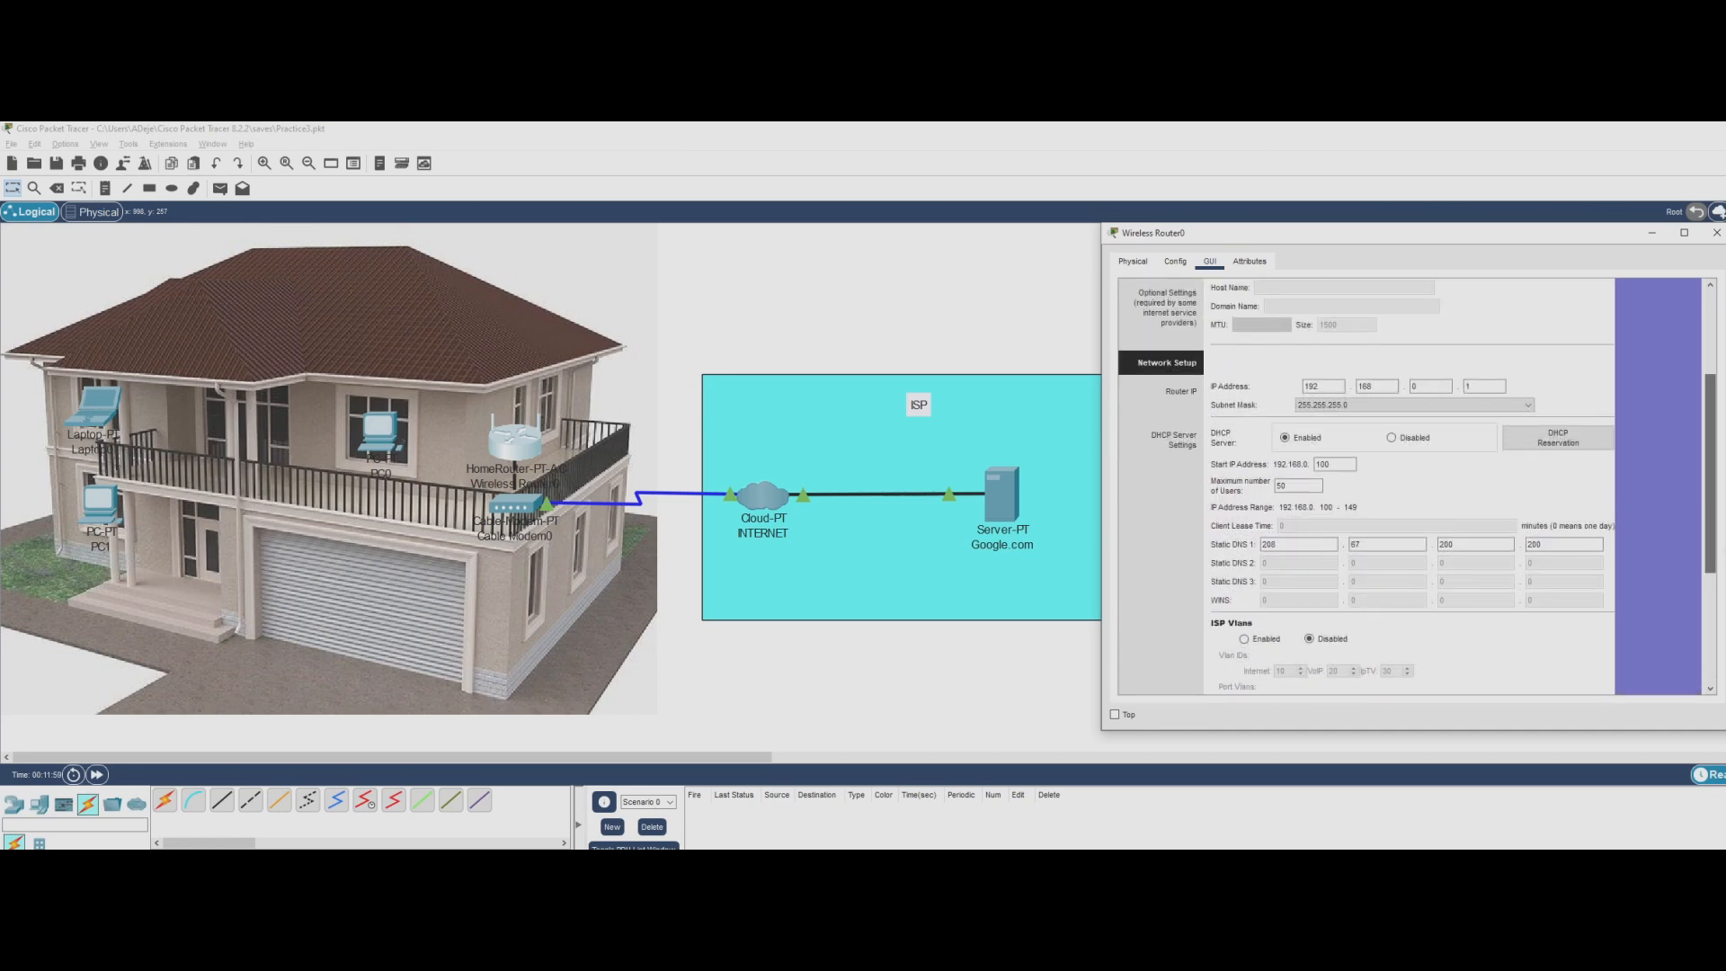
Set the wireless router's 2.4 GHz network name (SSID) to HomeNetwork and save the wireless settings
{"action": "scroll", "coordinate": [1290, 351], "scroll_direction": "up", "scroll_amount": 4}
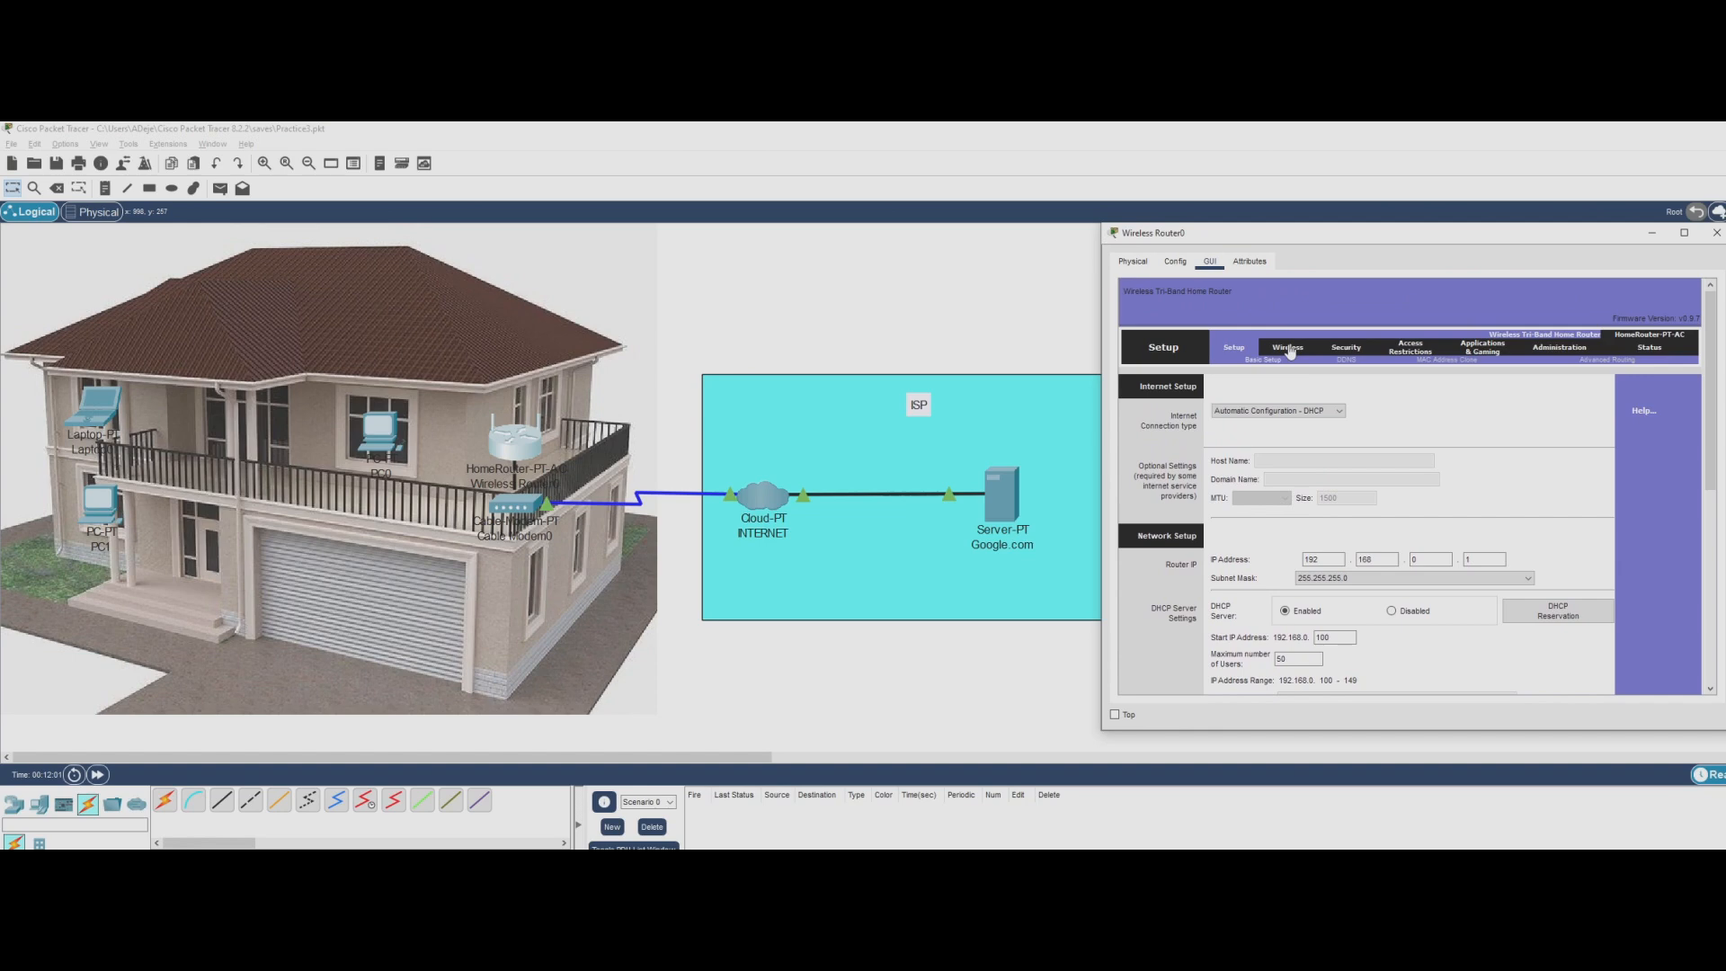
{"action": "left_click", "coordinate": [1288, 348]}
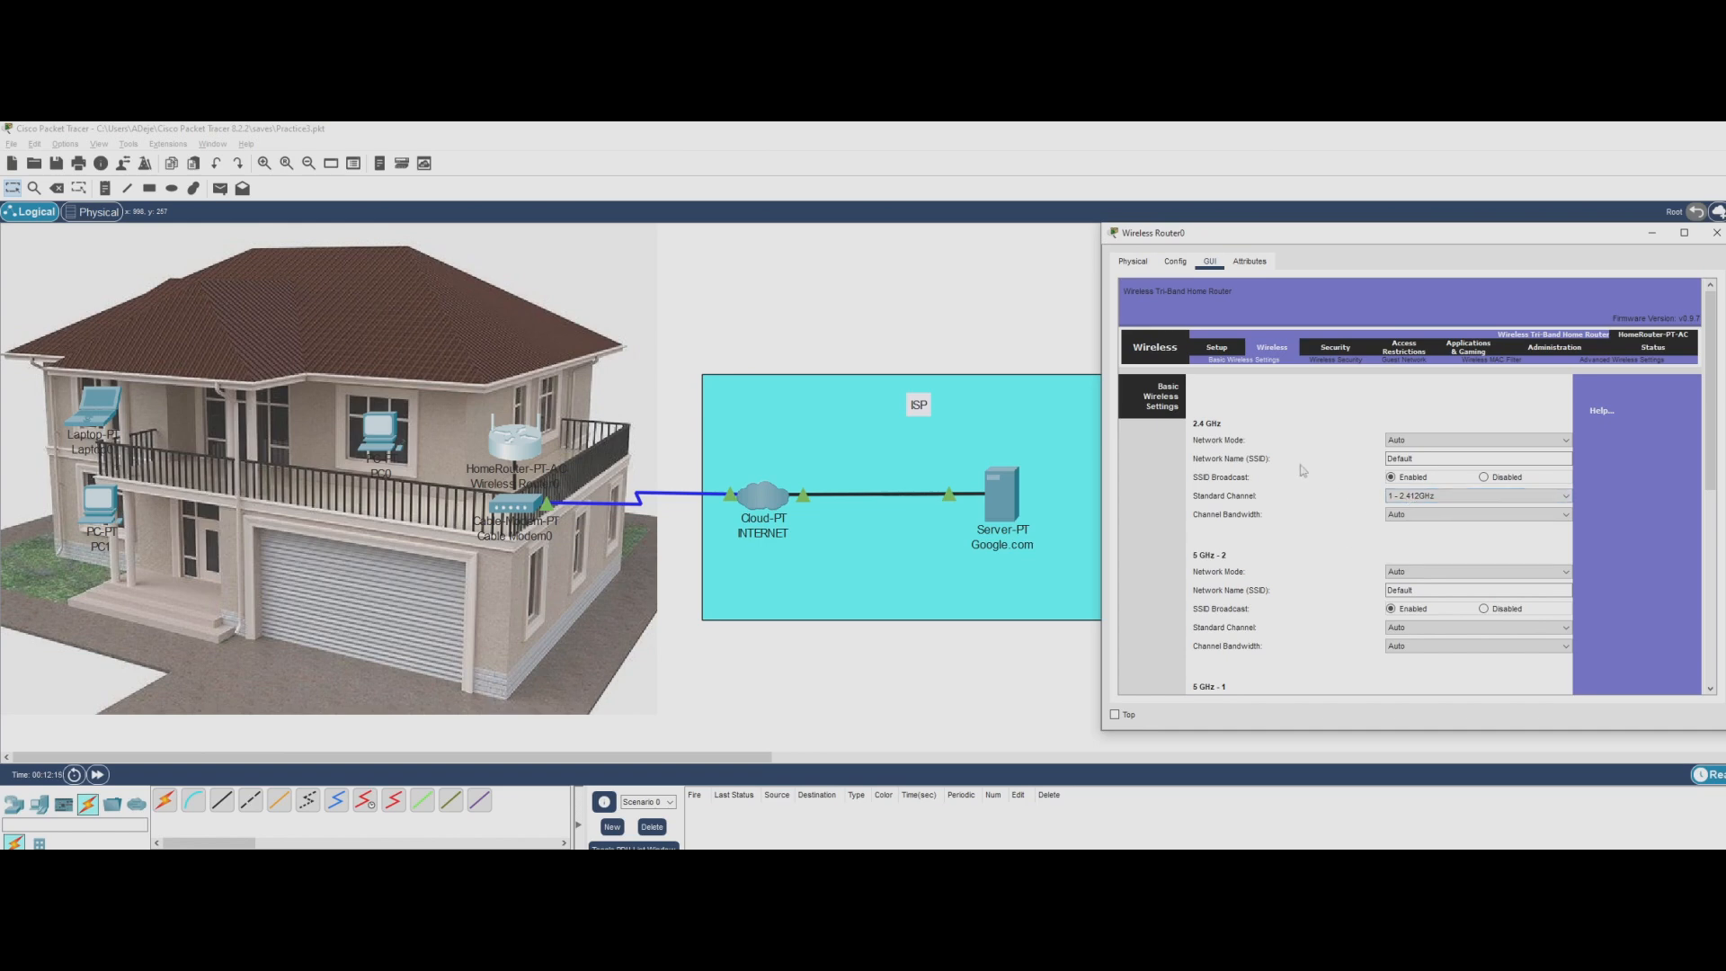
{"action": "left_click", "coordinate": [1424, 459]}
{"action": "left_click_drag", "start_coordinate": [1424, 459], "coordinate": [1358, 458]}
{"action": "type", "text": "HomeNetwork"}
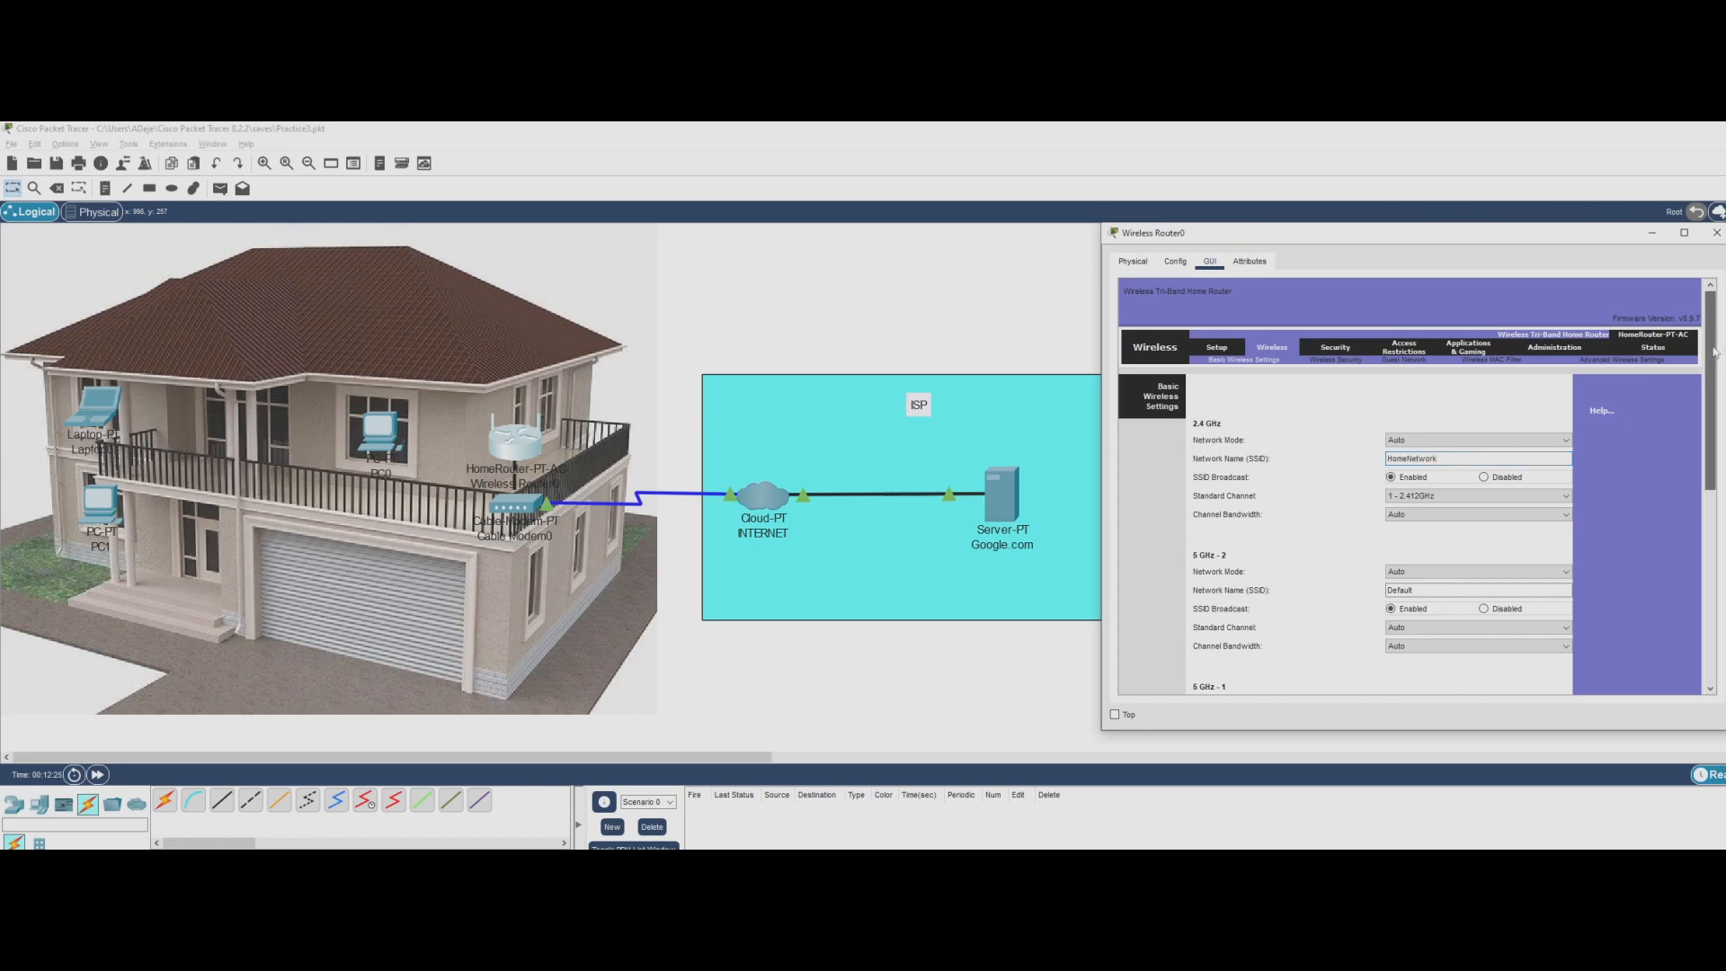
{"action": "left_click_drag", "start_coordinate": [1713, 352], "coordinate": [1697, 569]}
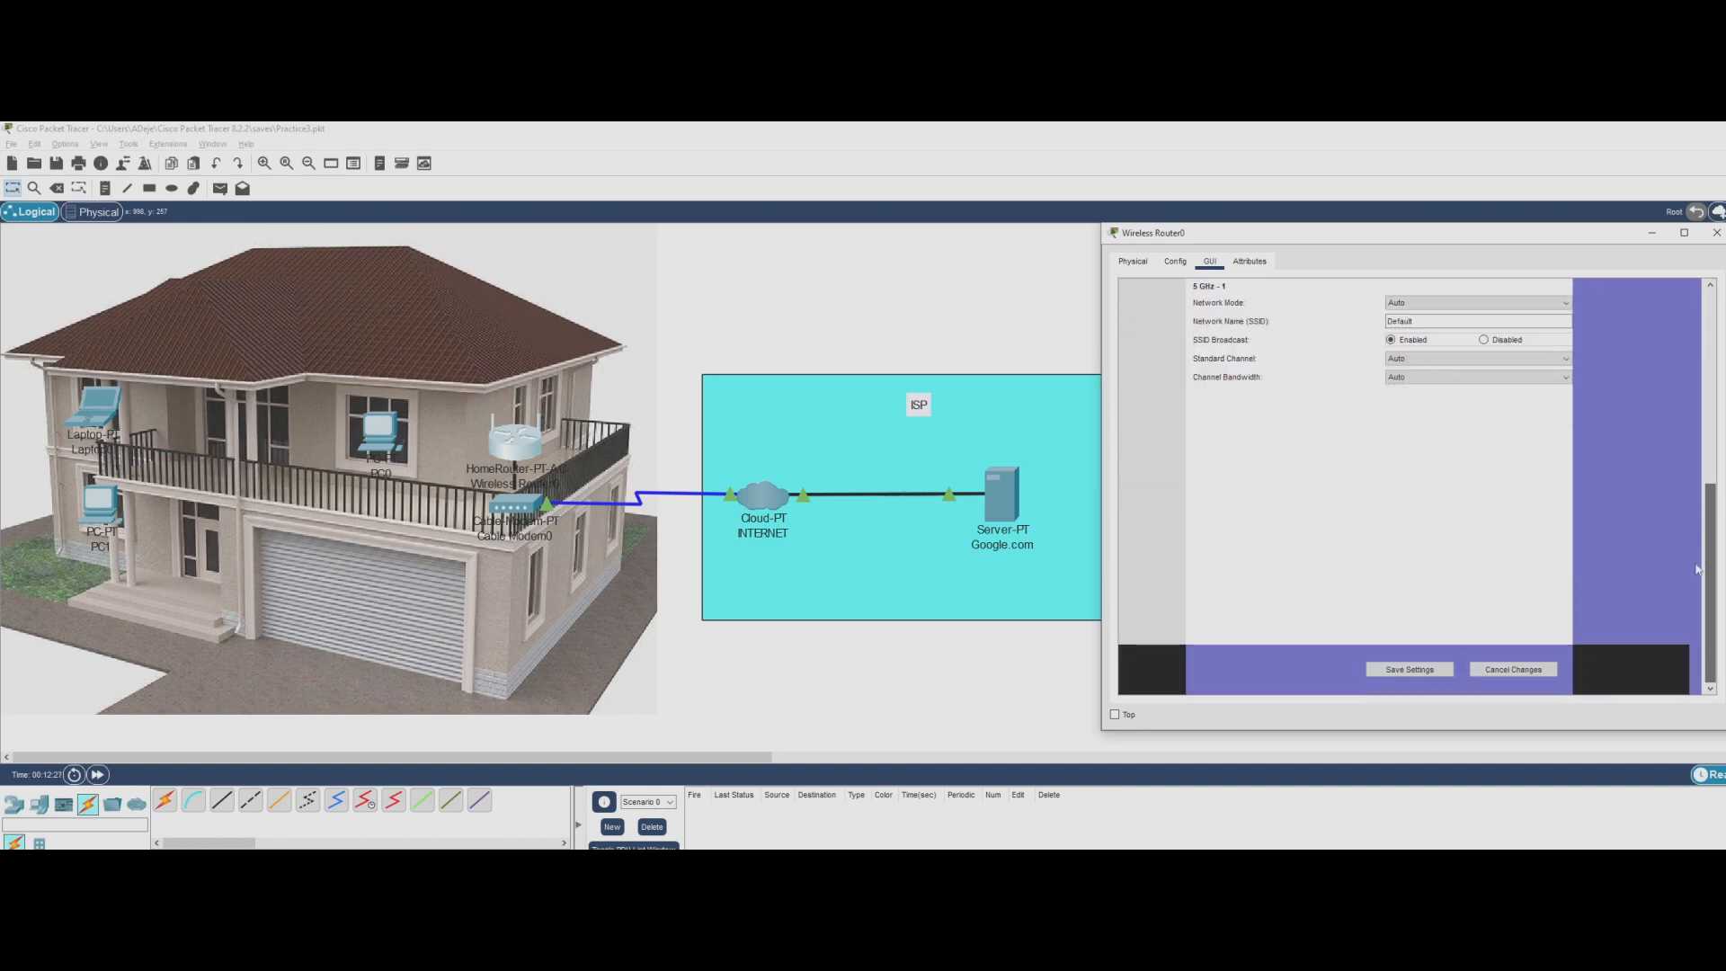
{"action": "left_click", "coordinate": [1409, 672]}
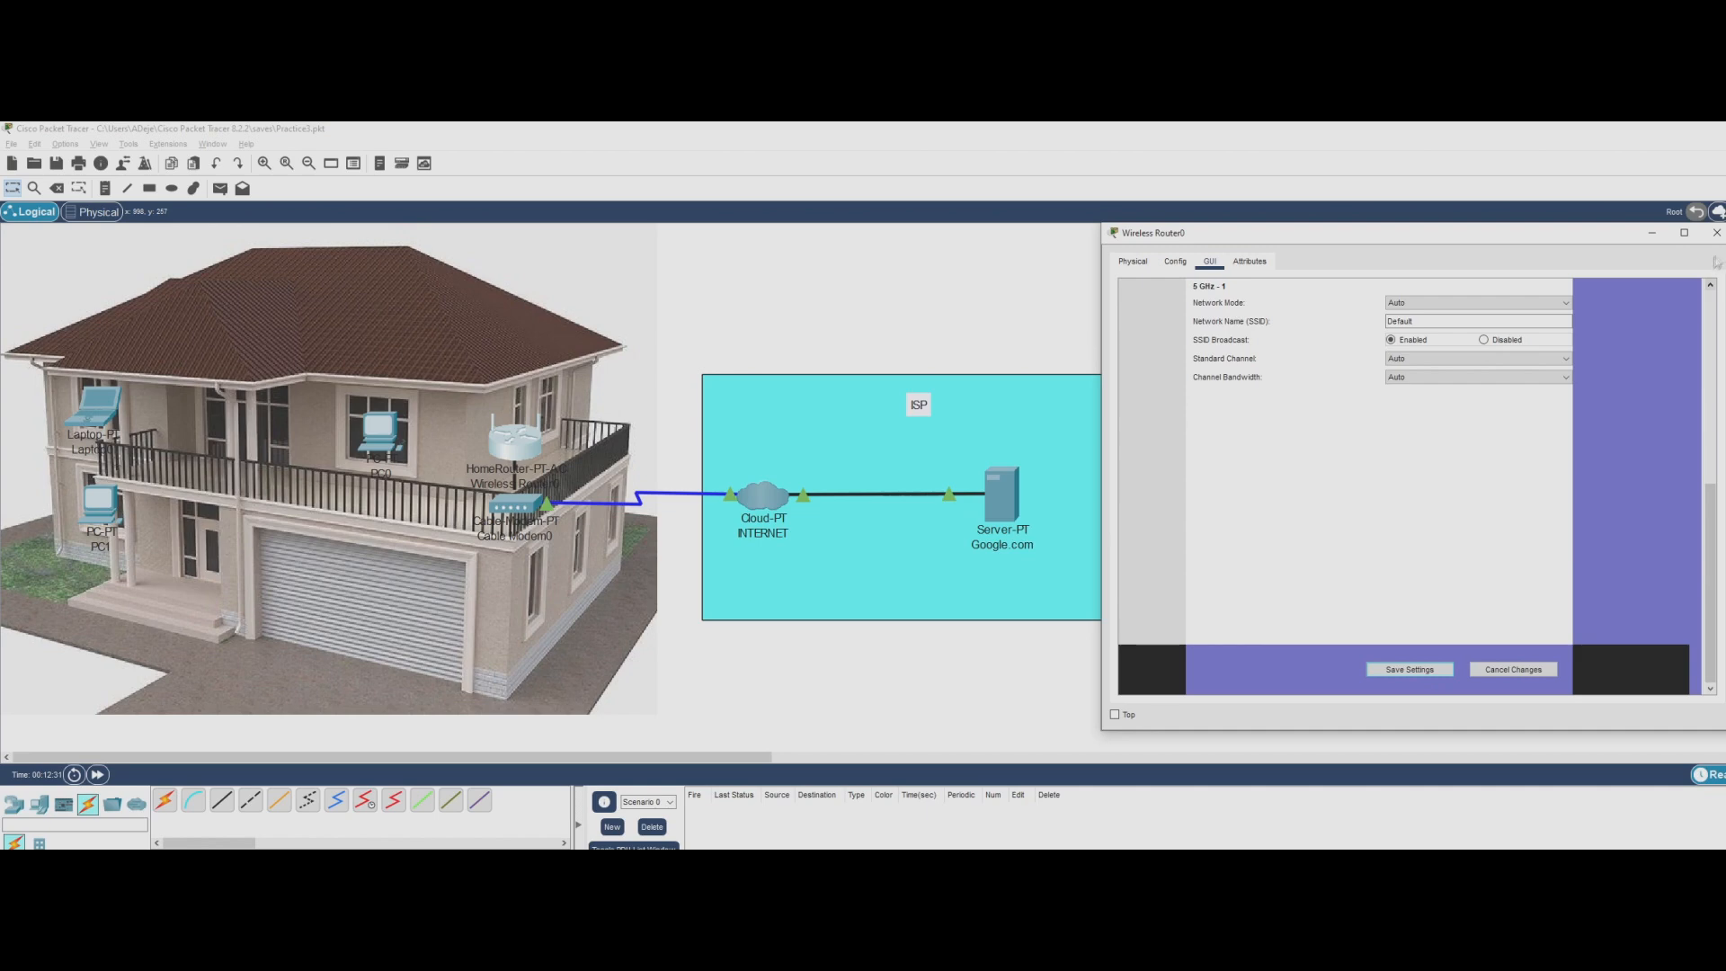
{"action": "left_click", "coordinate": [1715, 234]}
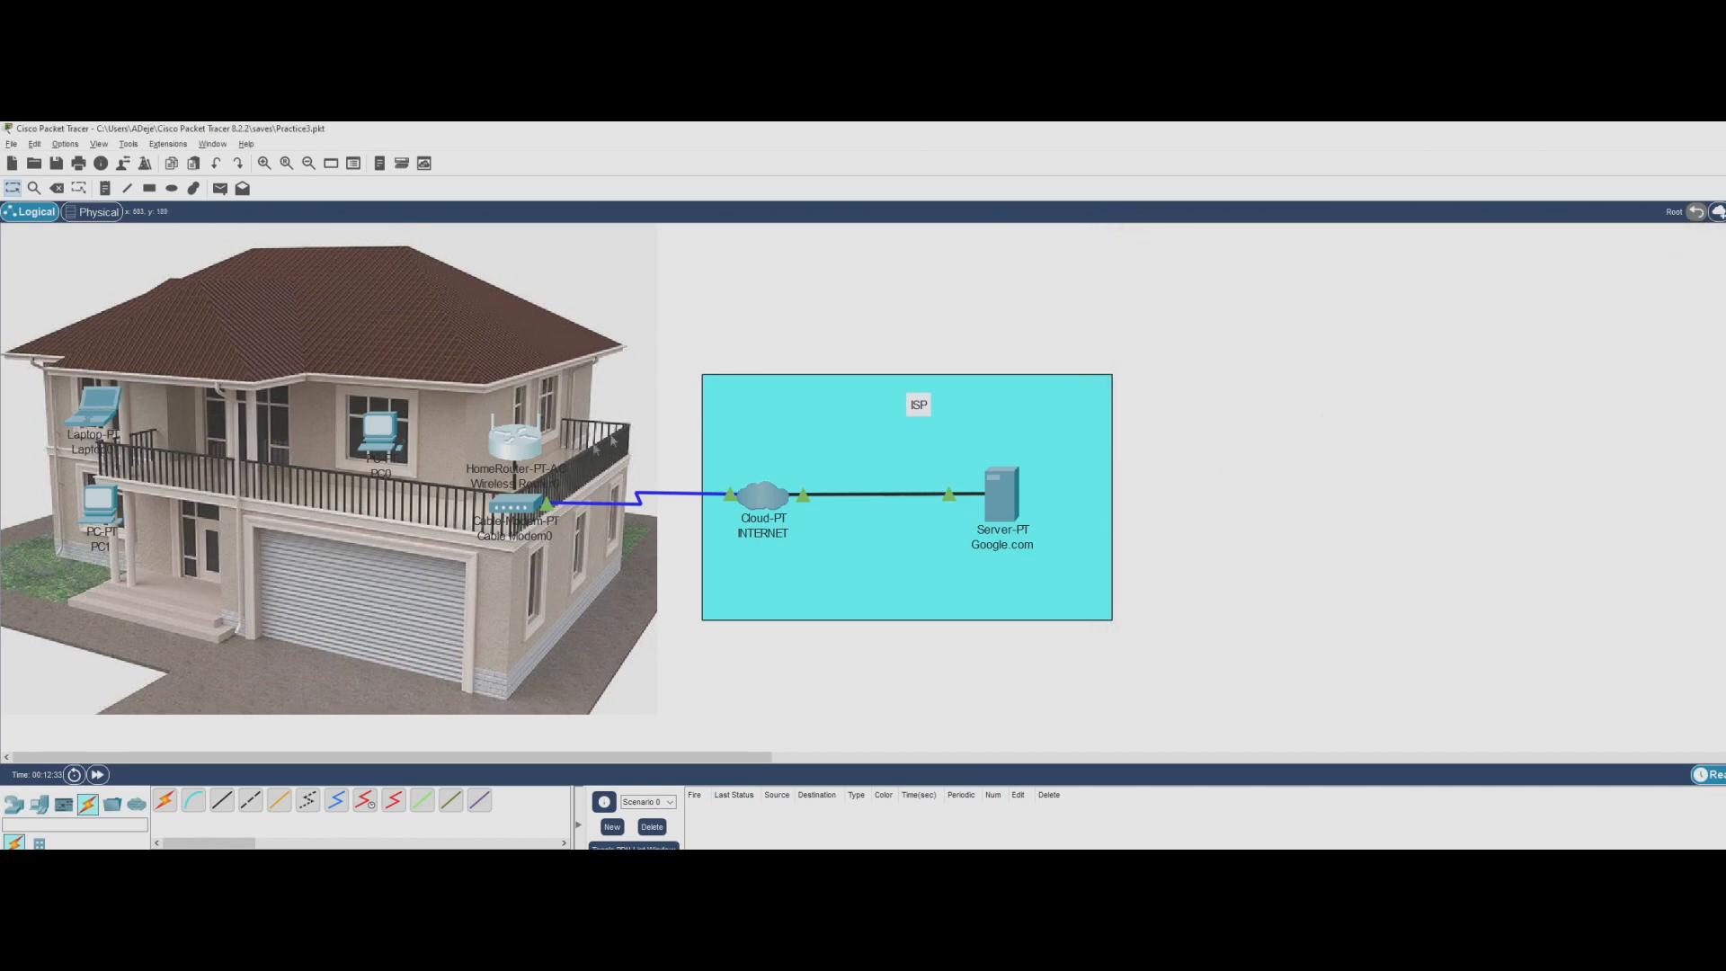
Connect the wireless router to PC0 using an automatically chosen connection type
{"action": "mouse_move", "coordinate": [528, 451]}
{"action": "left_click", "coordinate": [164, 799]}
{"action": "left_click", "coordinate": [512, 444]}
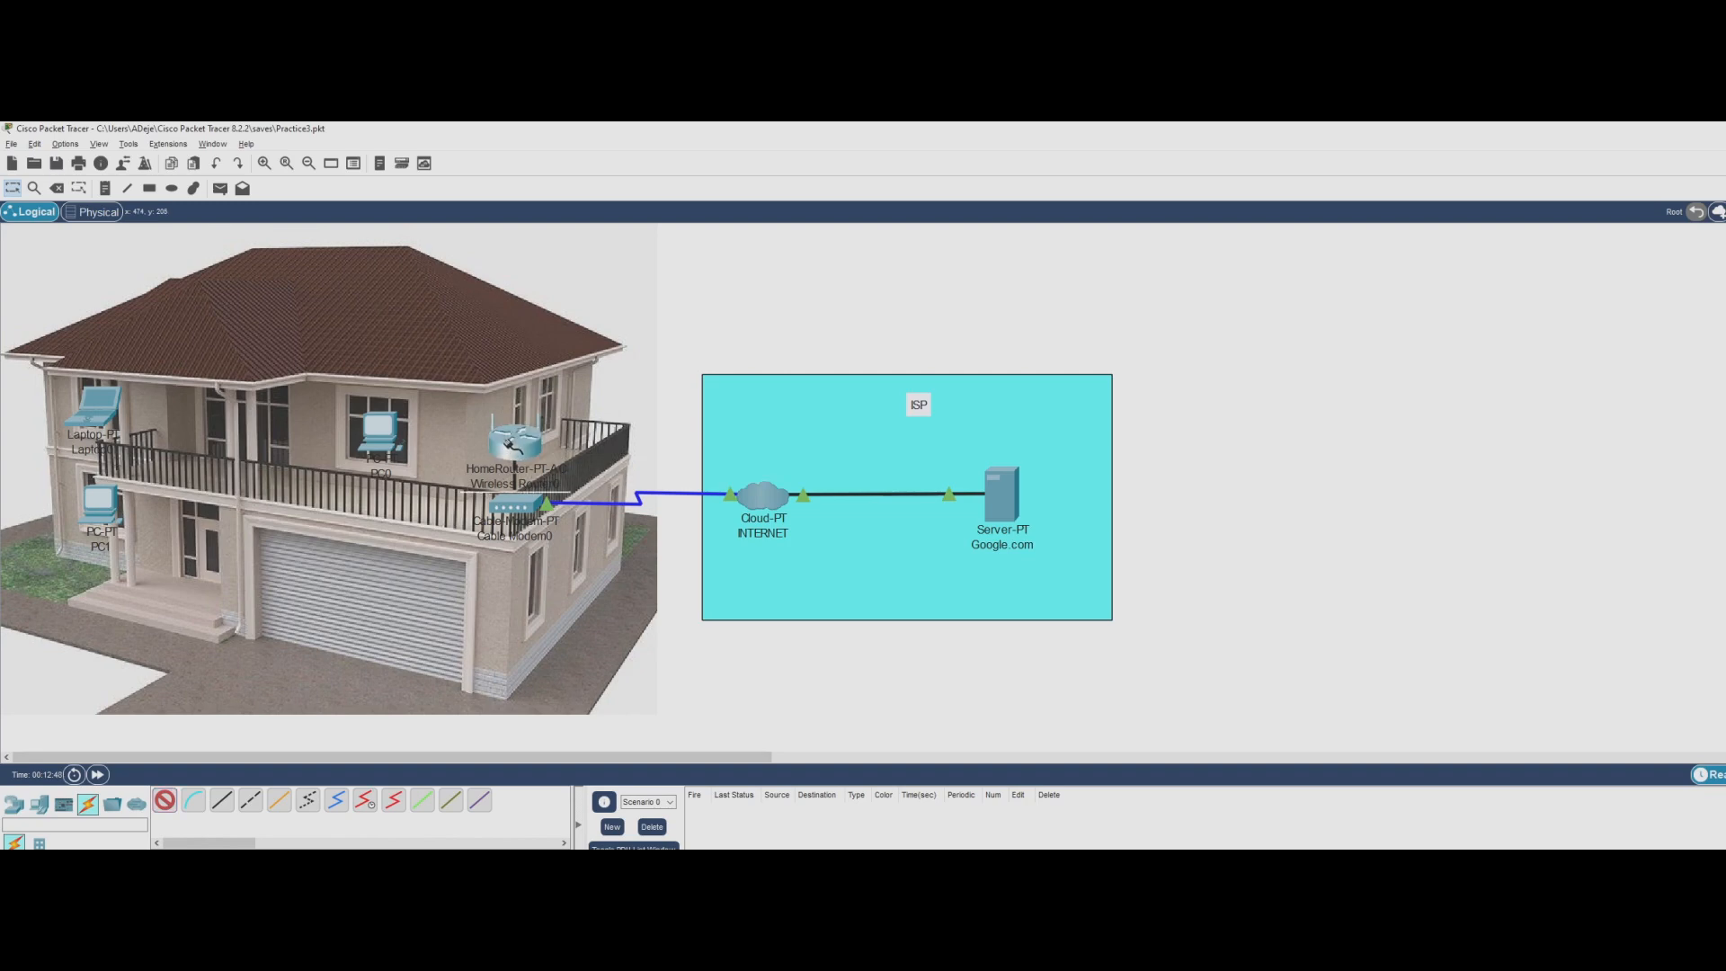
{"action": "left_click", "coordinate": [382, 433]}
Replace Laptop0's Ethernet module with the WPC300N wireless module and switch the laptop's power back on
{"action": "left_click", "coordinate": [98, 413]}
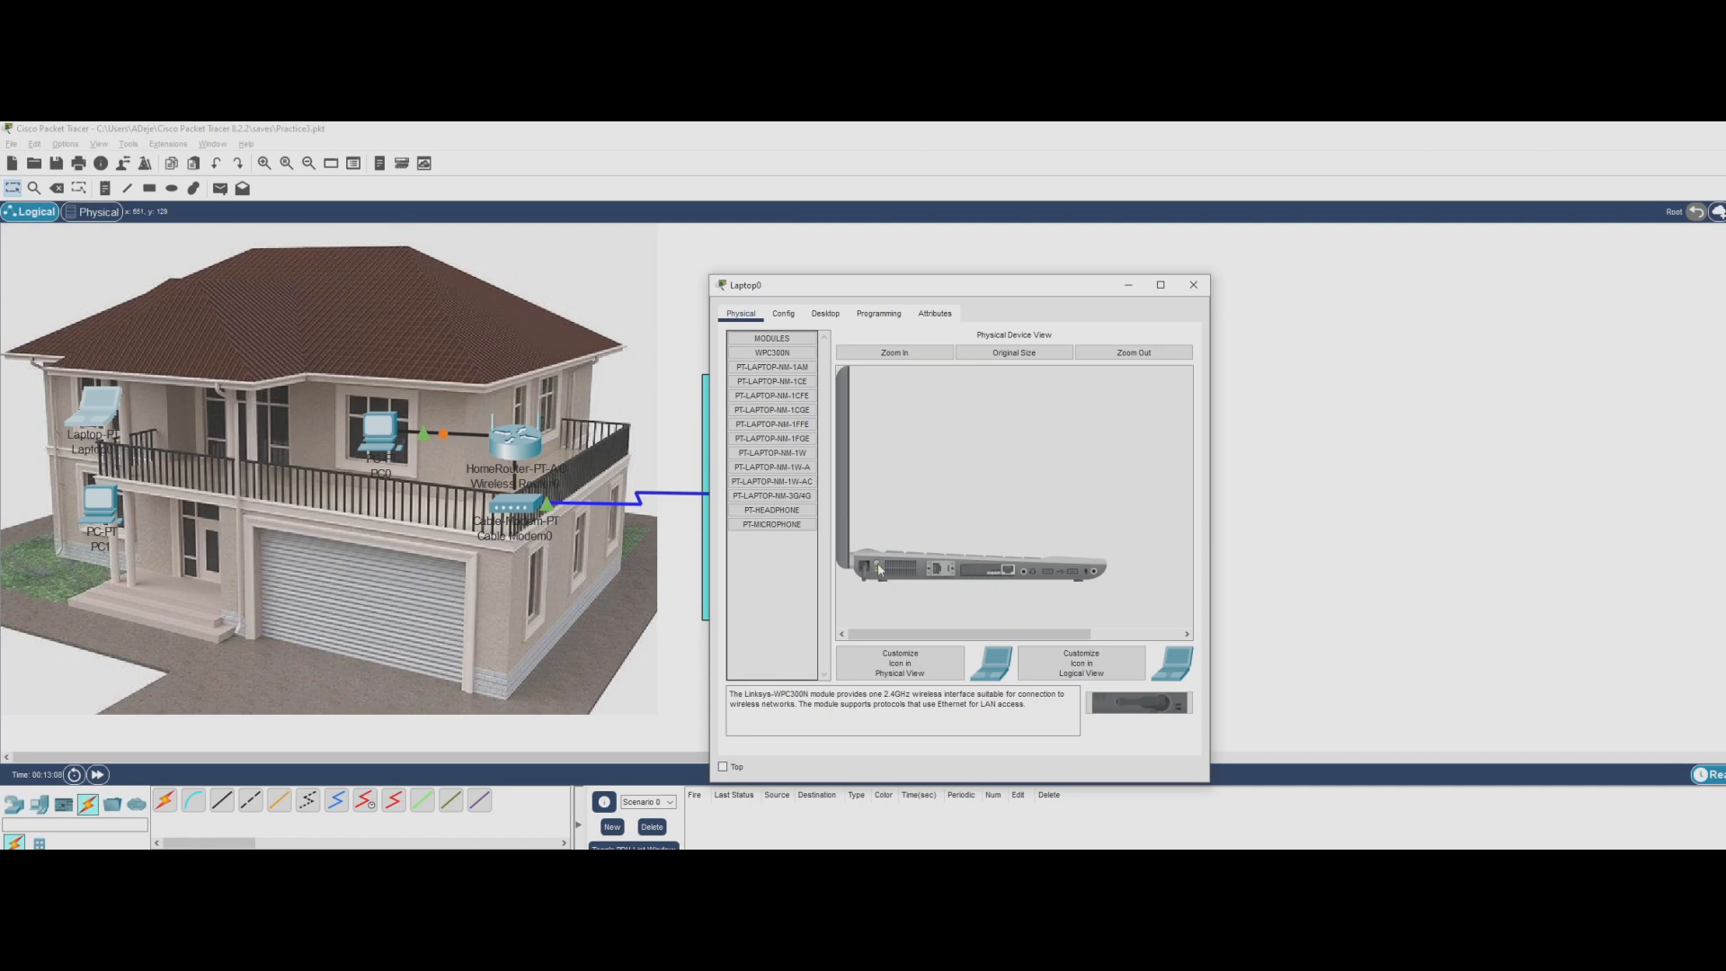
{"action": "left_click_drag", "start_coordinate": [989, 575], "coordinate": [775, 561]}
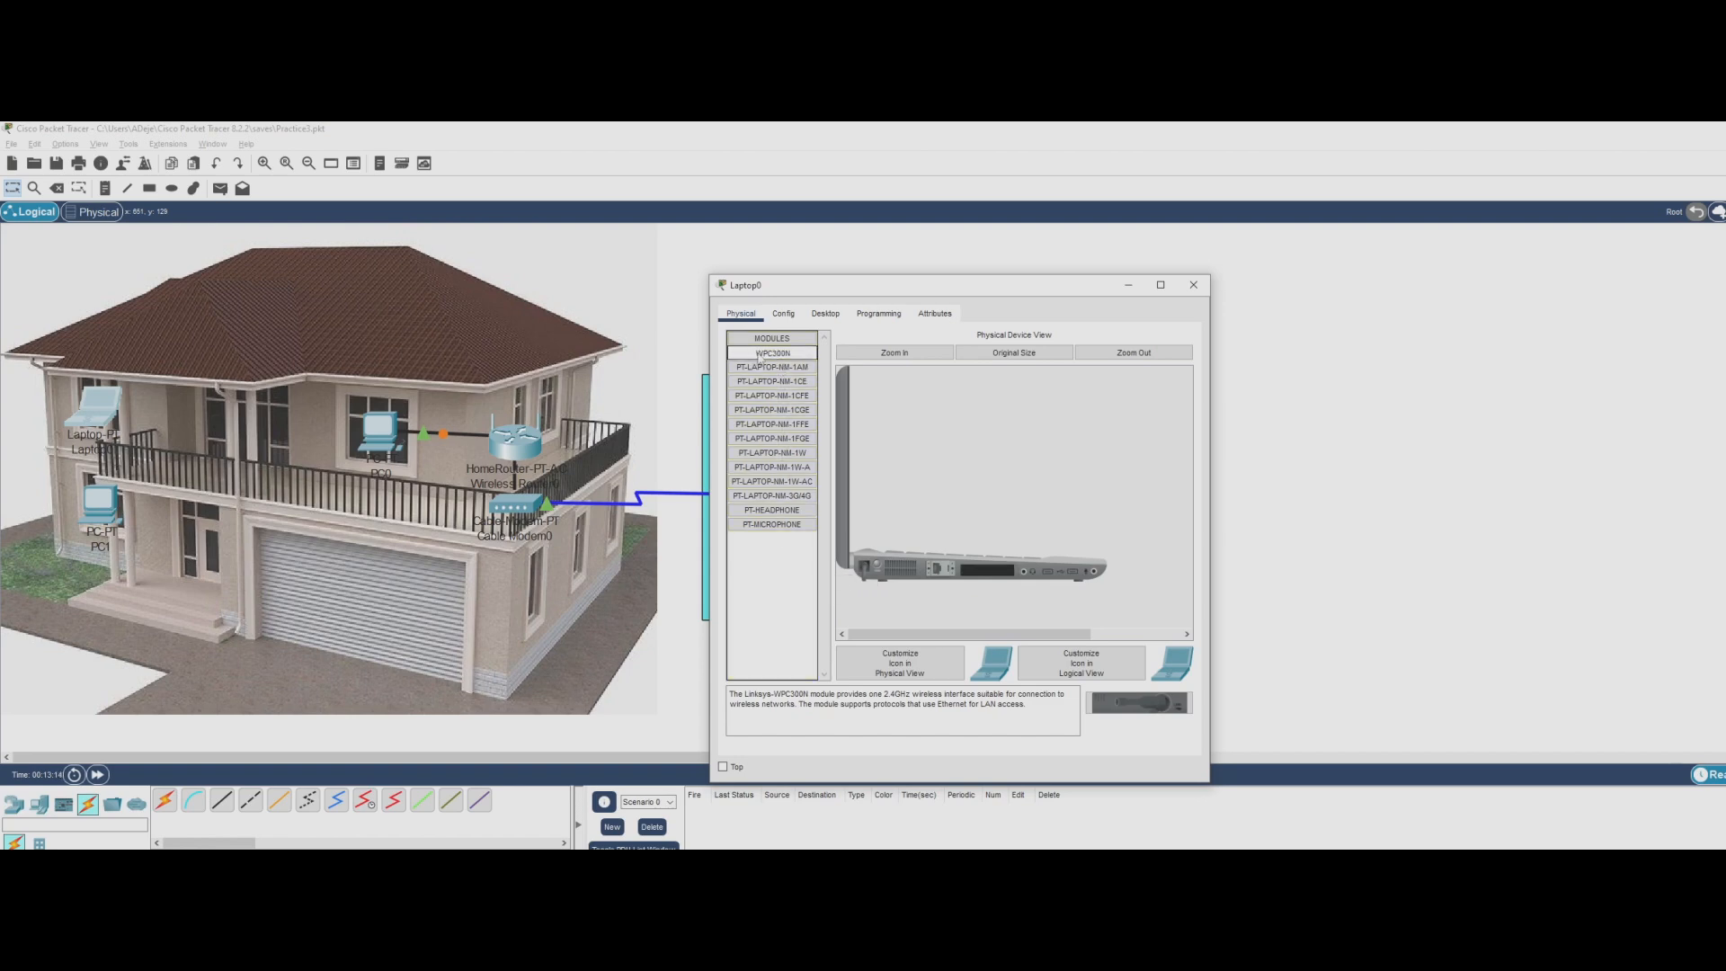
{"action": "left_click_drag", "start_coordinate": [1153, 713], "coordinate": [986, 576]}
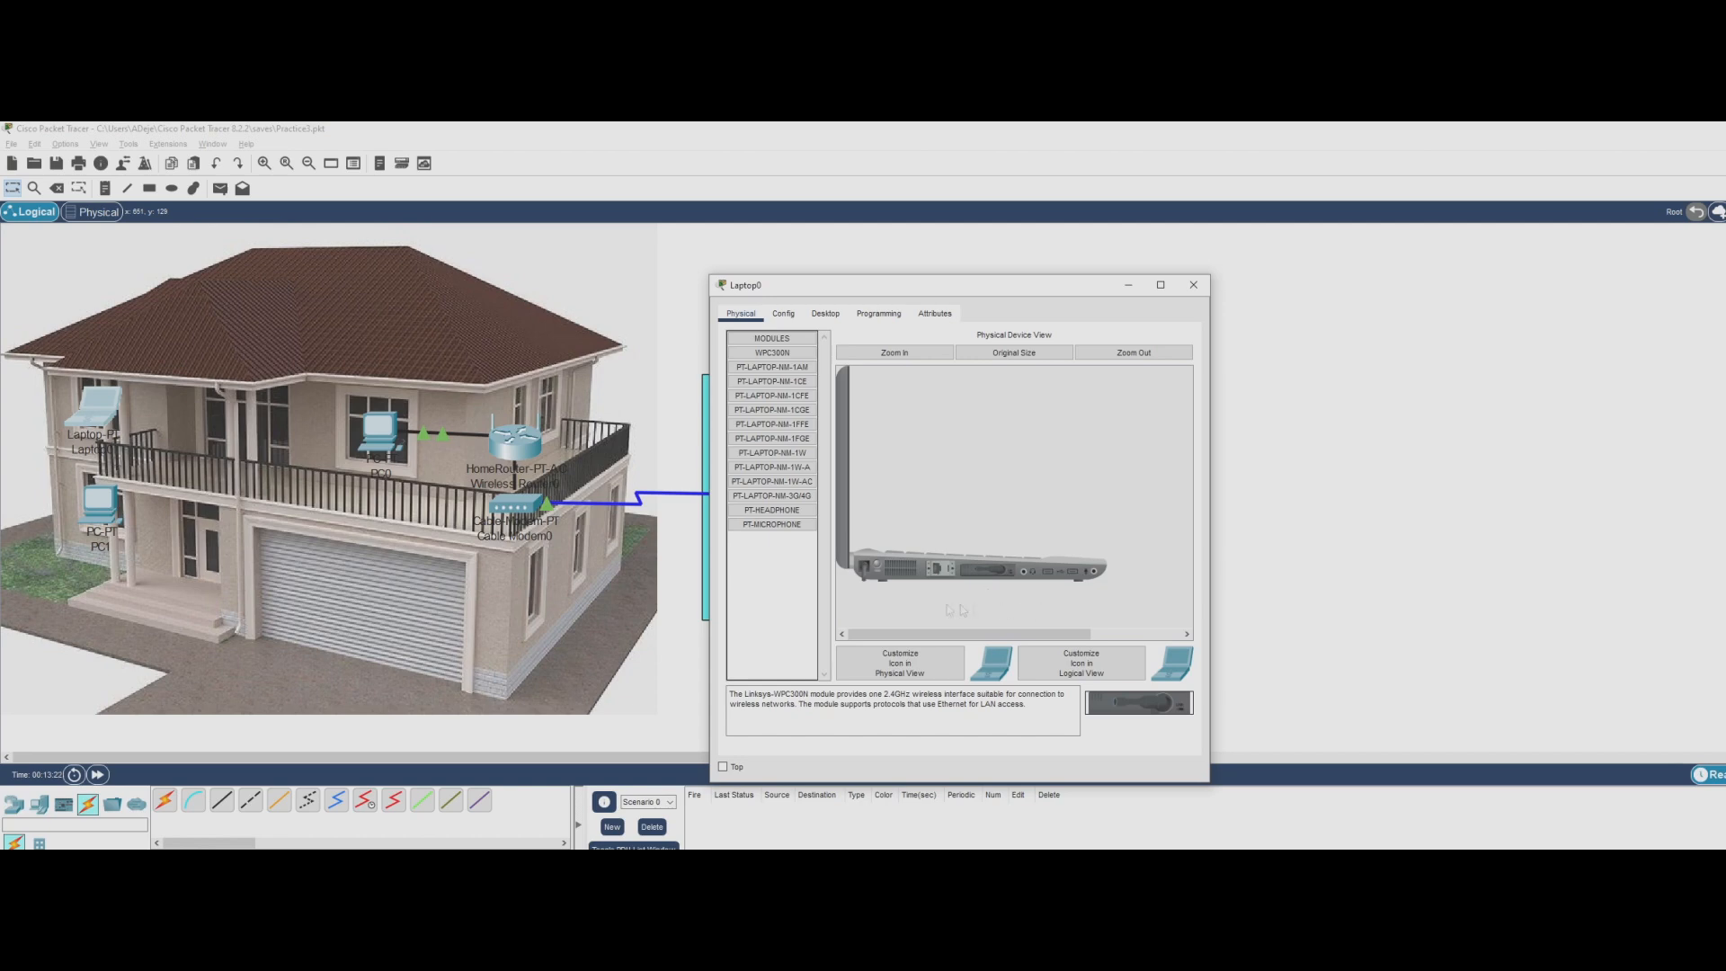
{"action": "left_click", "coordinate": [878, 568]}
{"action": "left_click", "coordinate": [1192, 284]}
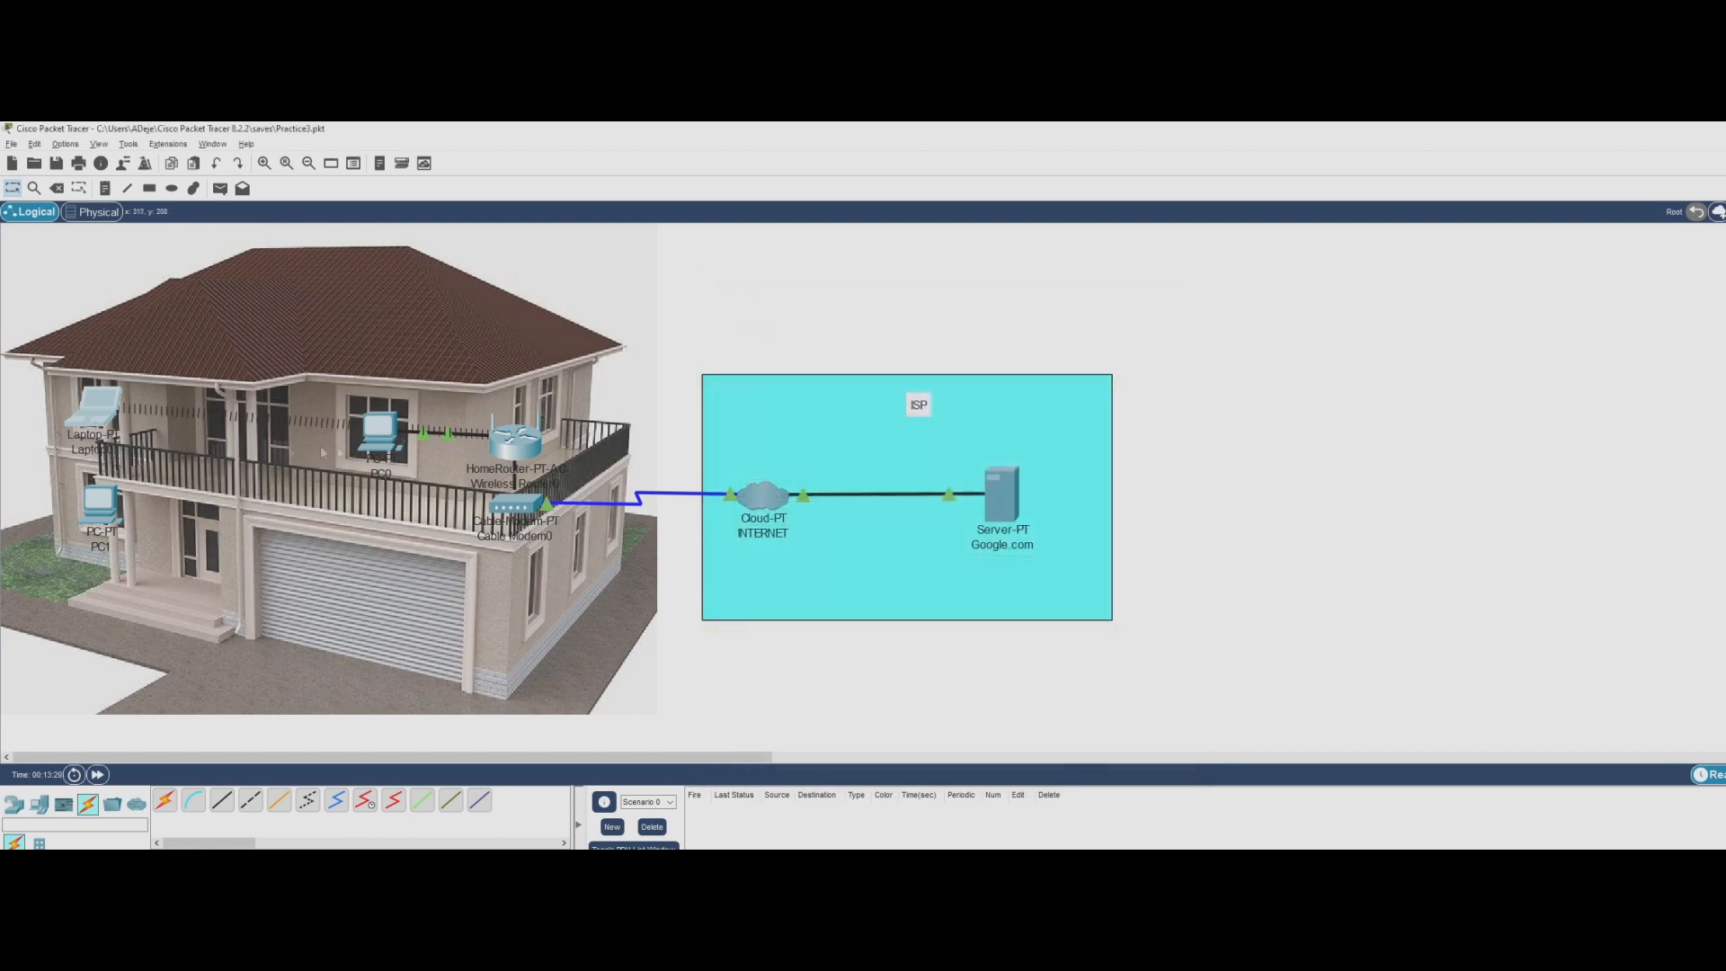
Replace PC1's Ethernet module with the WMP300N wireless module
{"action": "left_click", "coordinate": [102, 508]}
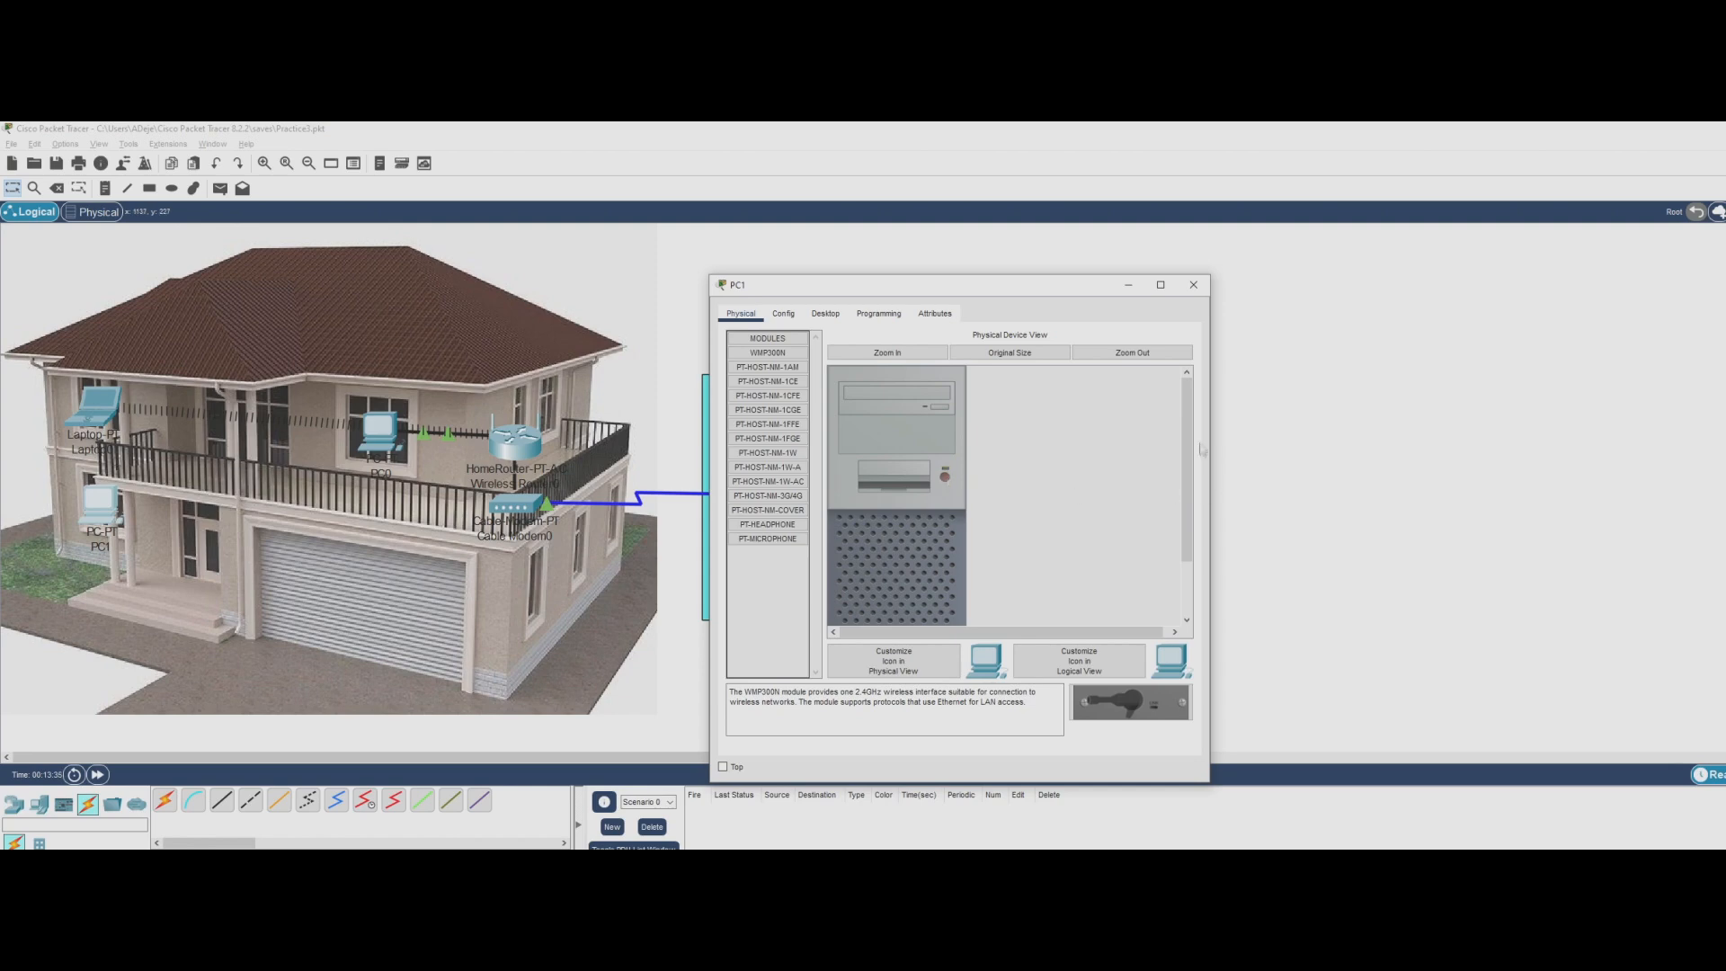
{"action": "left_click_drag", "start_coordinate": [1184, 408], "coordinate": [1205, 524]}
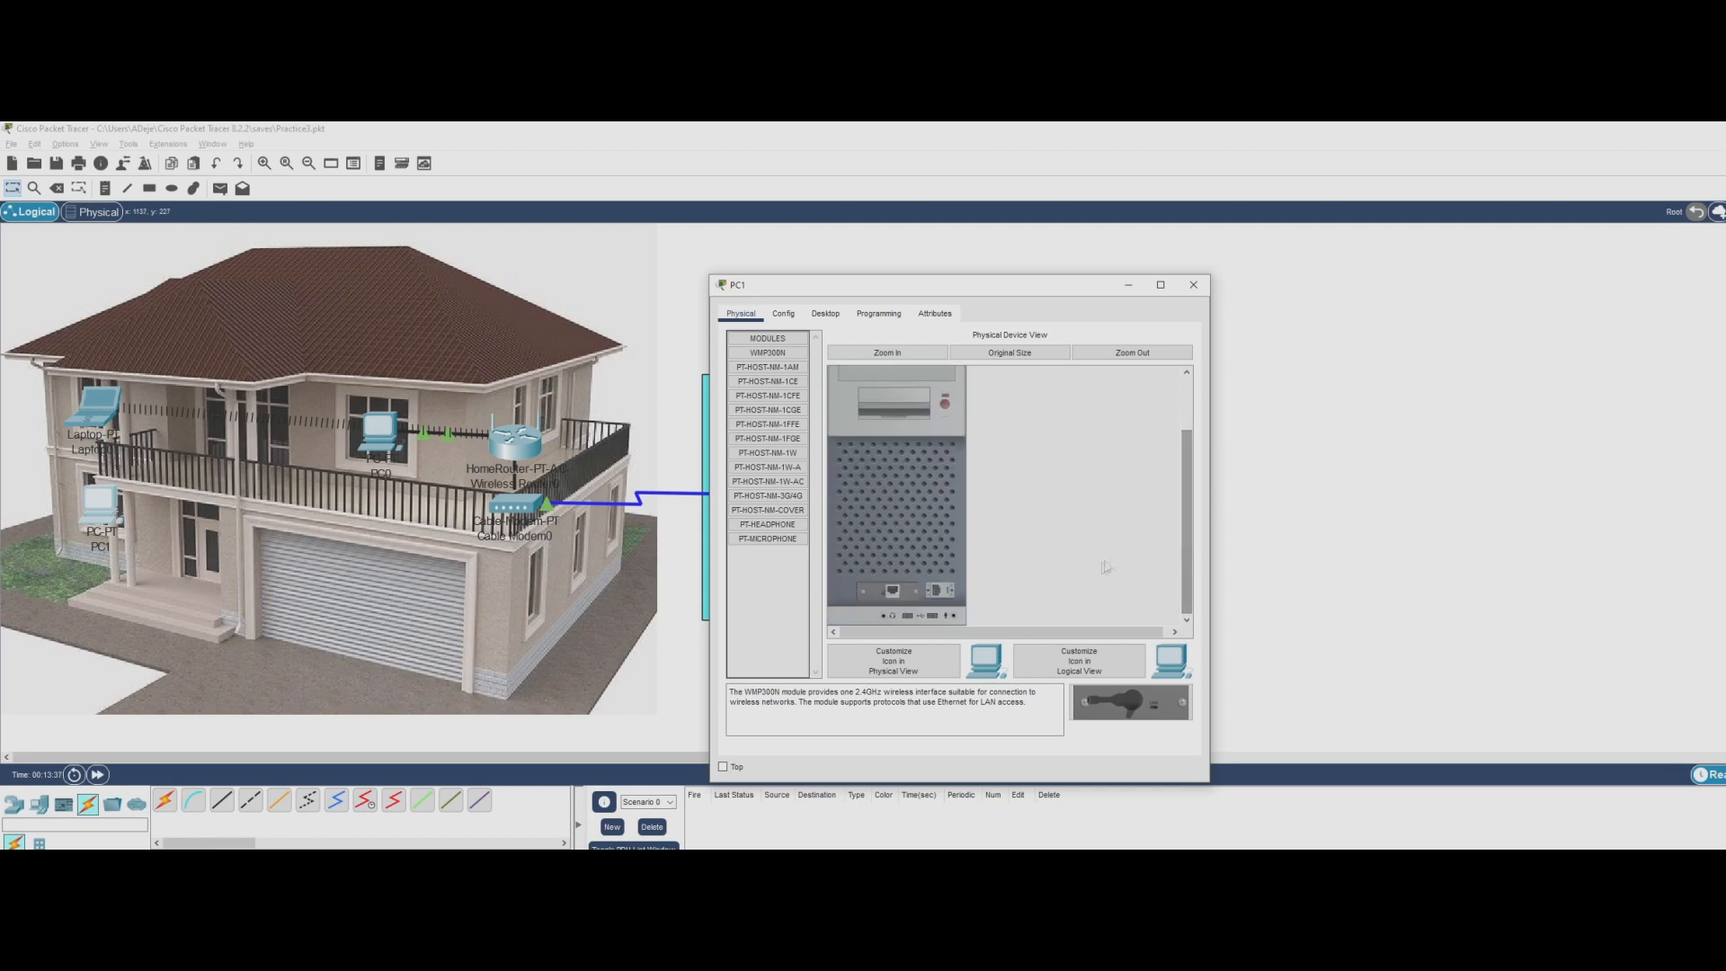
{"action": "left_click_drag", "start_coordinate": [907, 595], "coordinate": [770, 570]}
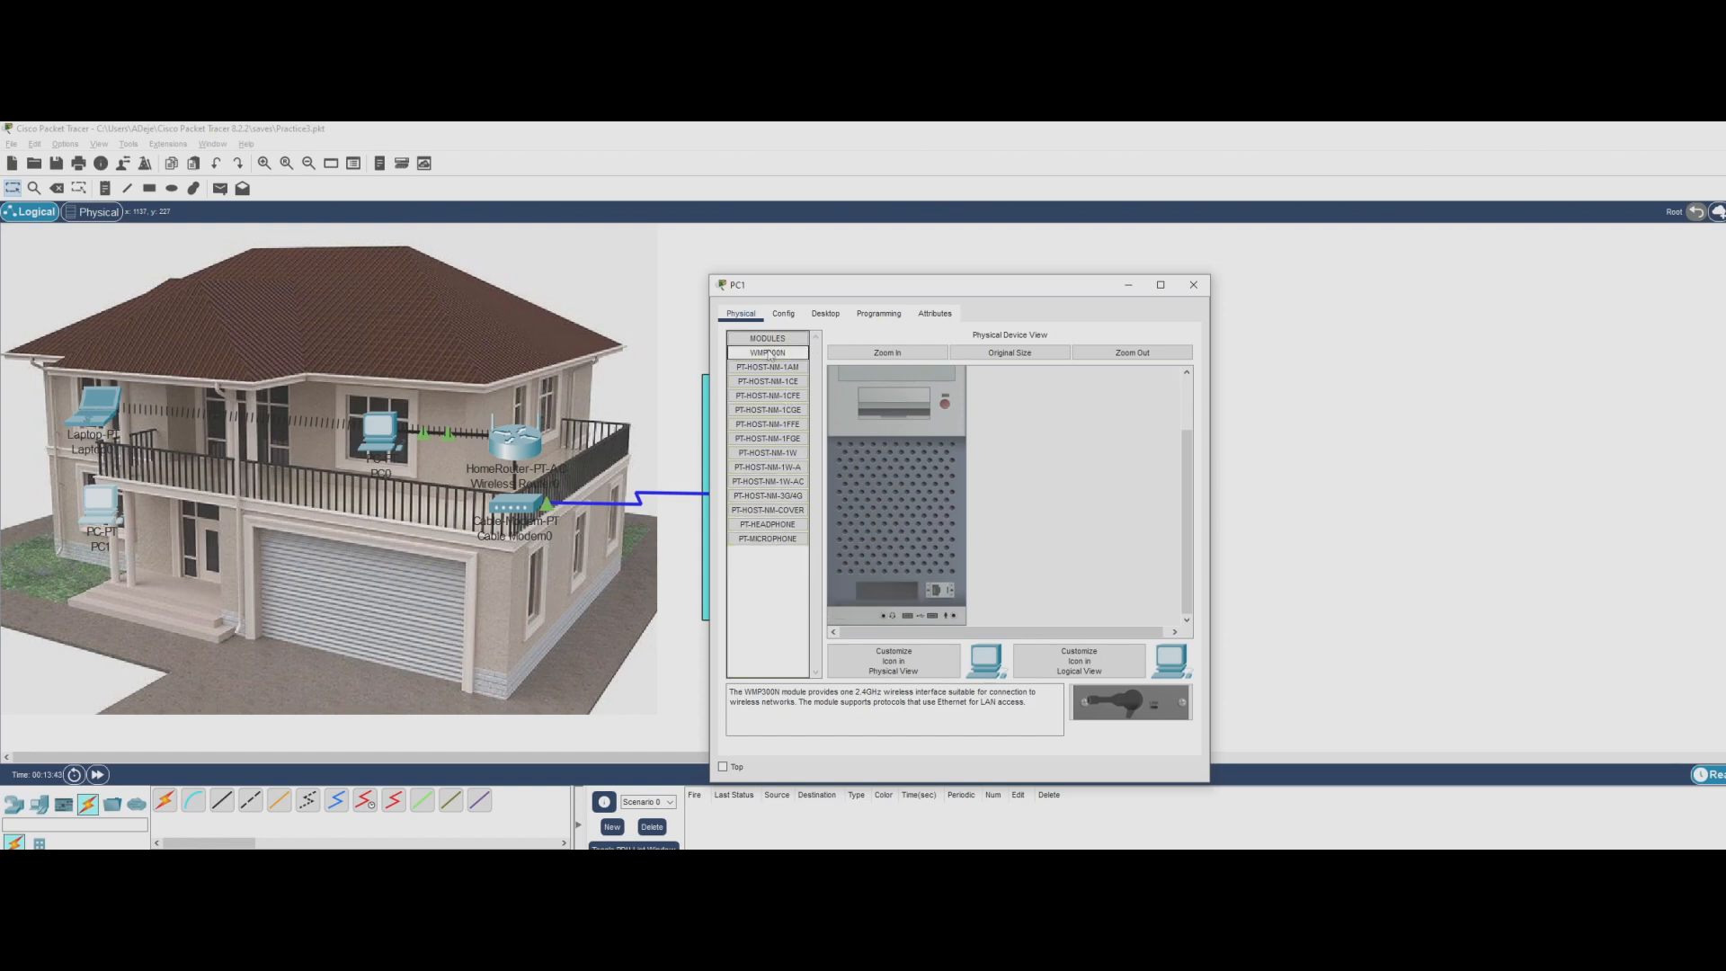
{"action": "left_click_drag", "start_coordinate": [768, 355], "coordinate": [893, 597]}
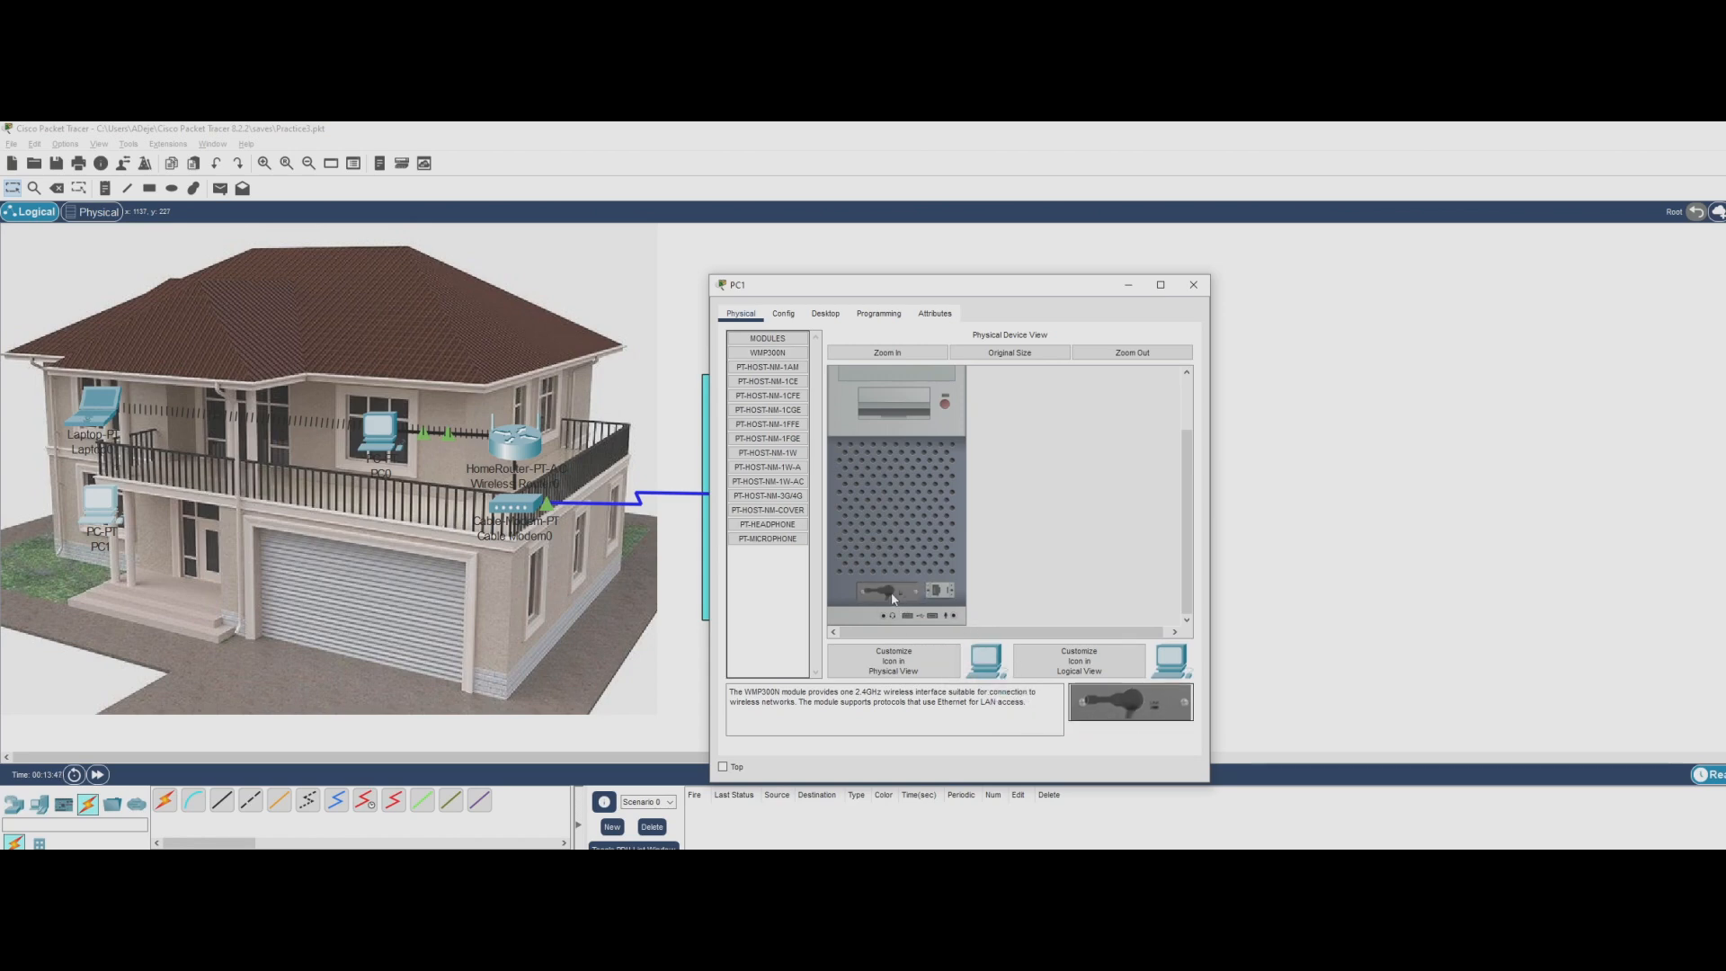
{"action": "scroll", "coordinate": [1118, 586], "scroll_direction": "up", "scroll_amount": 2}
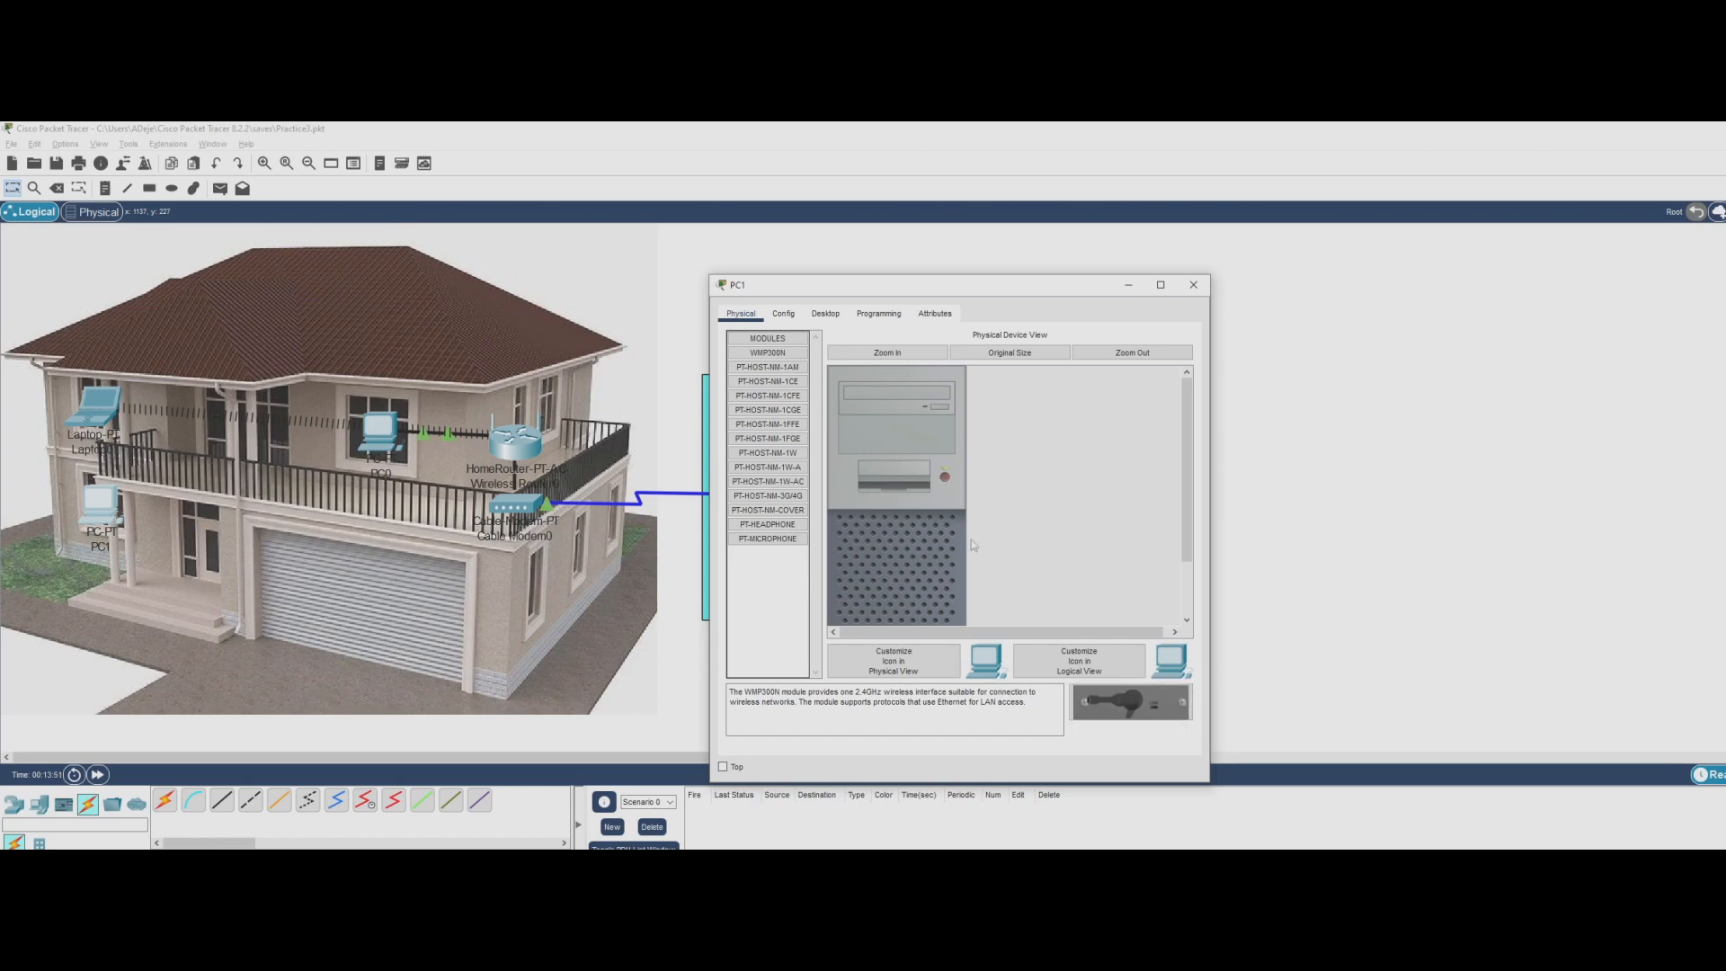
{"action": "left_click", "coordinate": [1194, 284]}
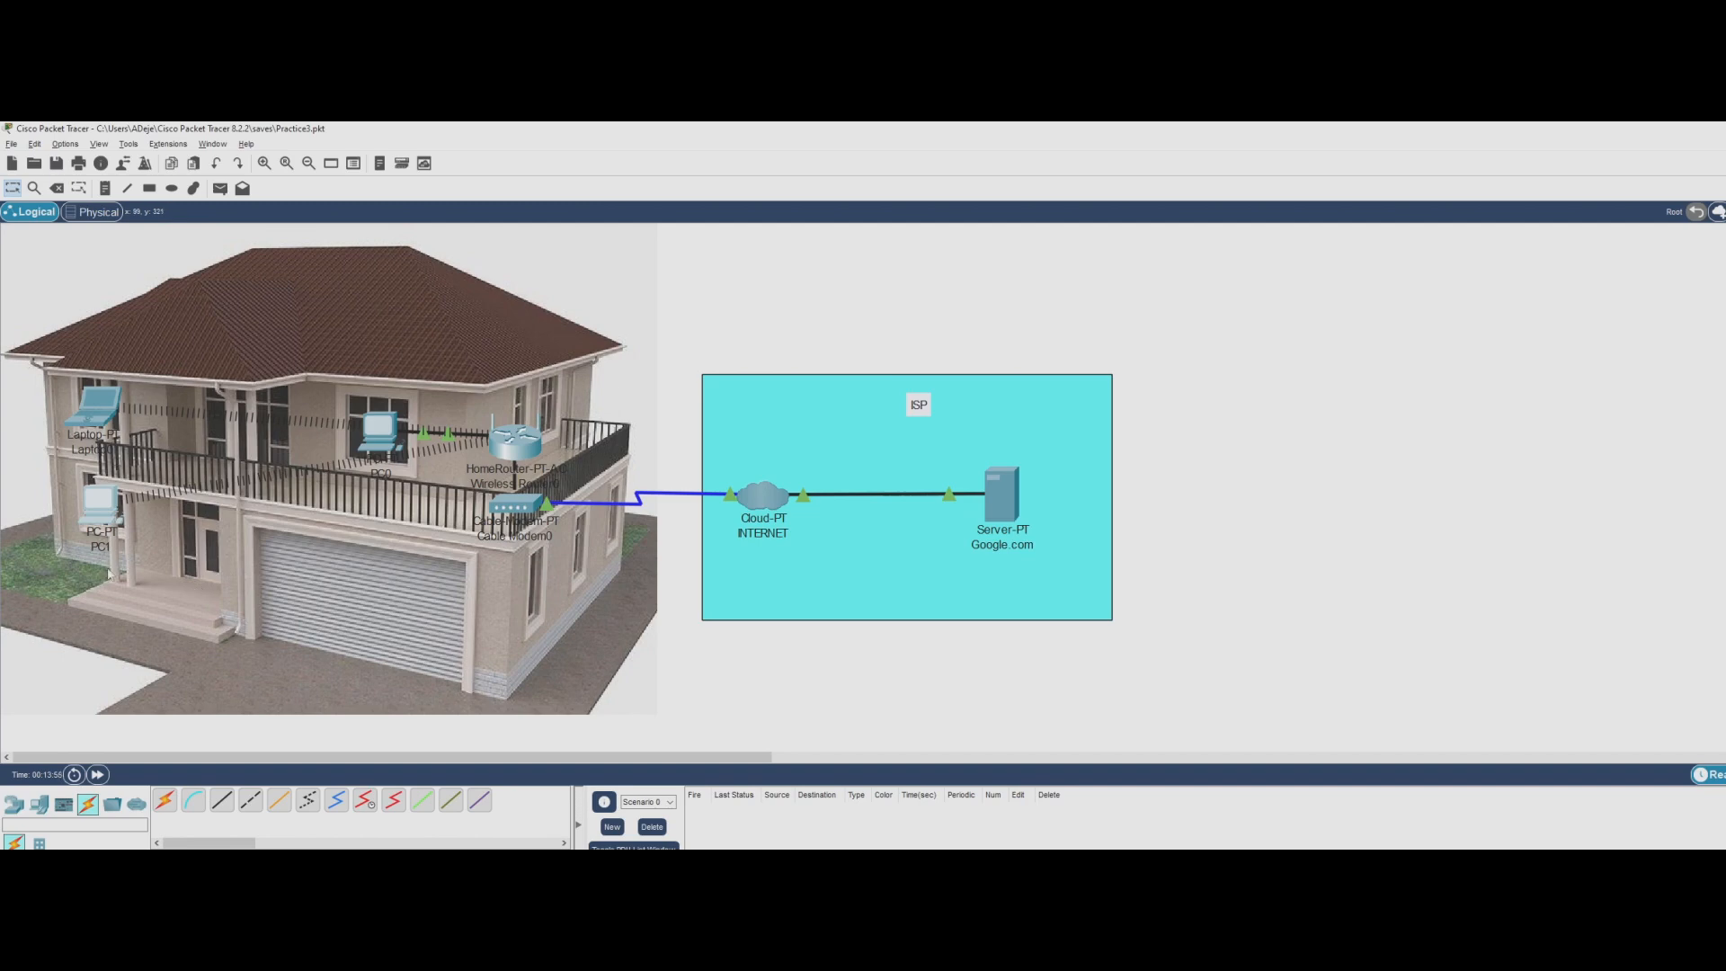
Switch PC0's IPv4 configuration on FastEthernet0 from static to DHCP
{"action": "left_click", "coordinate": [380, 437]}
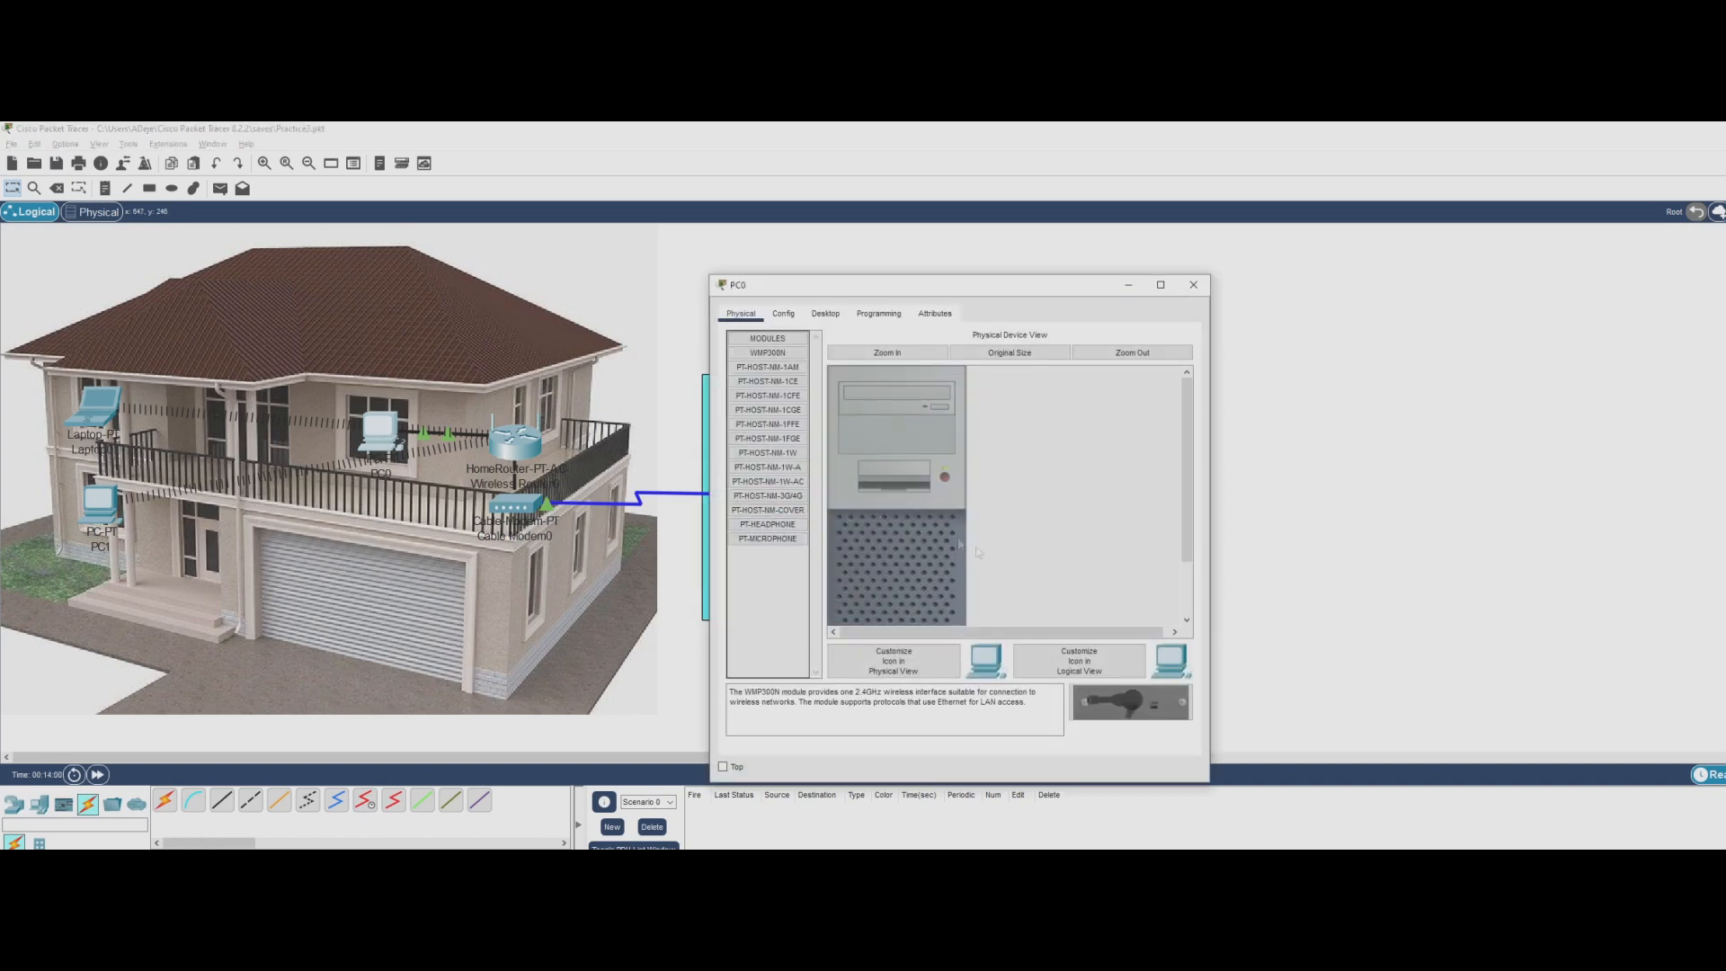
{"action": "left_click", "coordinate": [825, 314]}
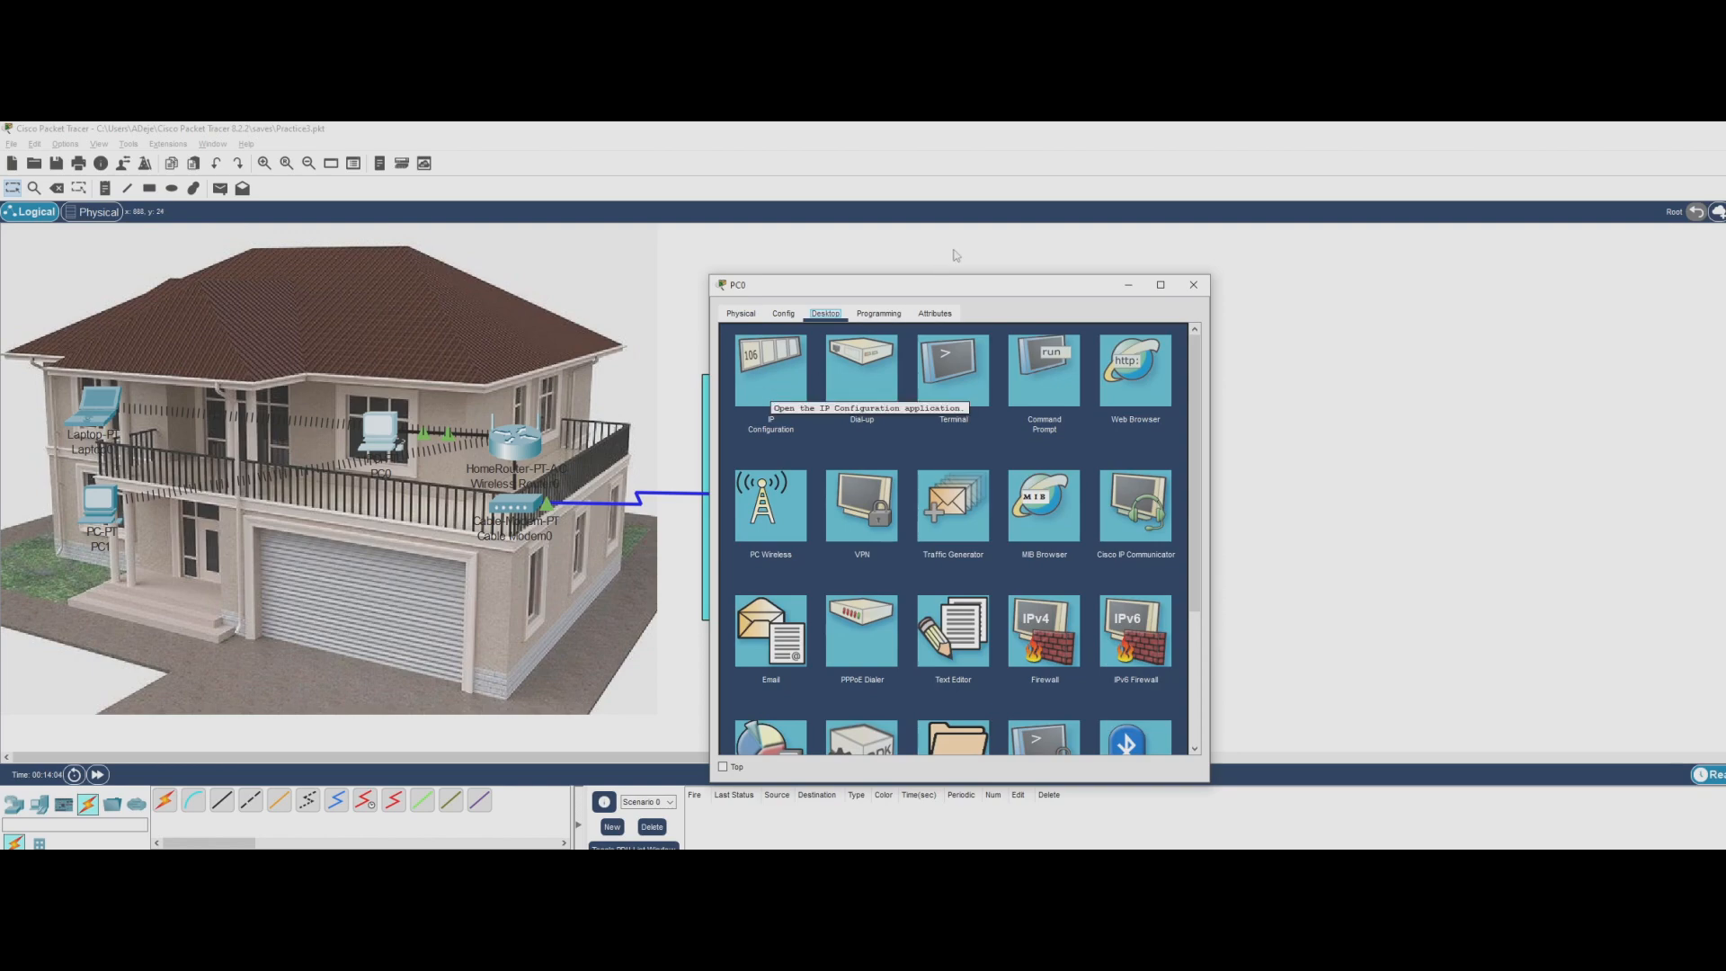
{"action": "left_click_drag", "start_coordinate": [927, 292], "coordinate": [1240, 260]}
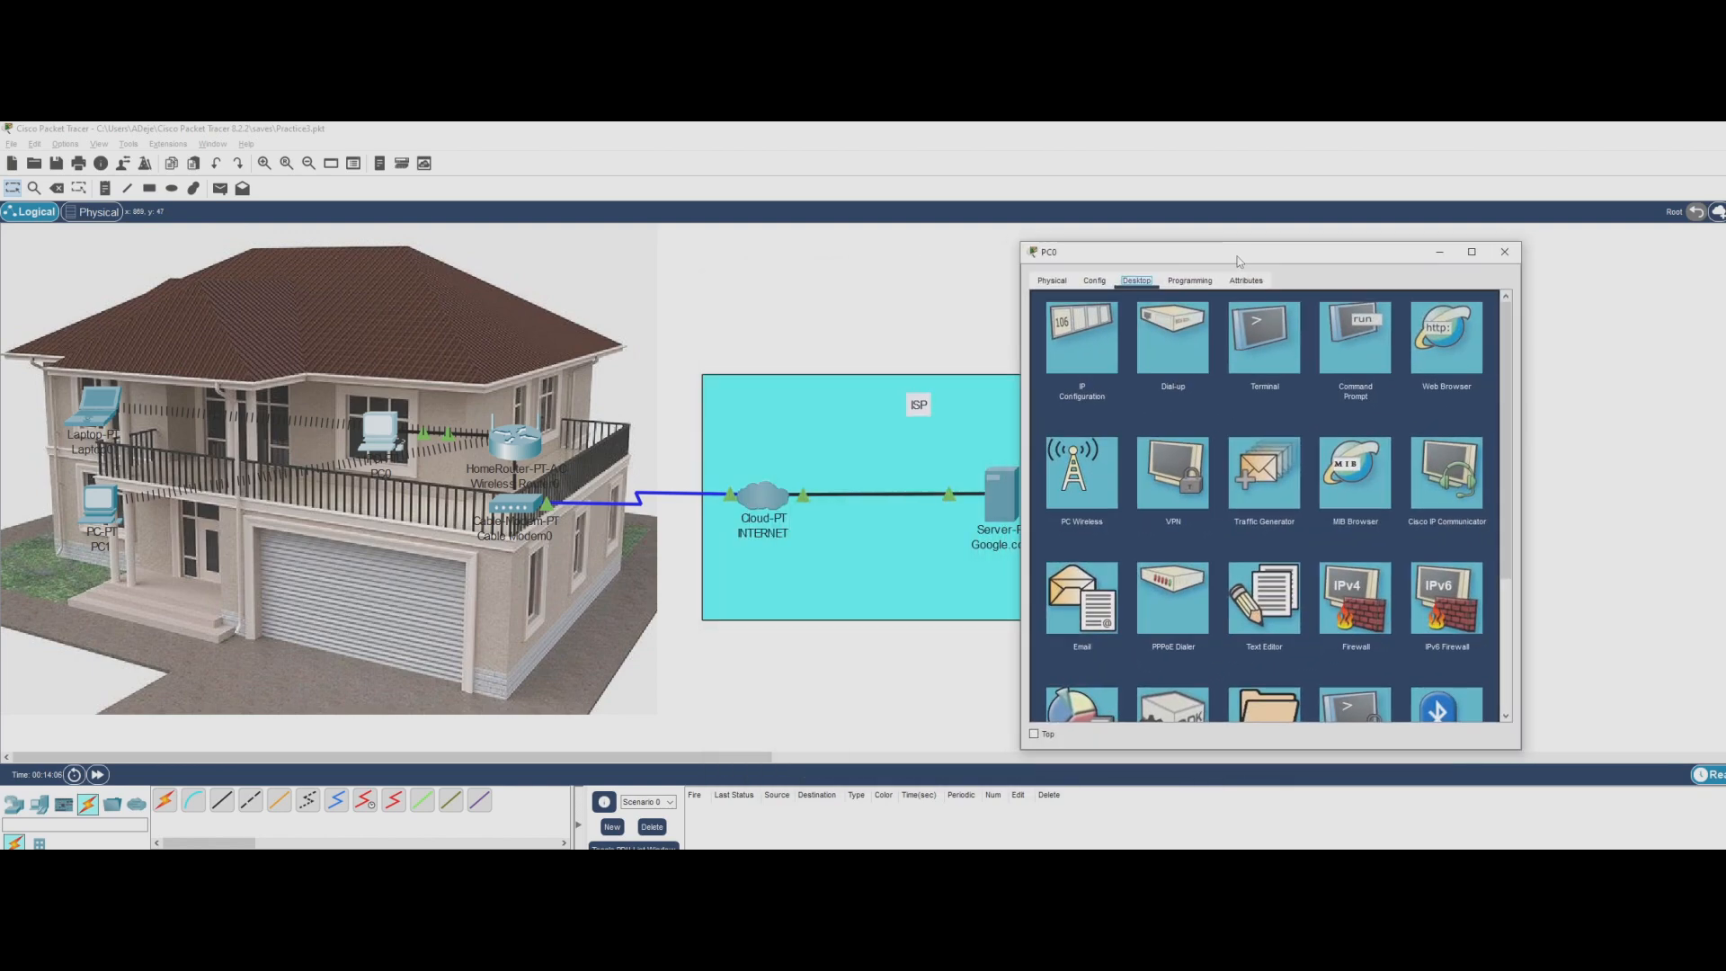
{"action": "left_click", "coordinate": [1065, 355]}
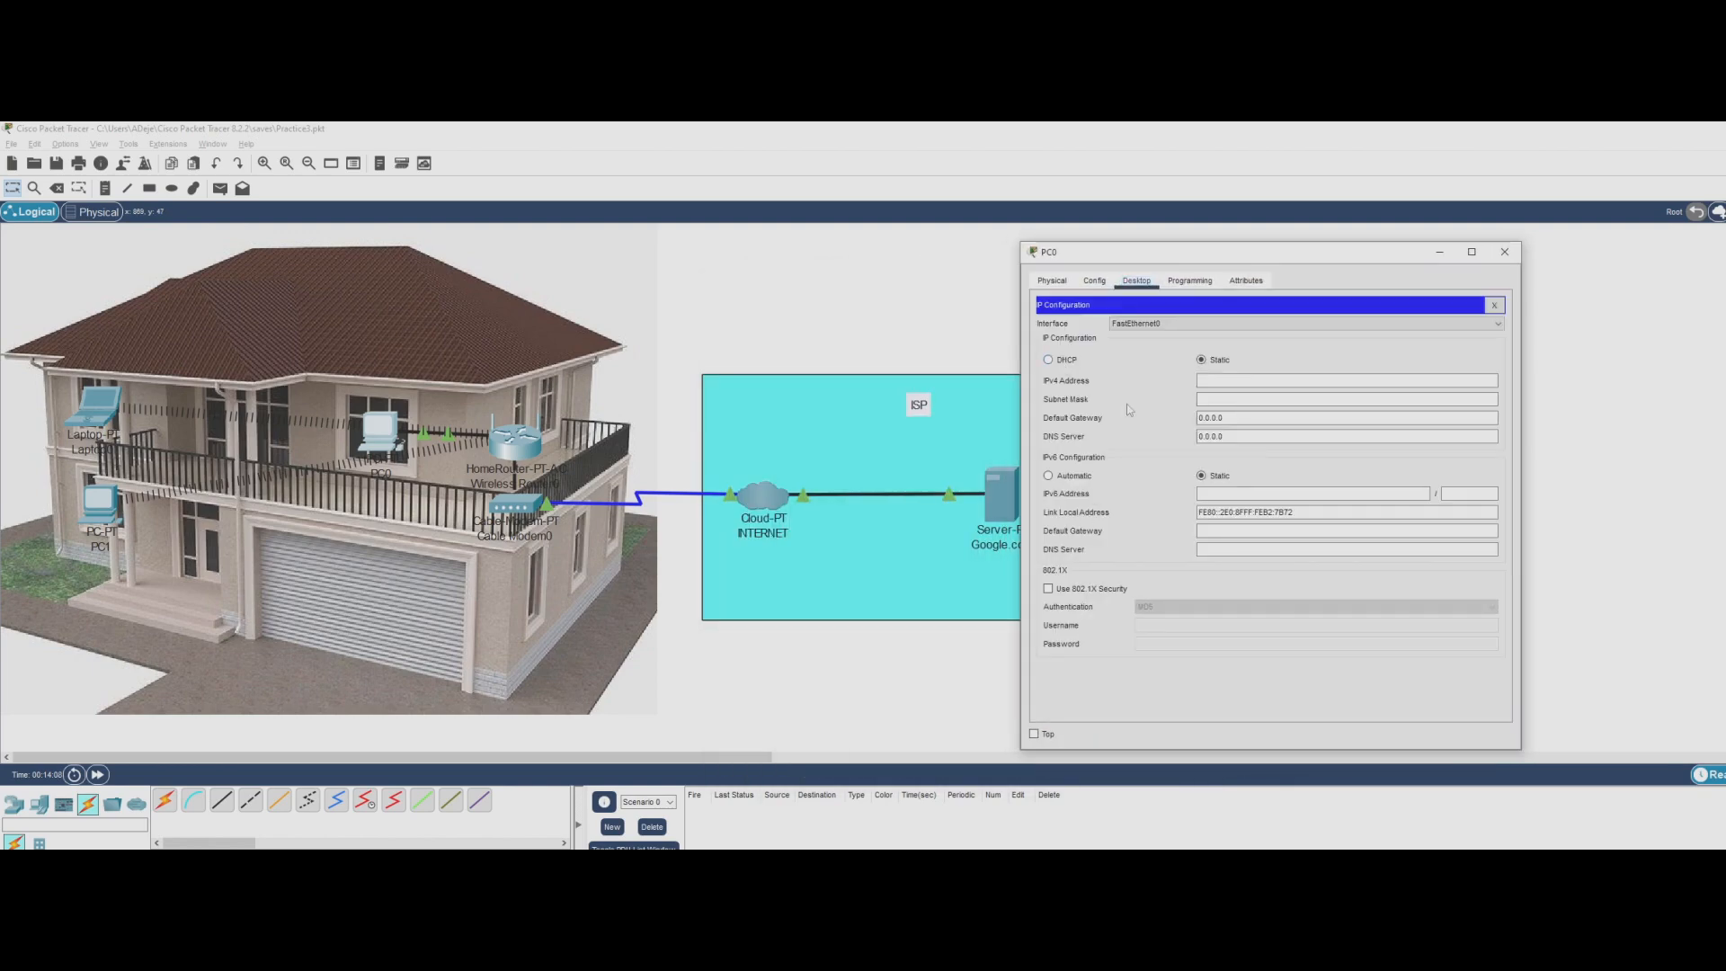
{"action": "left_click", "coordinate": [1235, 384]}
{"action": "left_click", "coordinate": [1048, 361]}
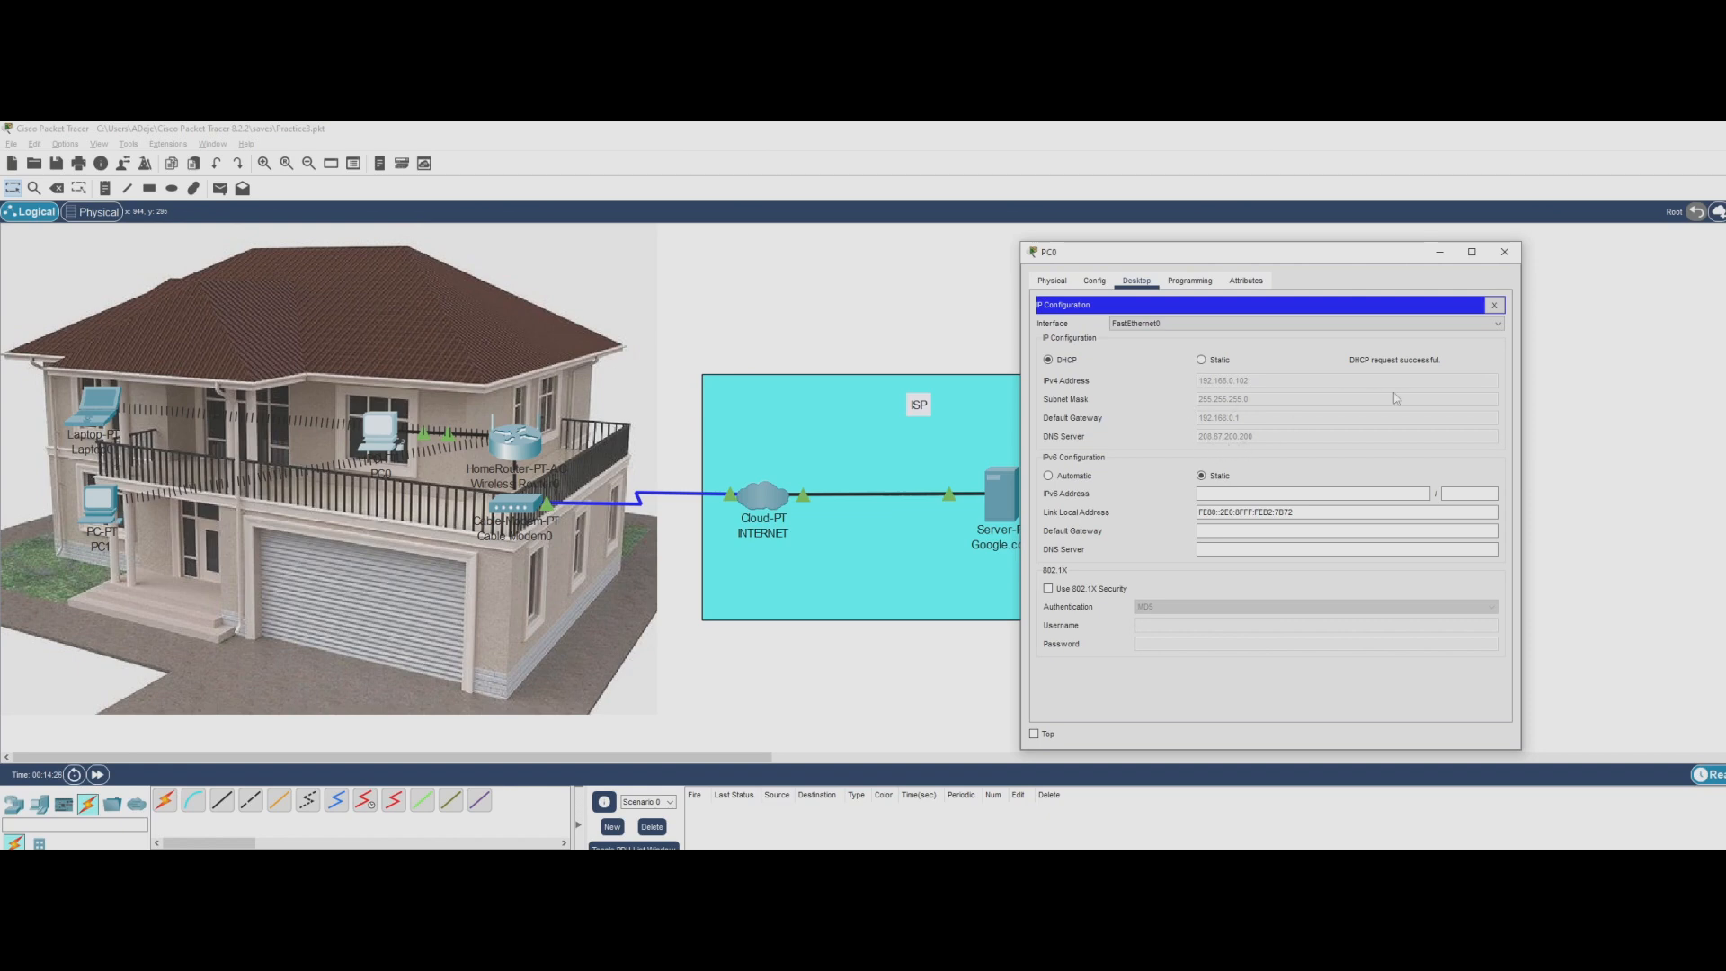
{"action": "left_click", "coordinate": [1510, 260]}
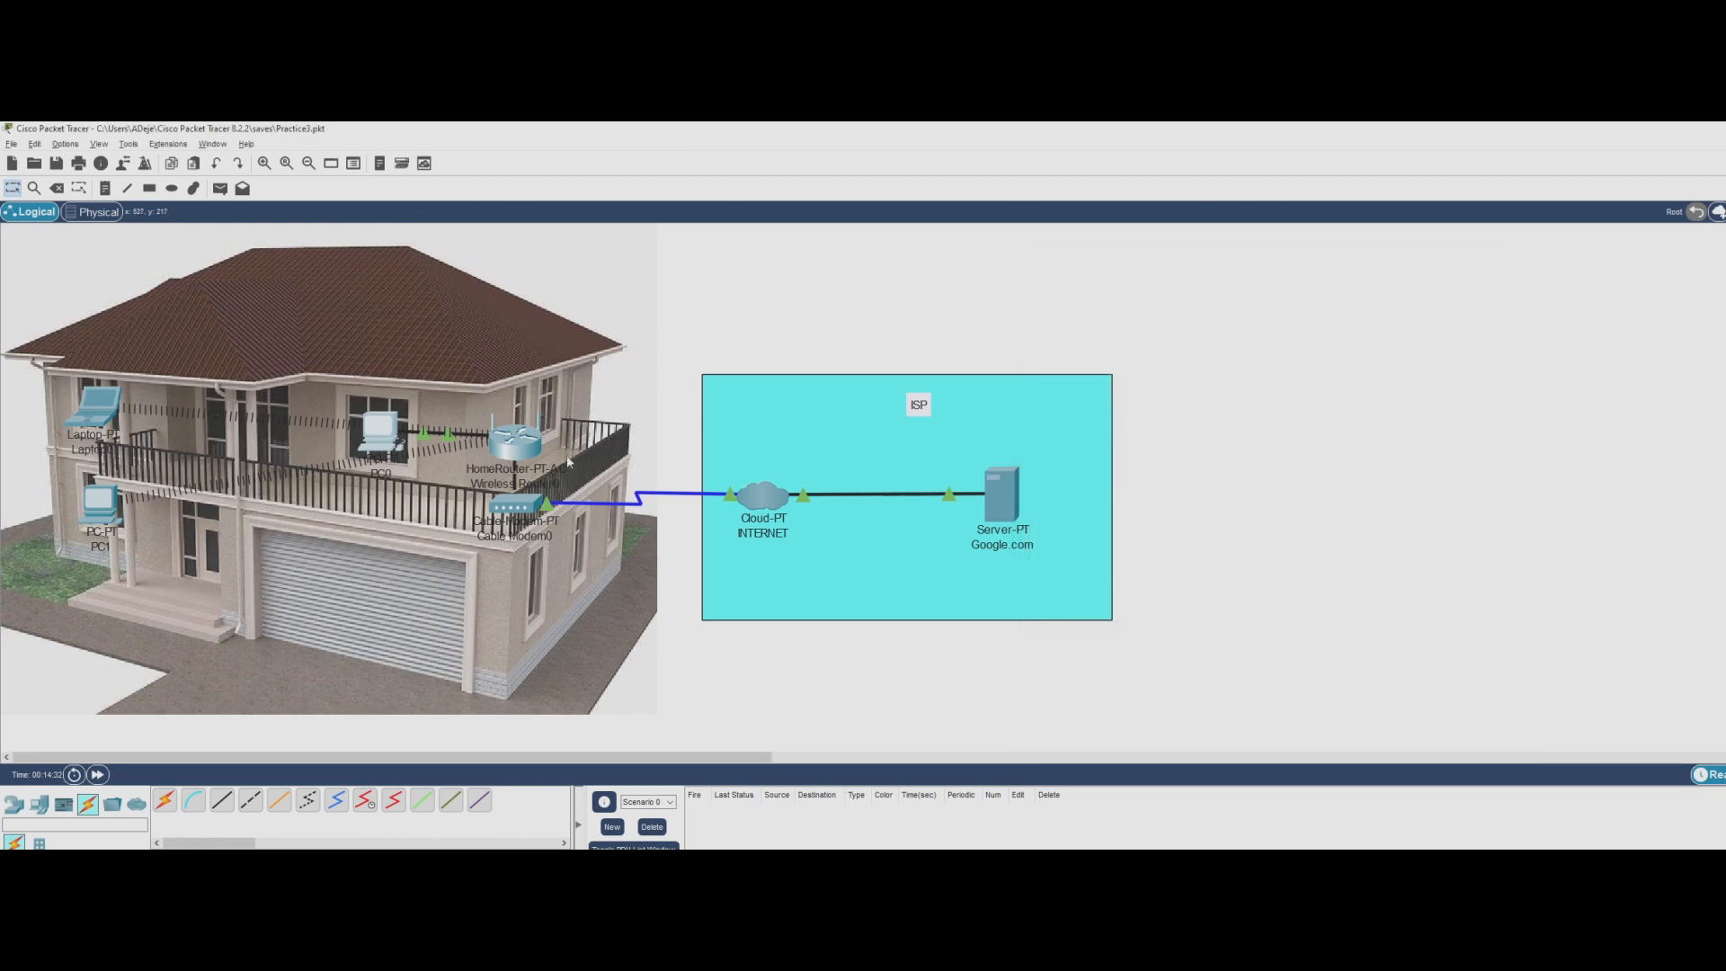
Connect Laptop0 to the HomeNetwork wireless network through its PC Wireless utility and close the laptop's window
{"action": "left_click", "coordinate": [89, 415]}
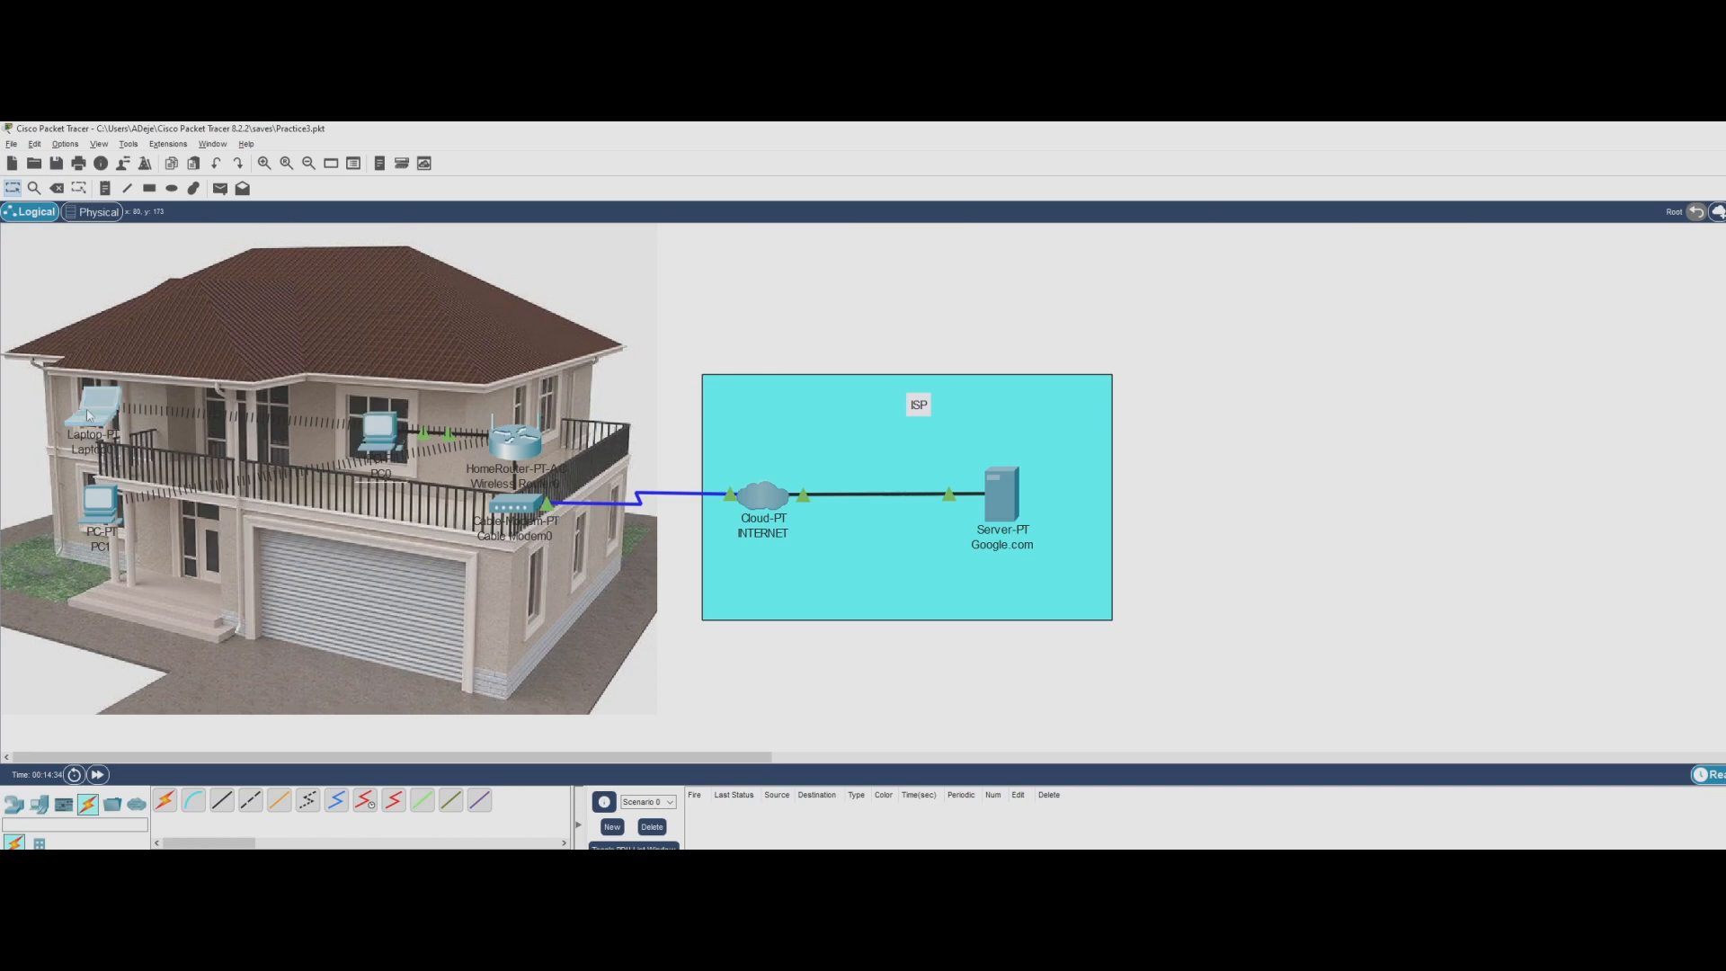
{"action": "left_click_drag", "start_coordinate": [843, 295], "coordinate": [1200, 254]}
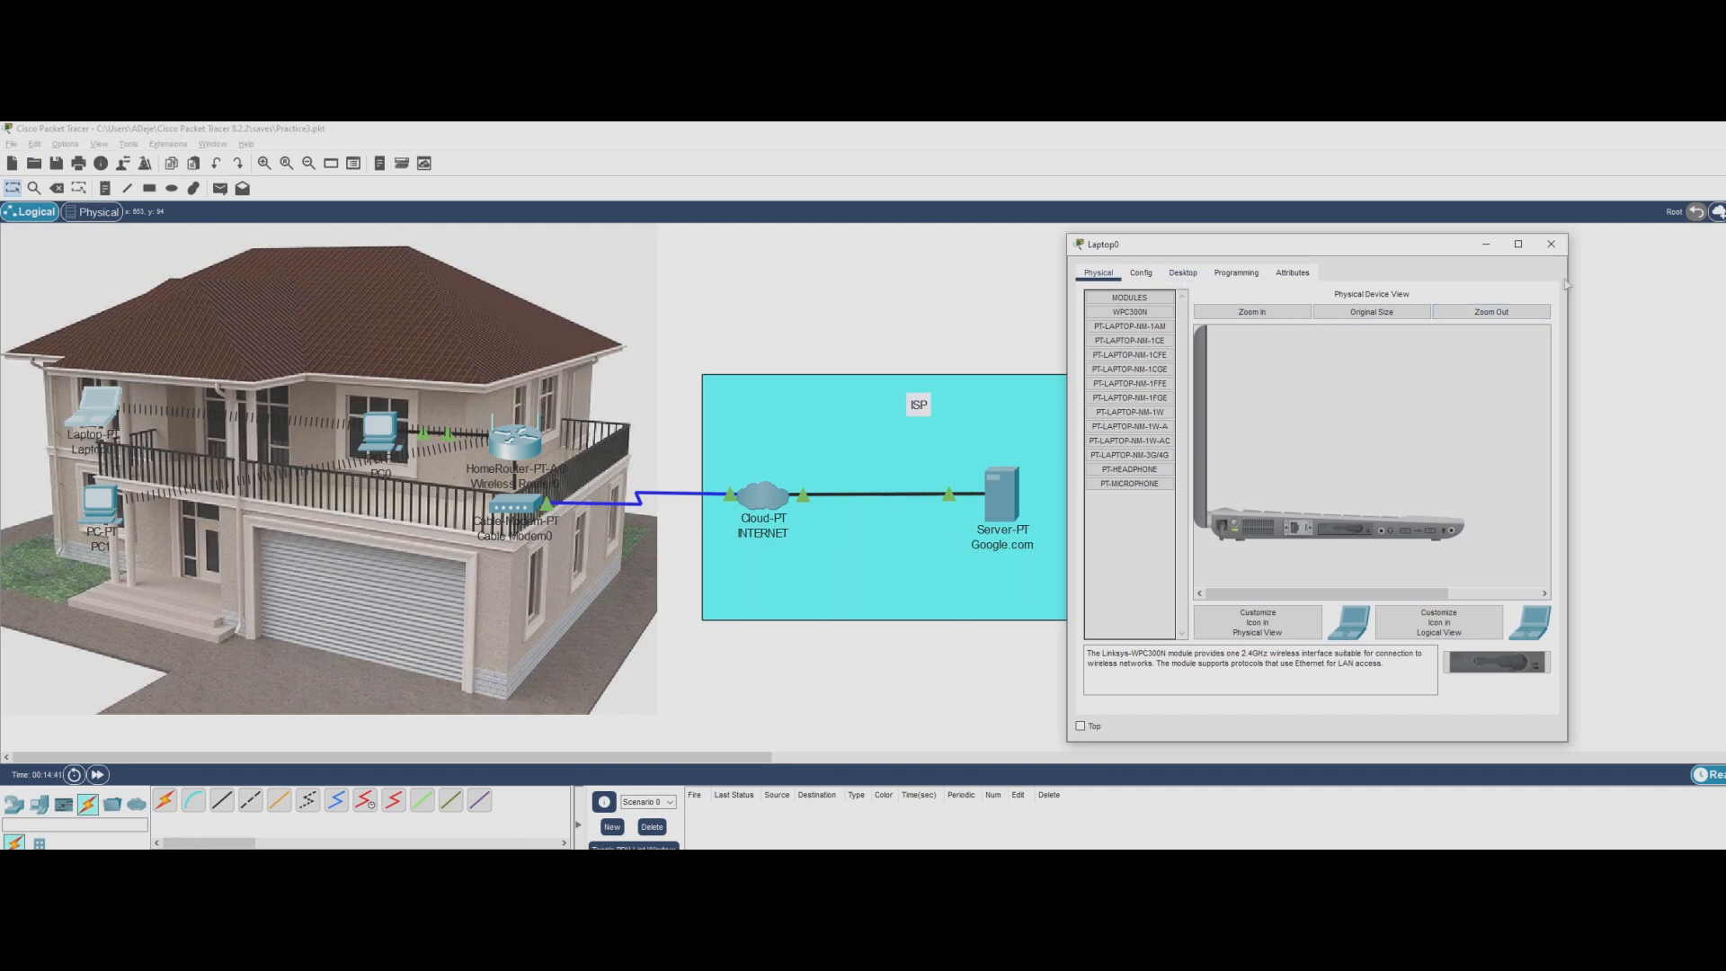
{"action": "left_click", "coordinate": [1186, 275]}
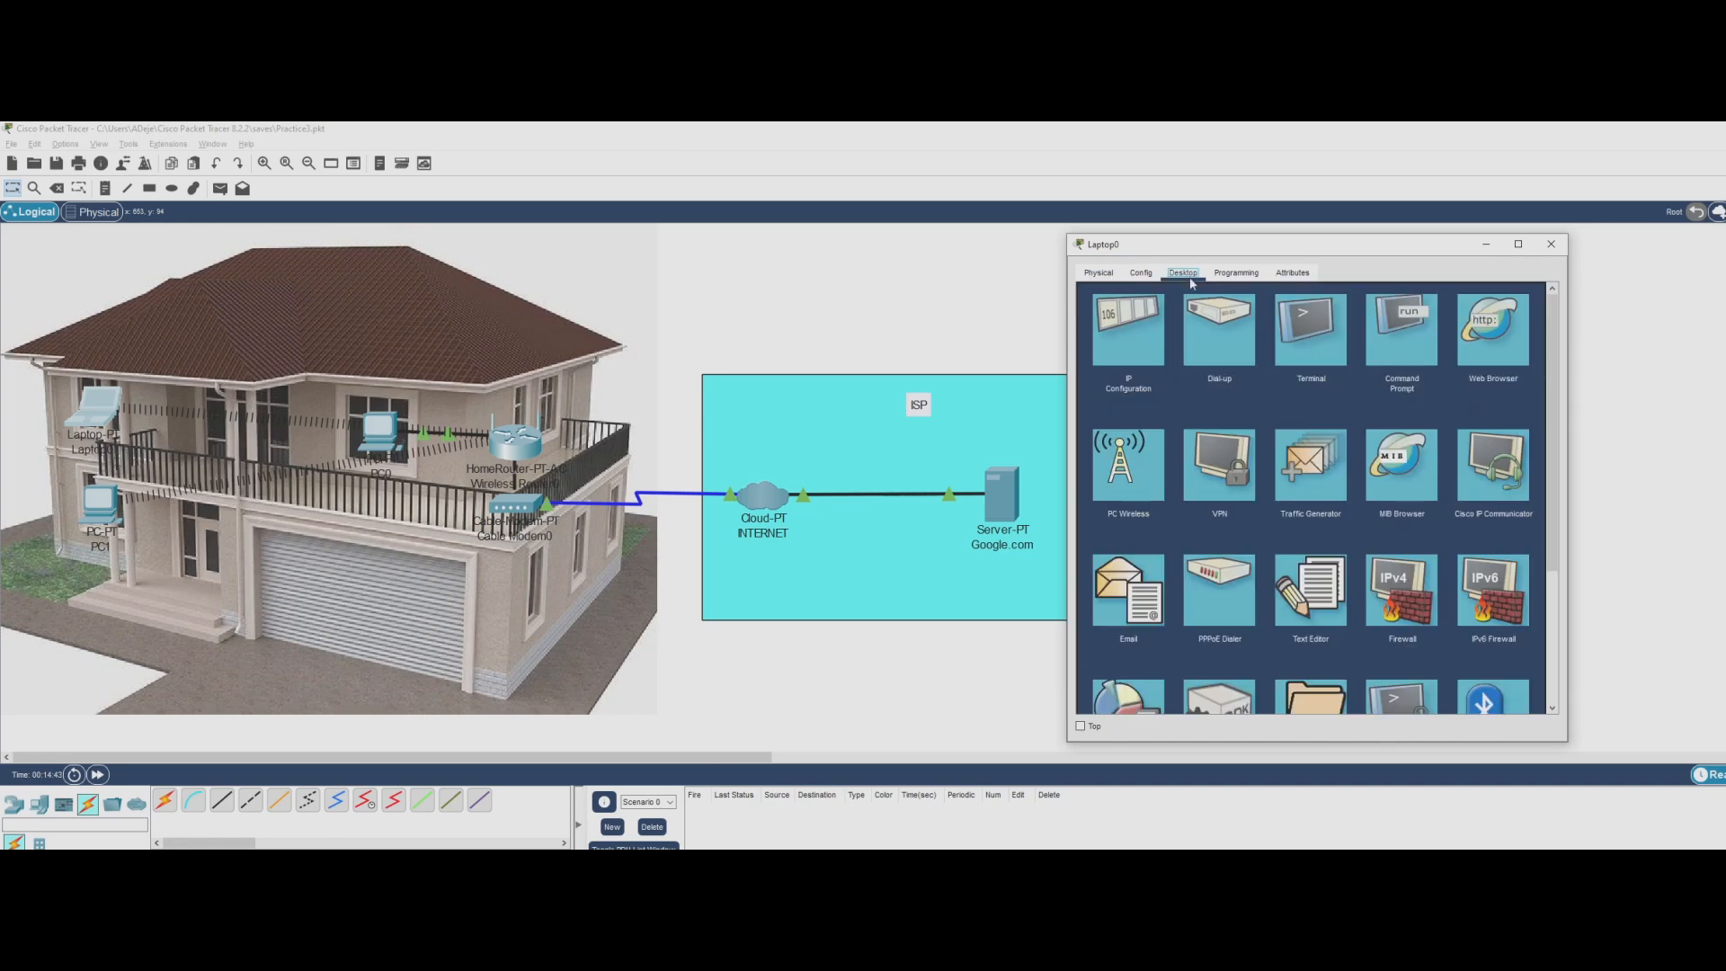
{"action": "left_click", "coordinate": [1130, 504]}
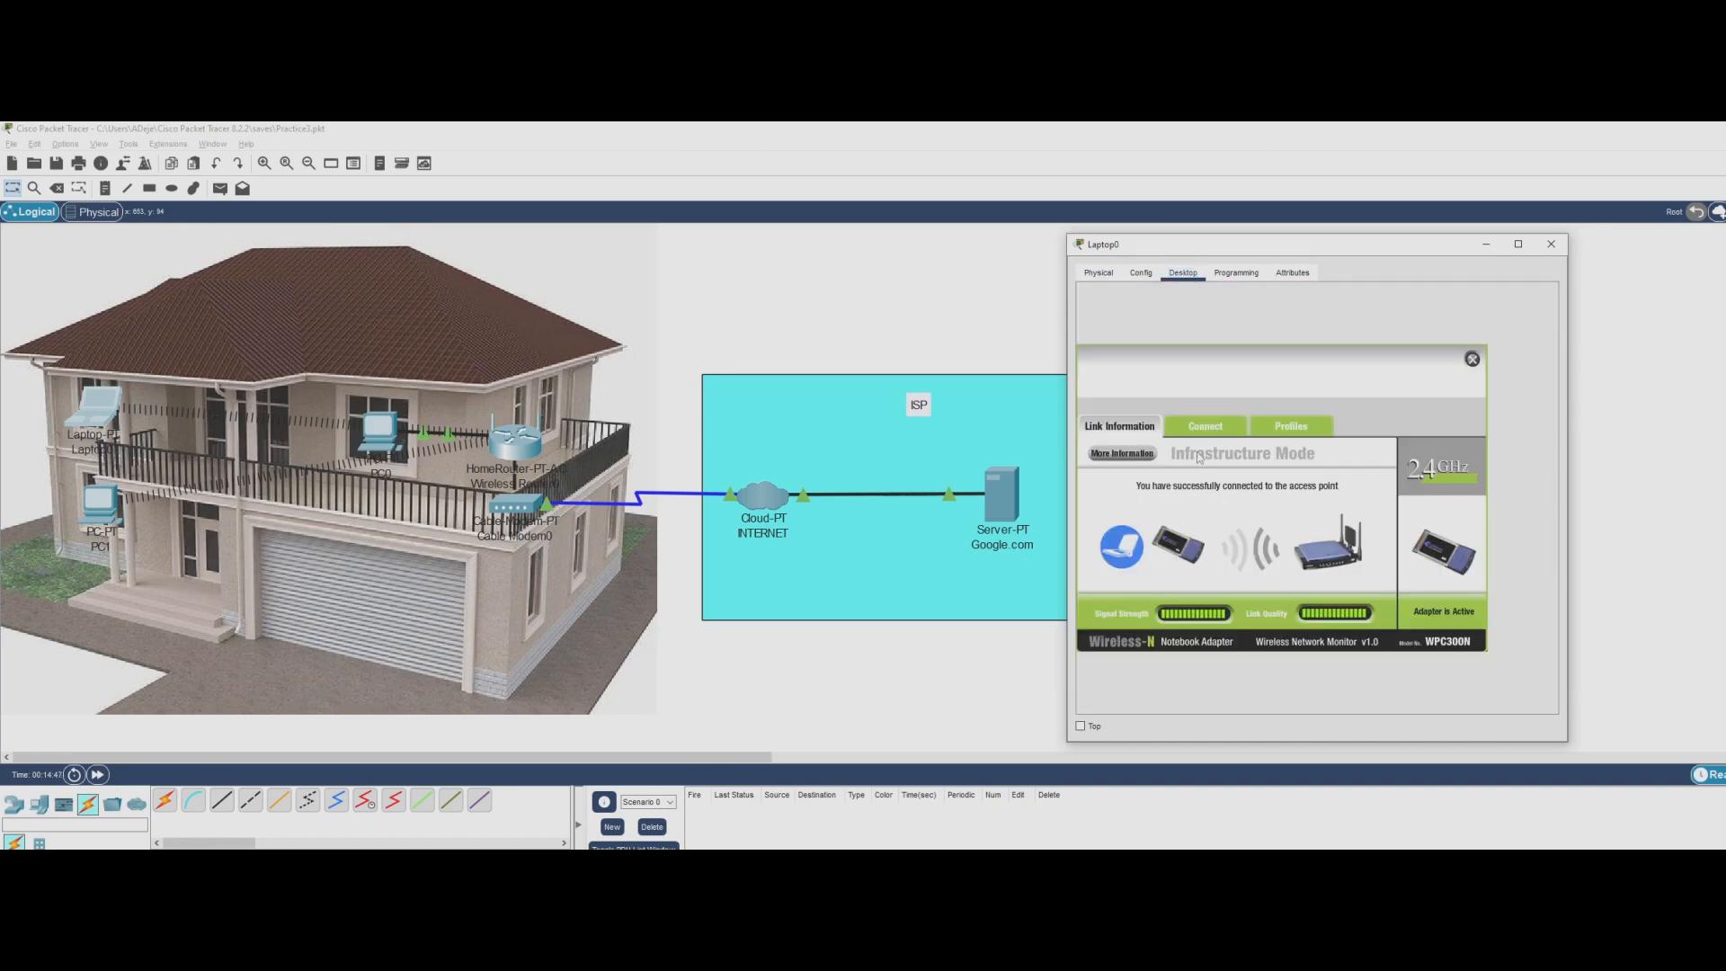
{"action": "left_click", "coordinate": [1207, 428]}
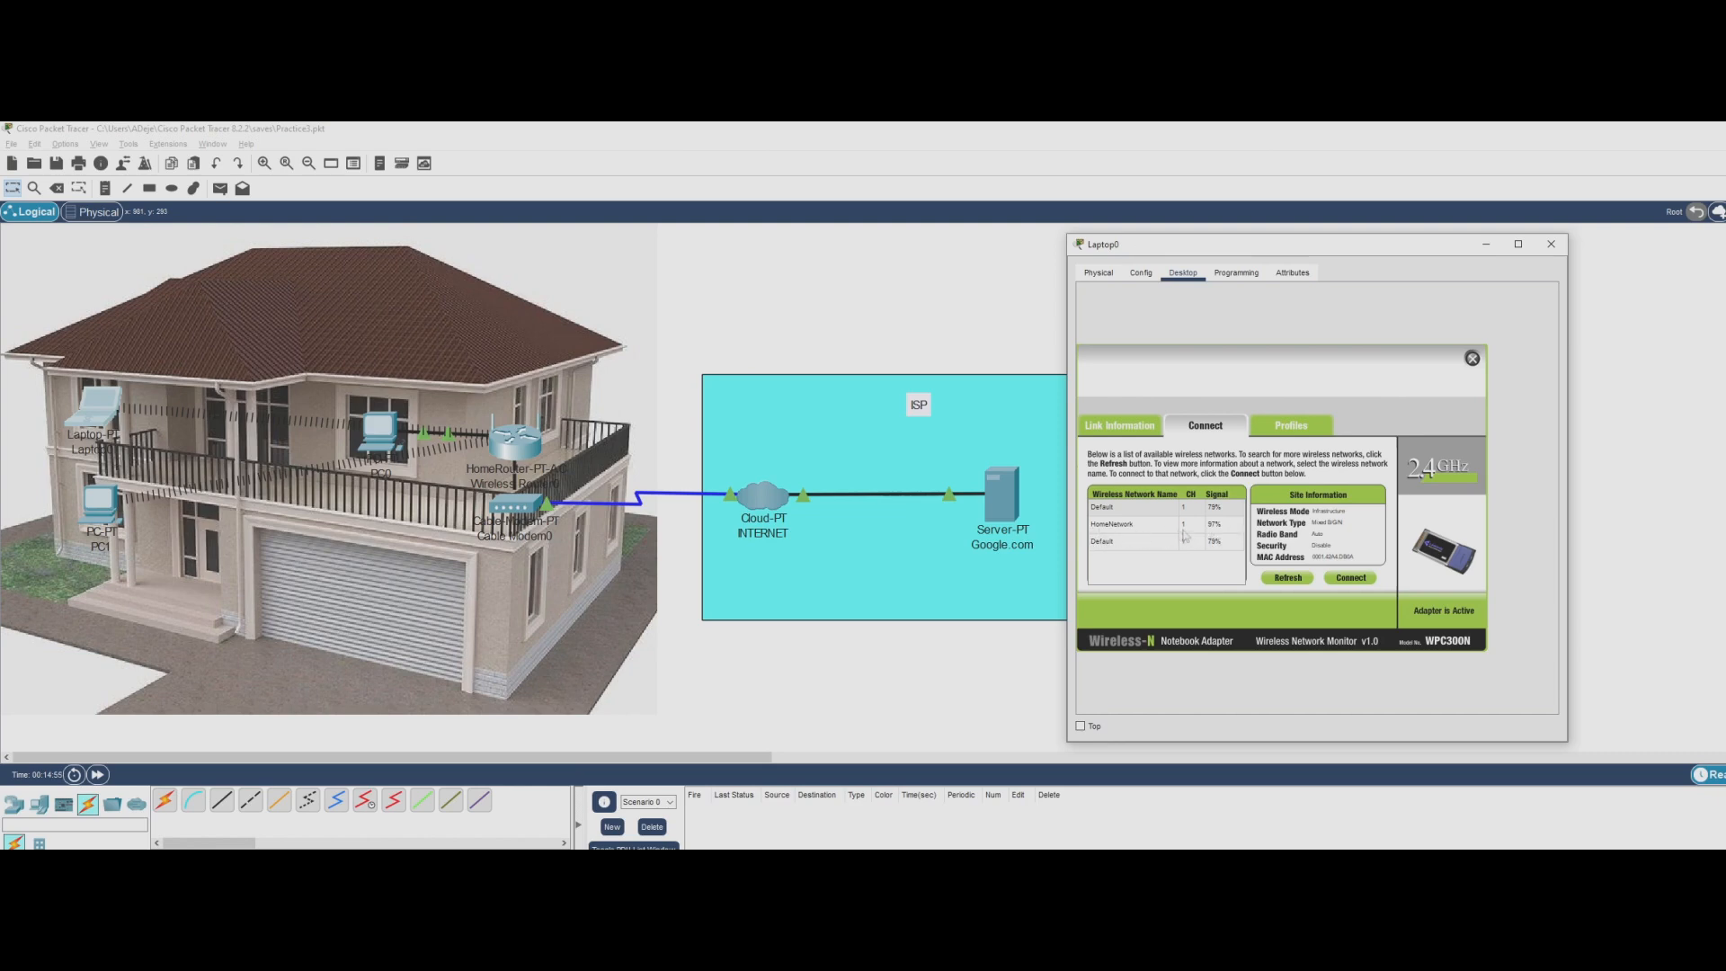
{"action": "left_click", "coordinate": [1139, 527]}
{"action": "left_click", "coordinate": [1352, 580]}
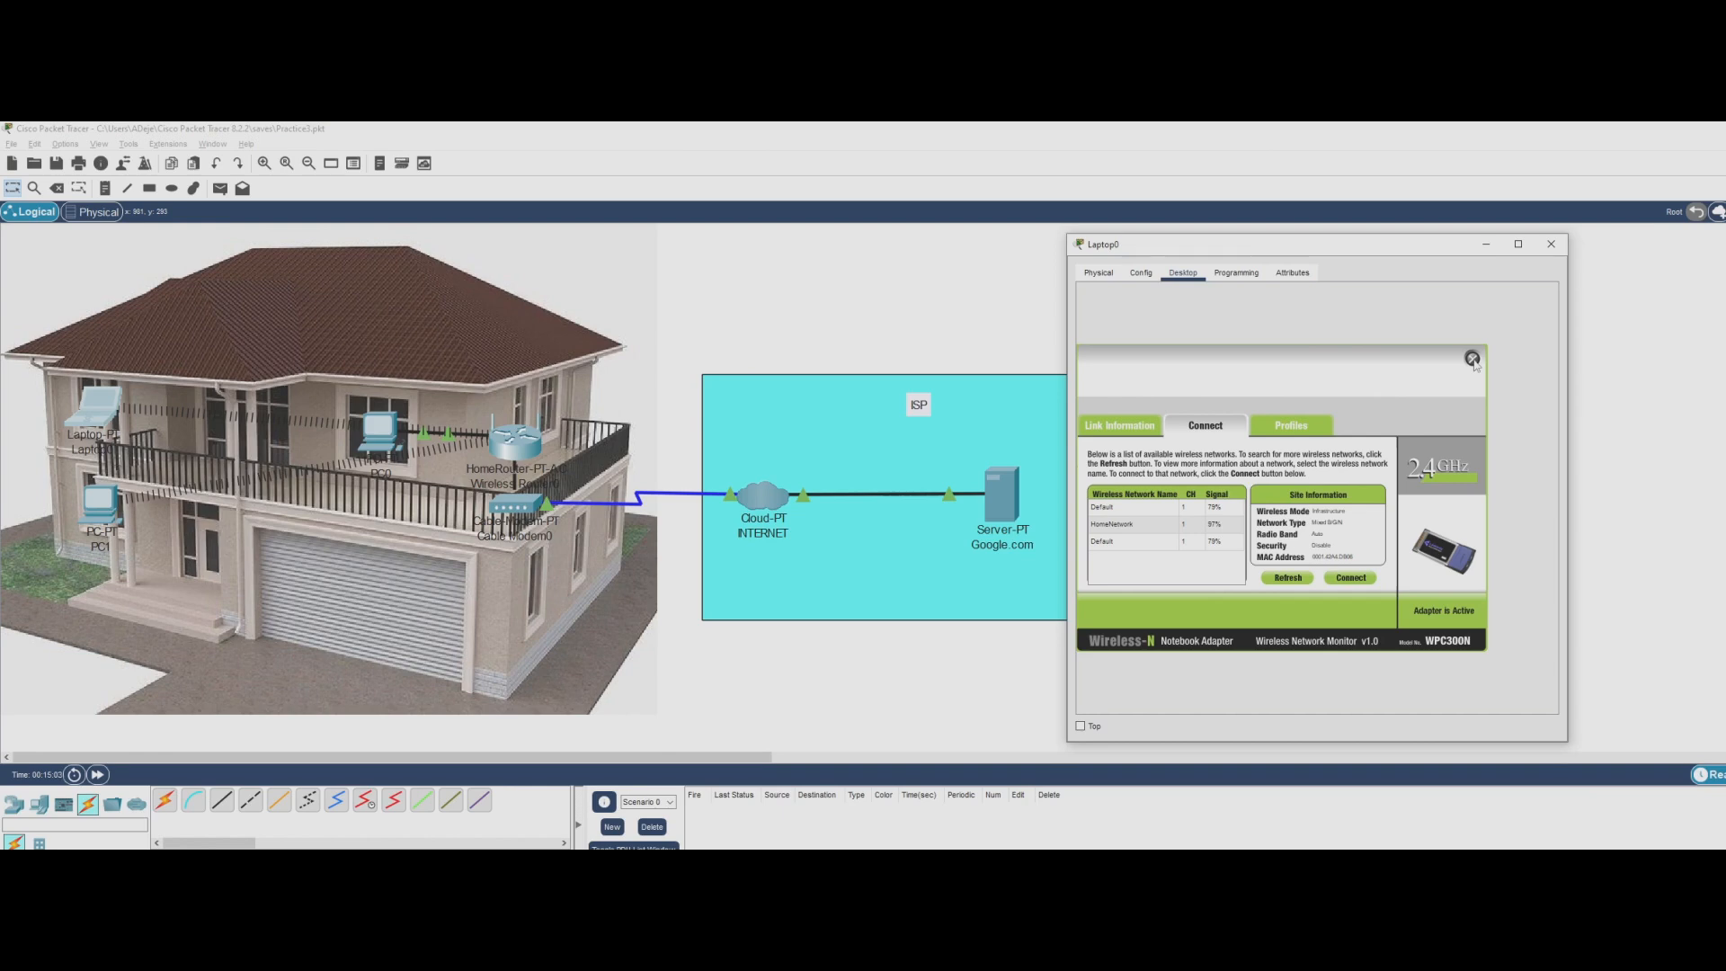
{"action": "left_click", "coordinate": [1472, 359]}
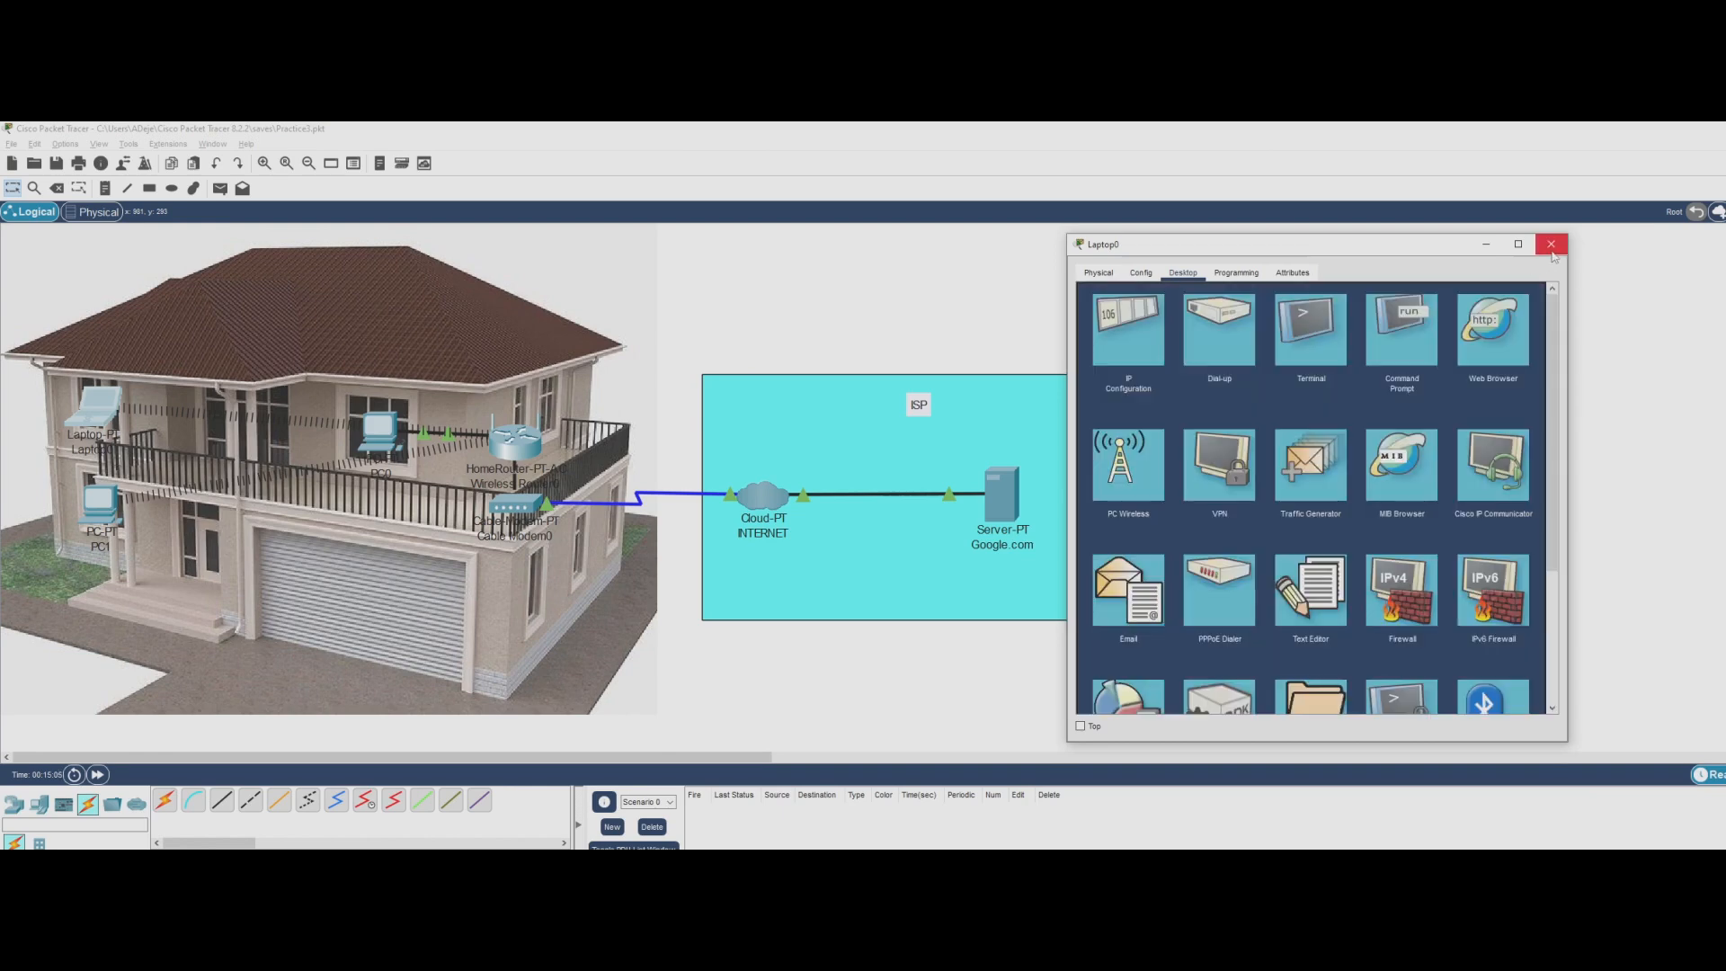
{"action": "left_click", "coordinate": [1551, 245]}
Connect PC1 to the HomeNetwork wireless network through its PC Wireless utility
{"action": "left_click", "coordinate": [103, 512]}
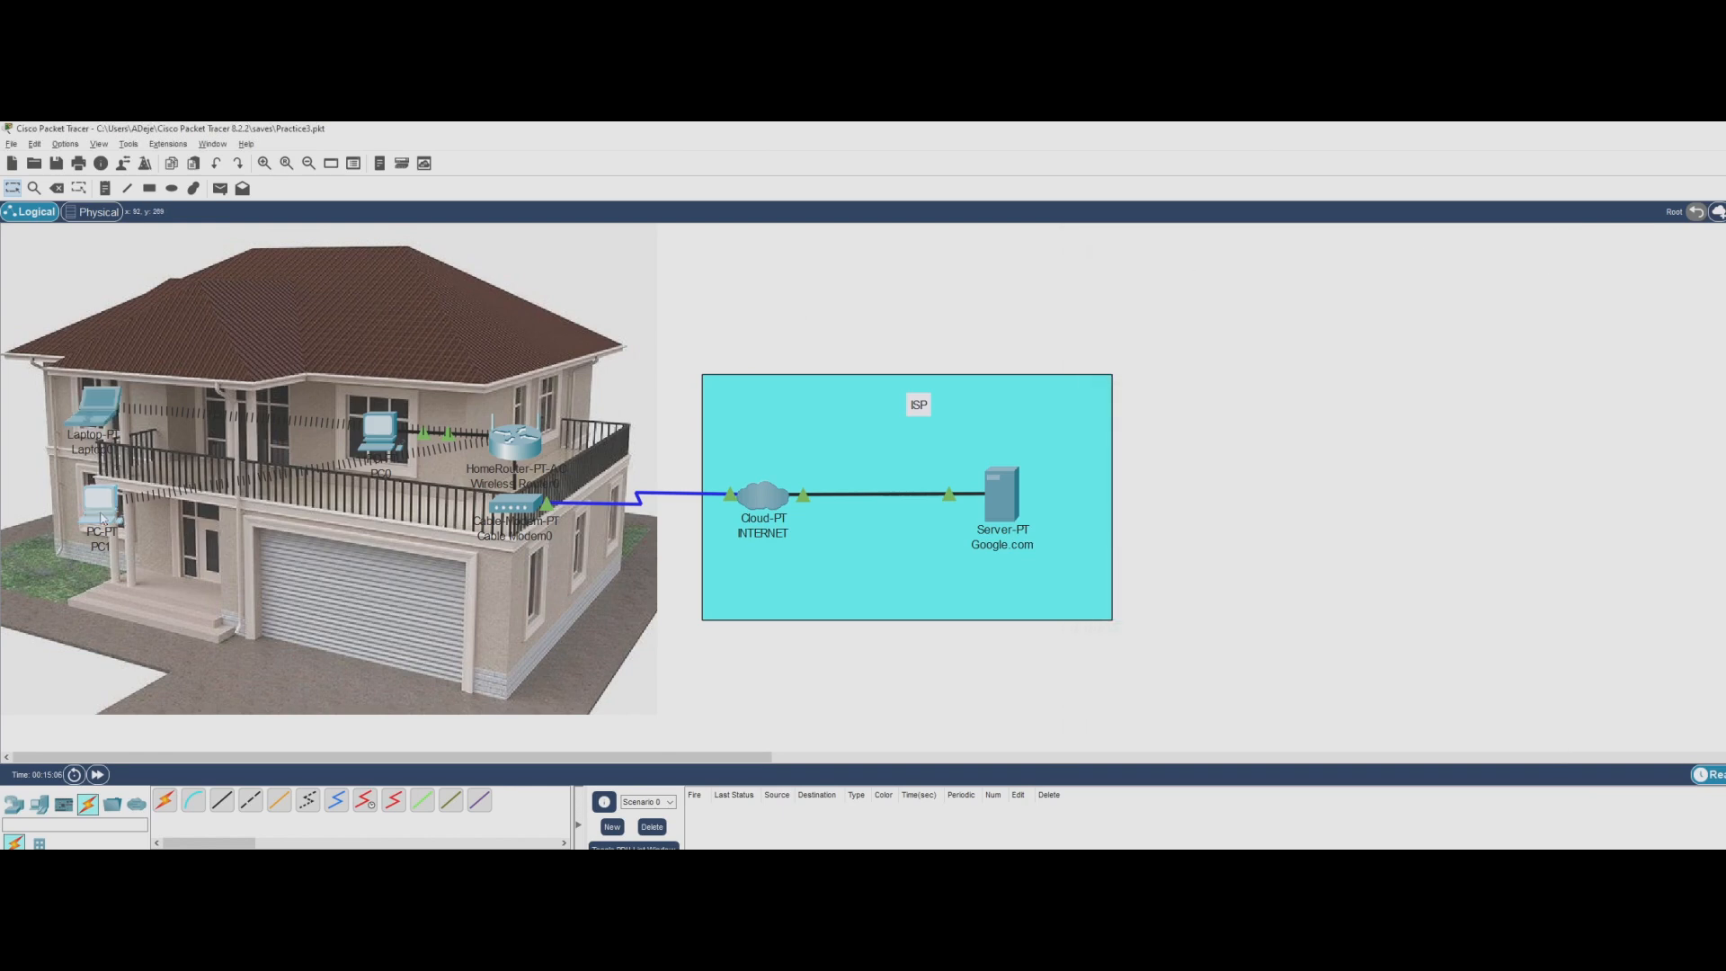
{"action": "left_click_drag", "start_coordinate": [884, 289], "coordinate": [1250, 256]}
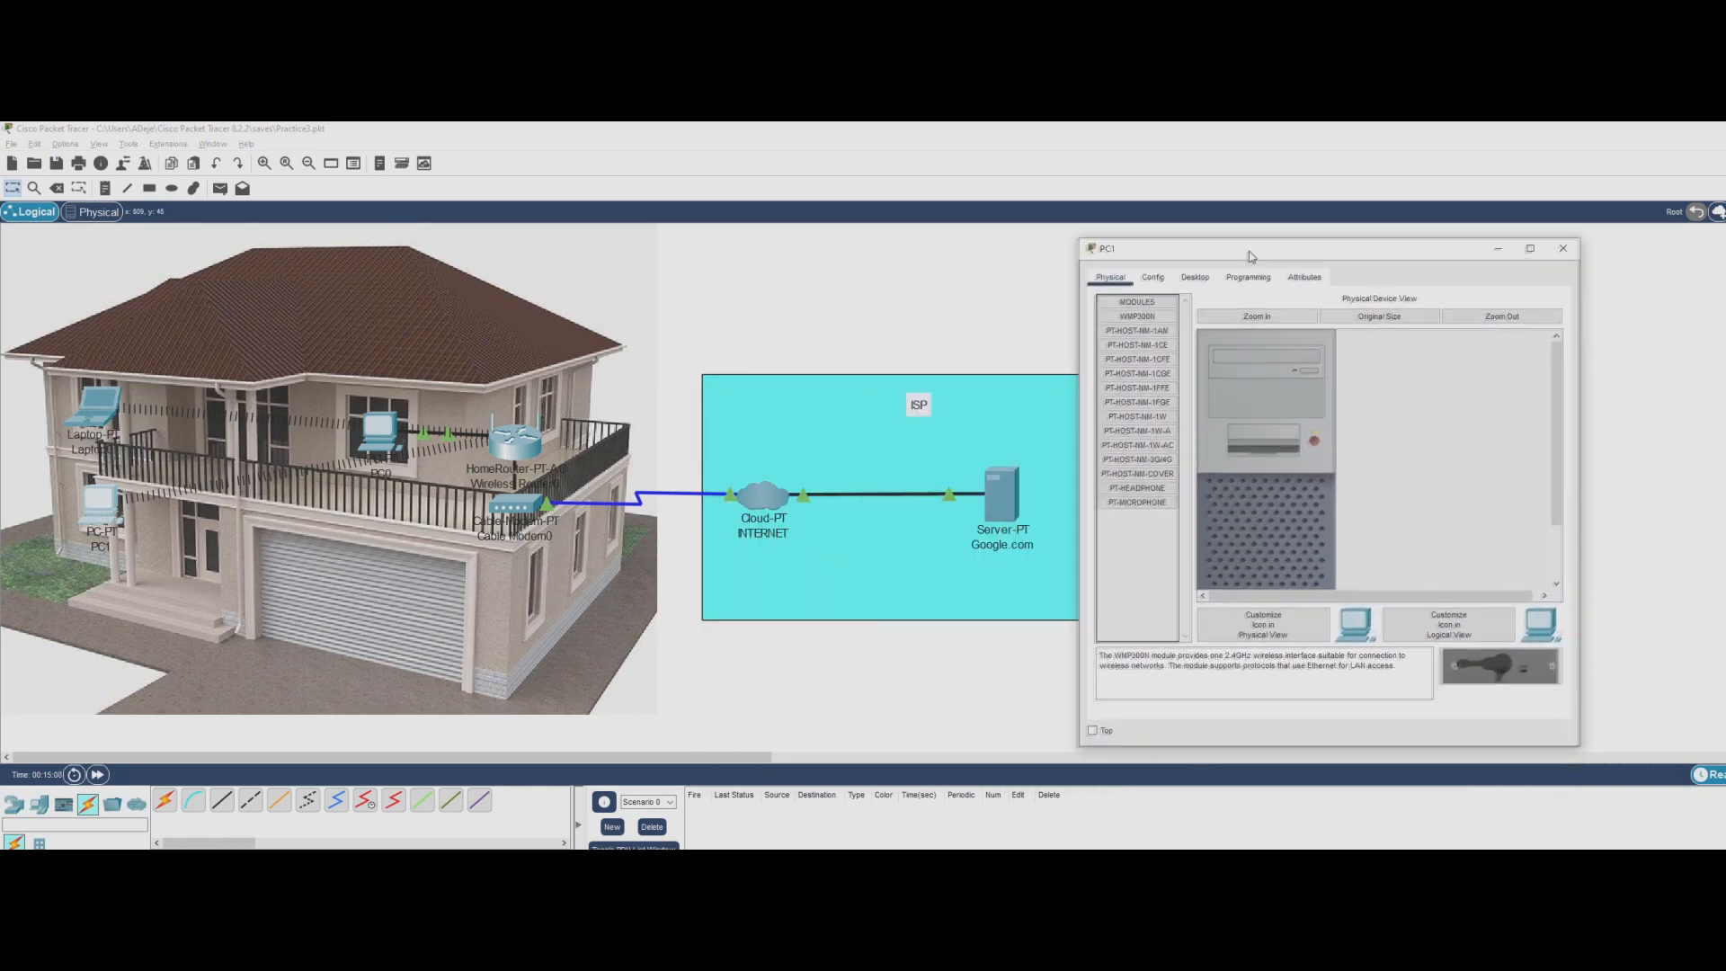
{"action": "left_click", "coordinate": [1194, 276]}
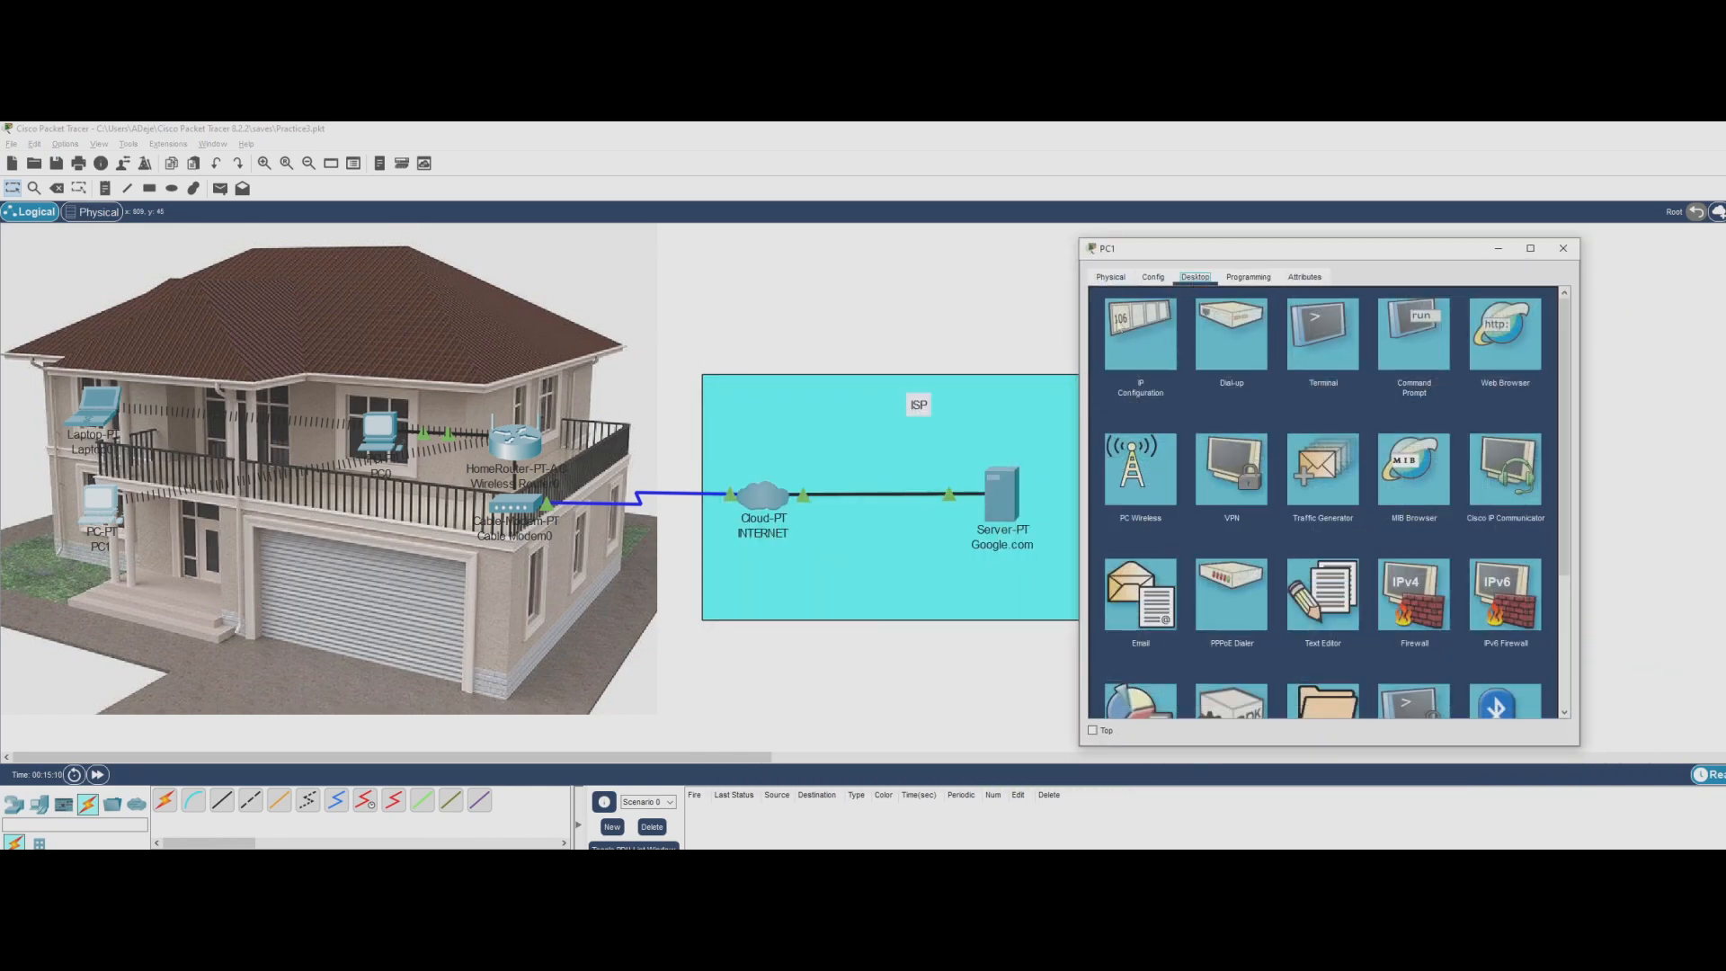
{"action": "left_click", "coordinate": [1147, 506]}
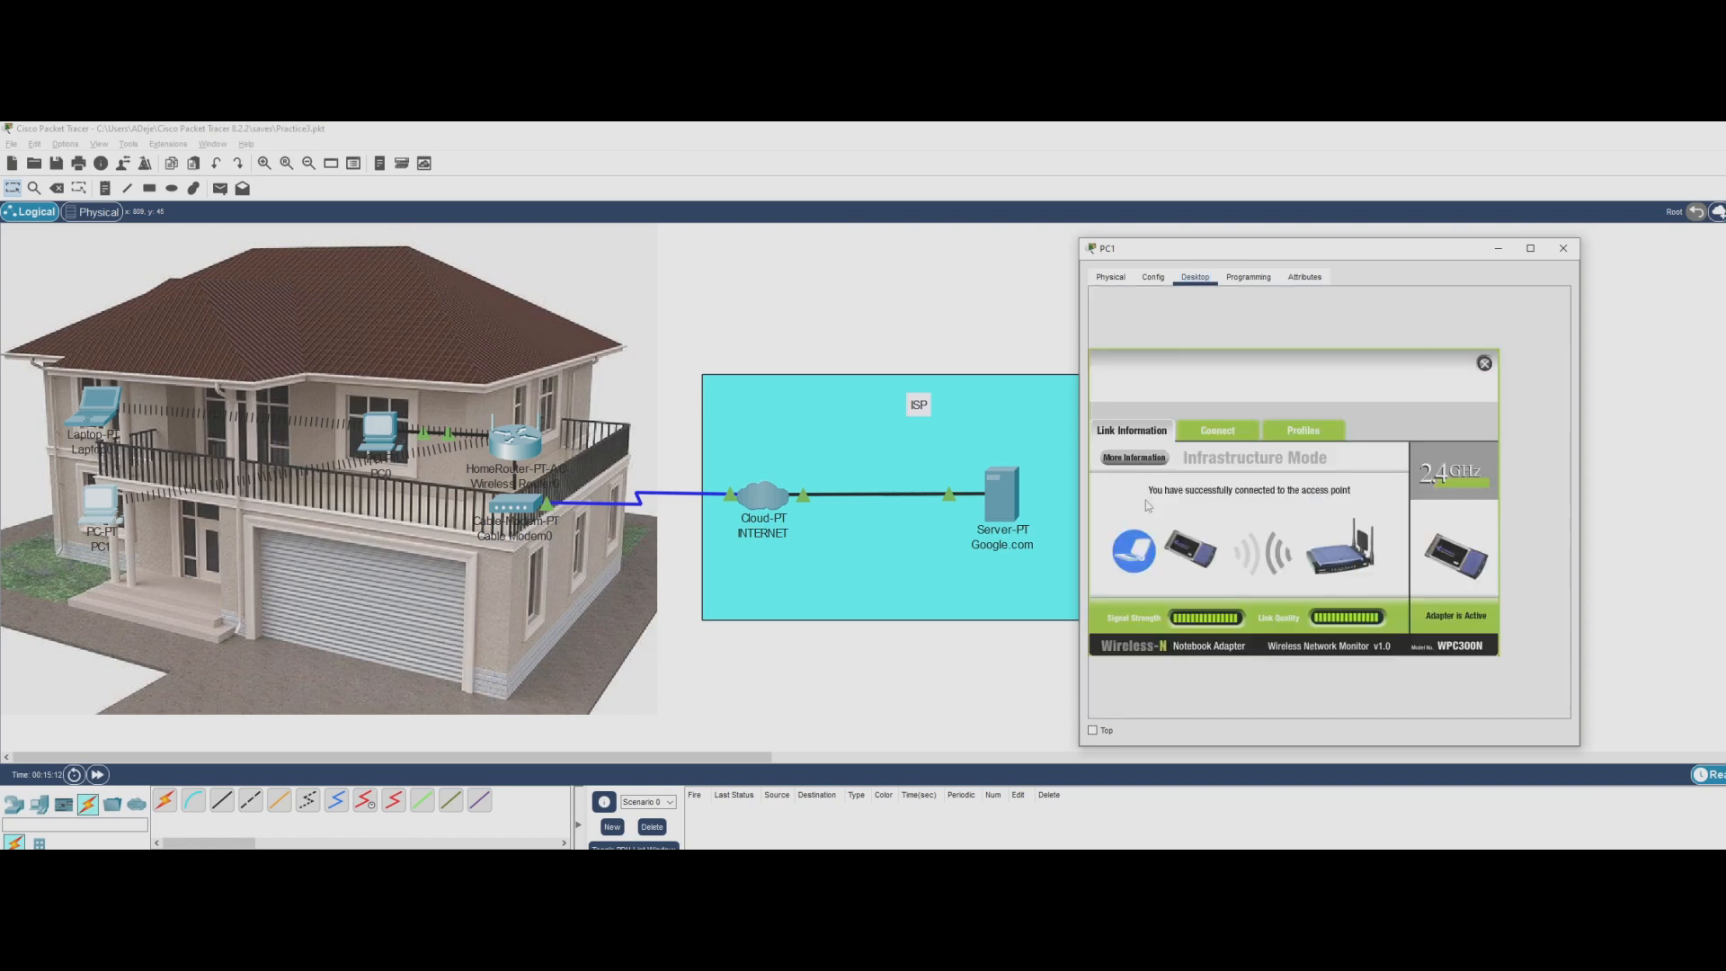
{"action": "left_click", "coordinate": [1214, 433]}
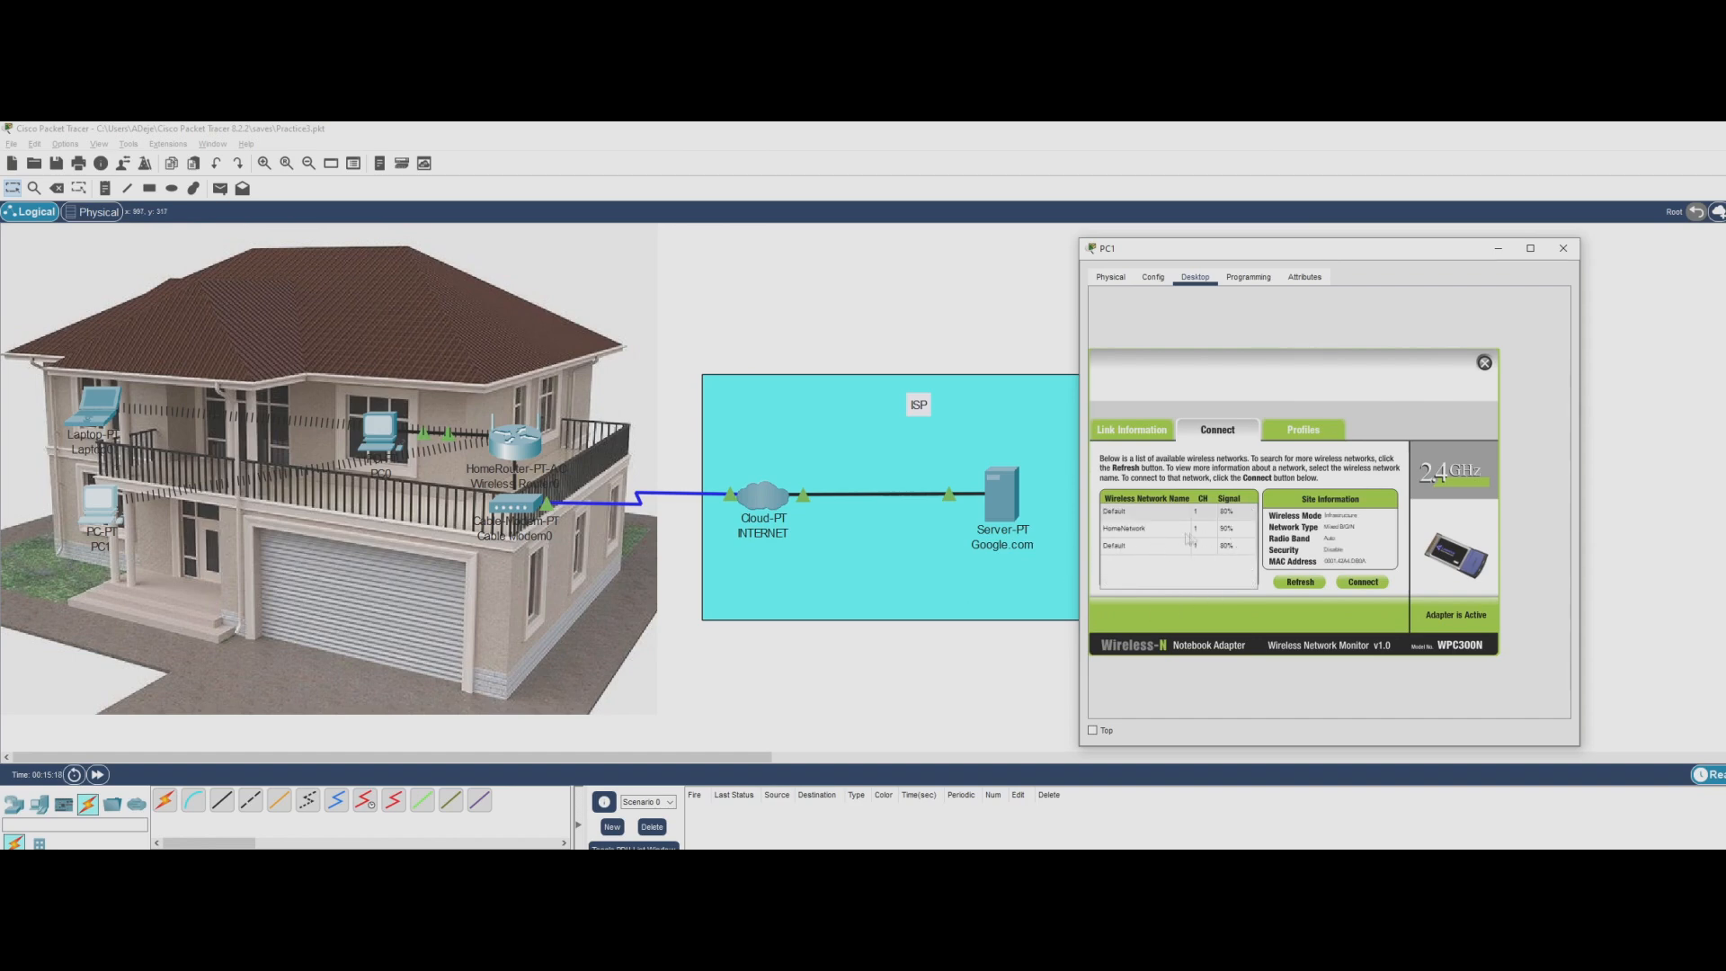
{"action": "left_click", "coordinate": [1139, 530]}
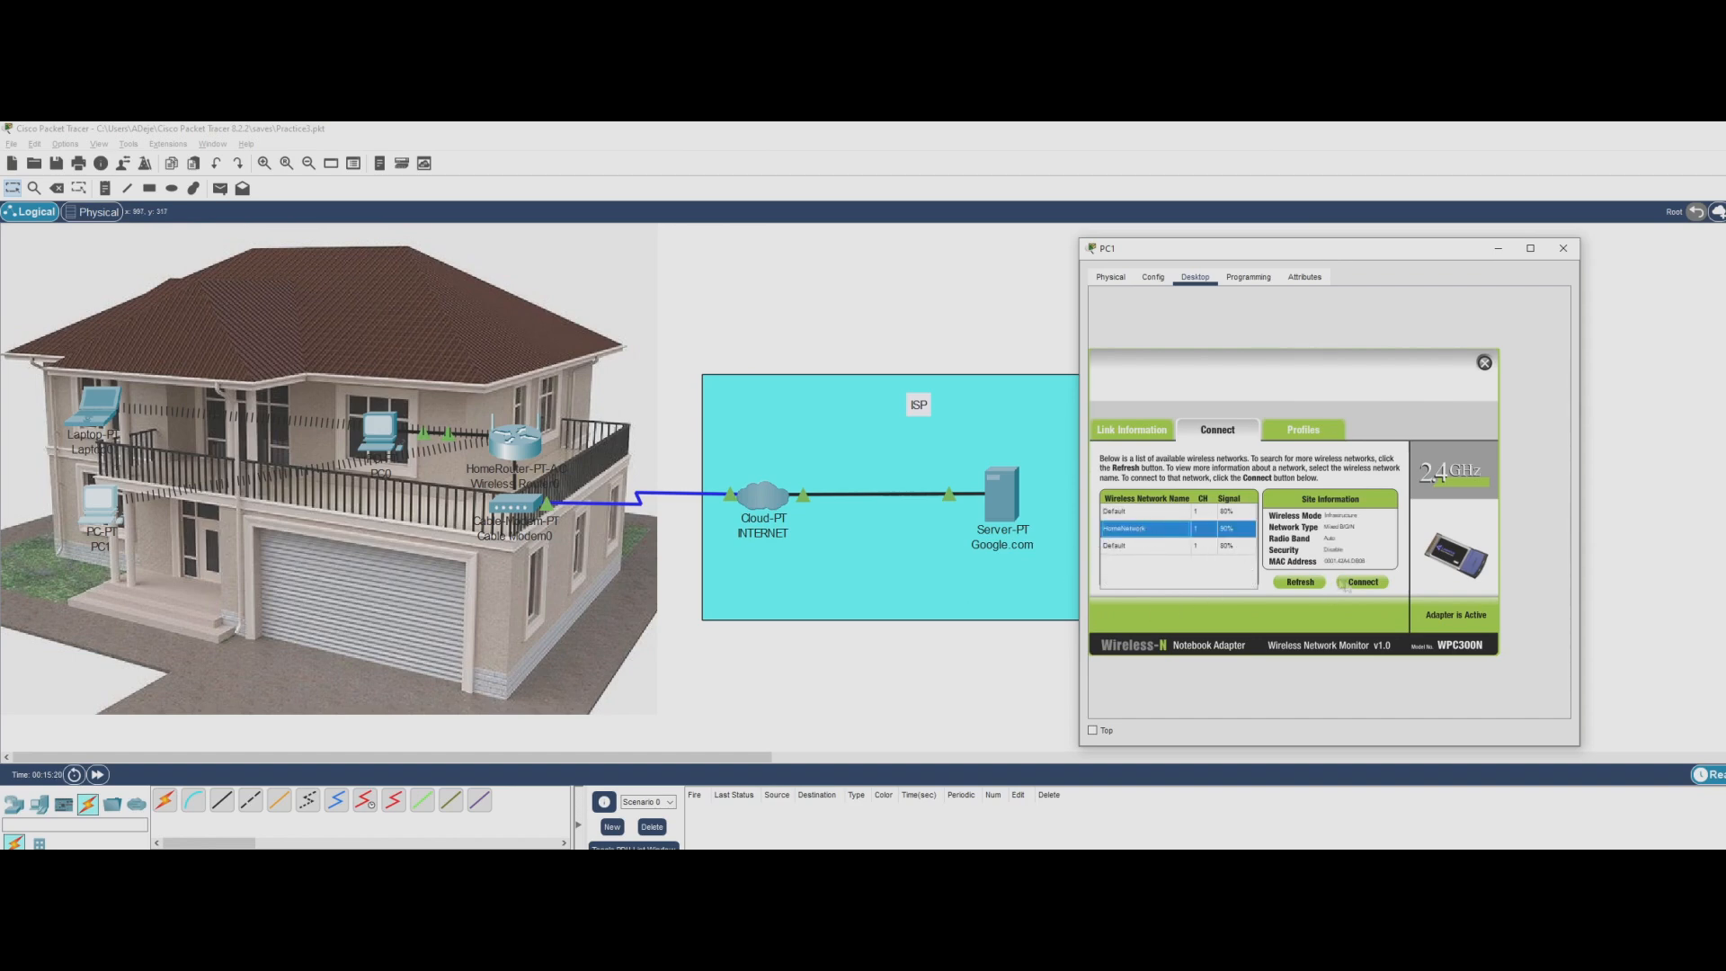
{"action": "left_click", "coordinate": [1362, 583]}
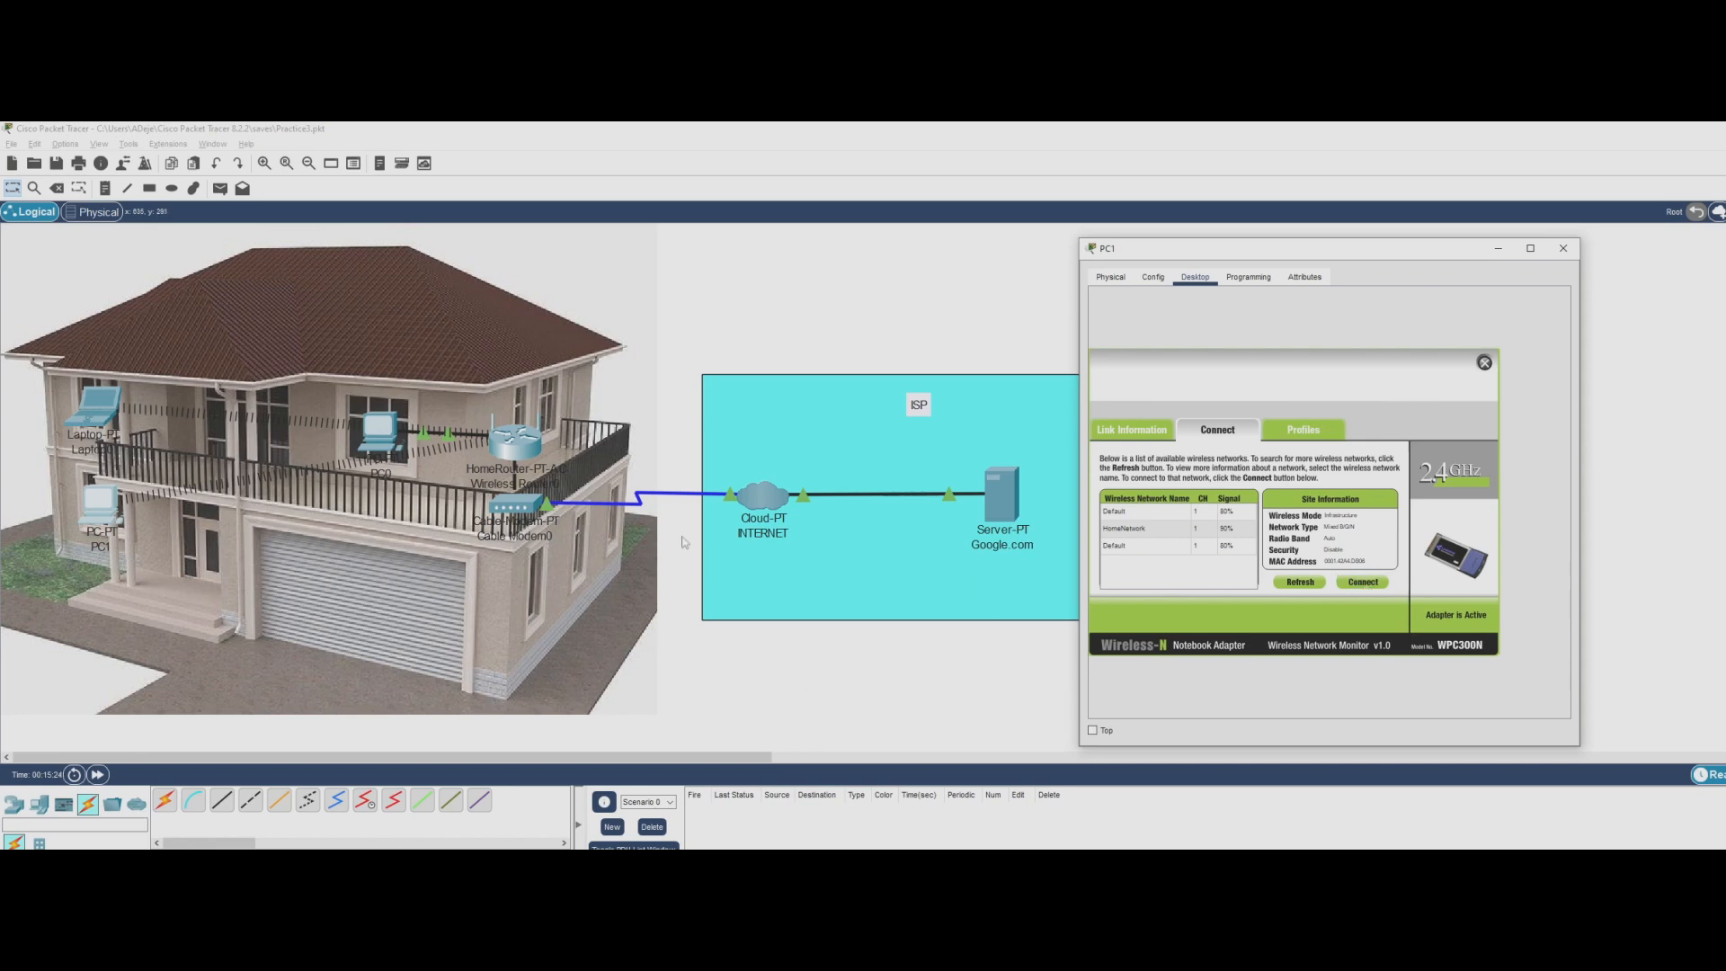
{"action": "left_click", "coordinate": [744, 653]}
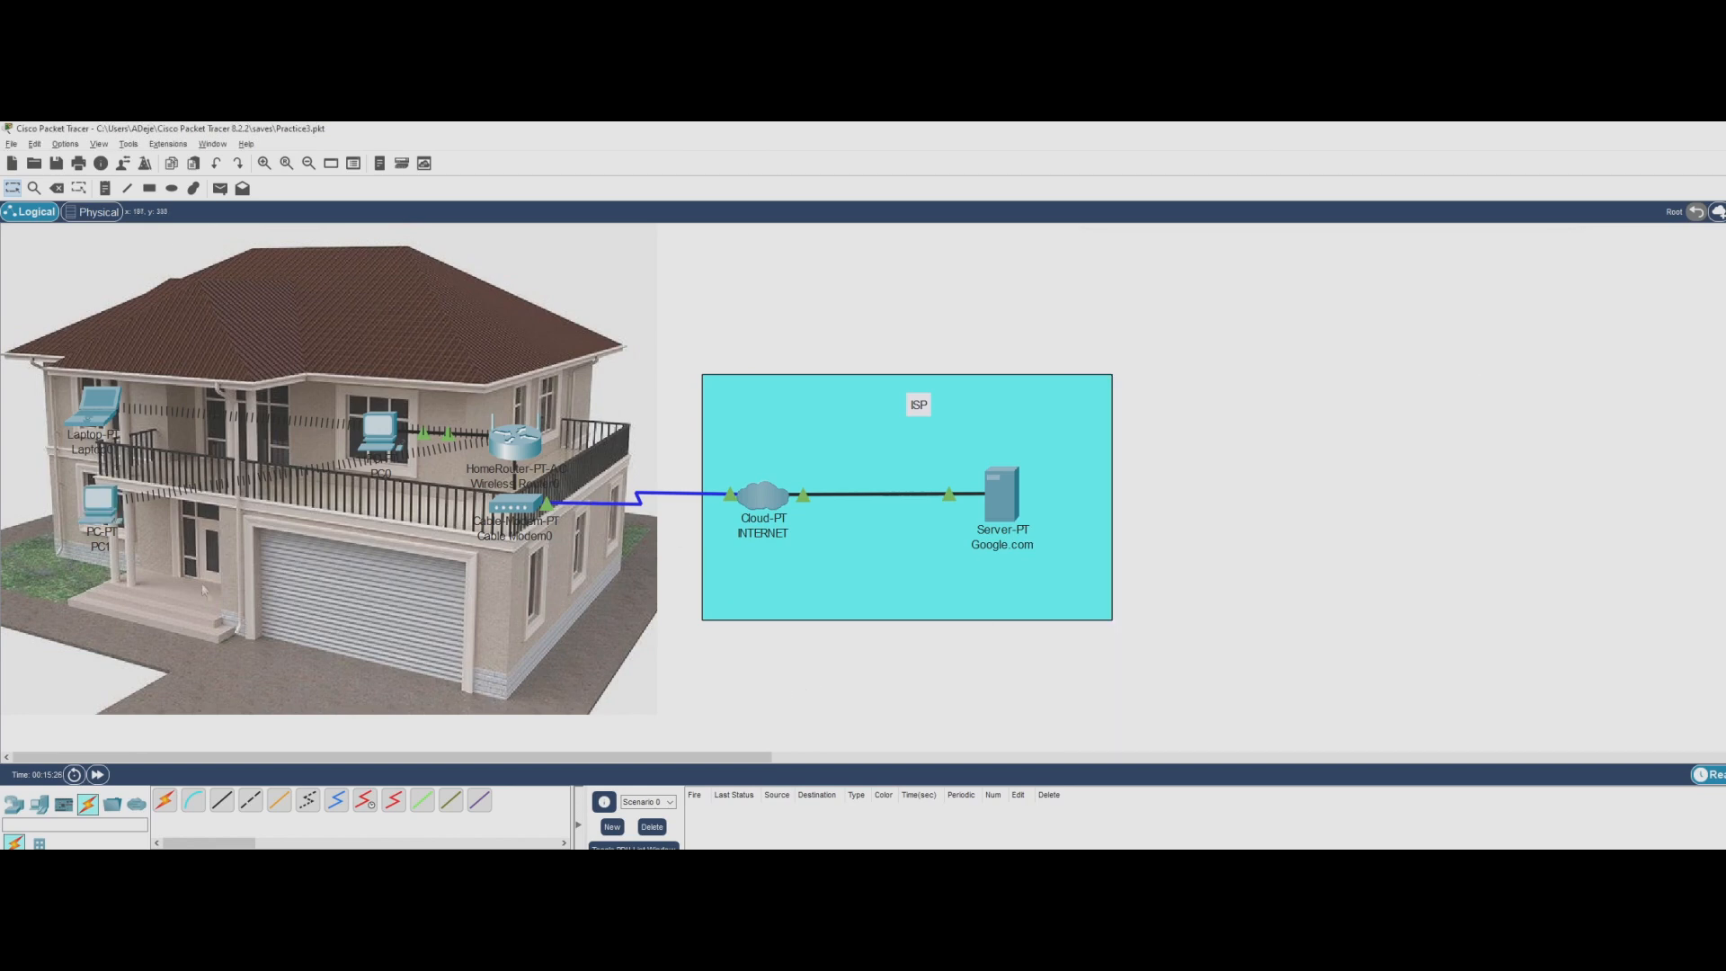
Run ipconfig /all in Laptop0's command prompt and check the wireless connection's IPv4 address and DNS server
{"action": "left_click", "coordinate": [99, 415]}
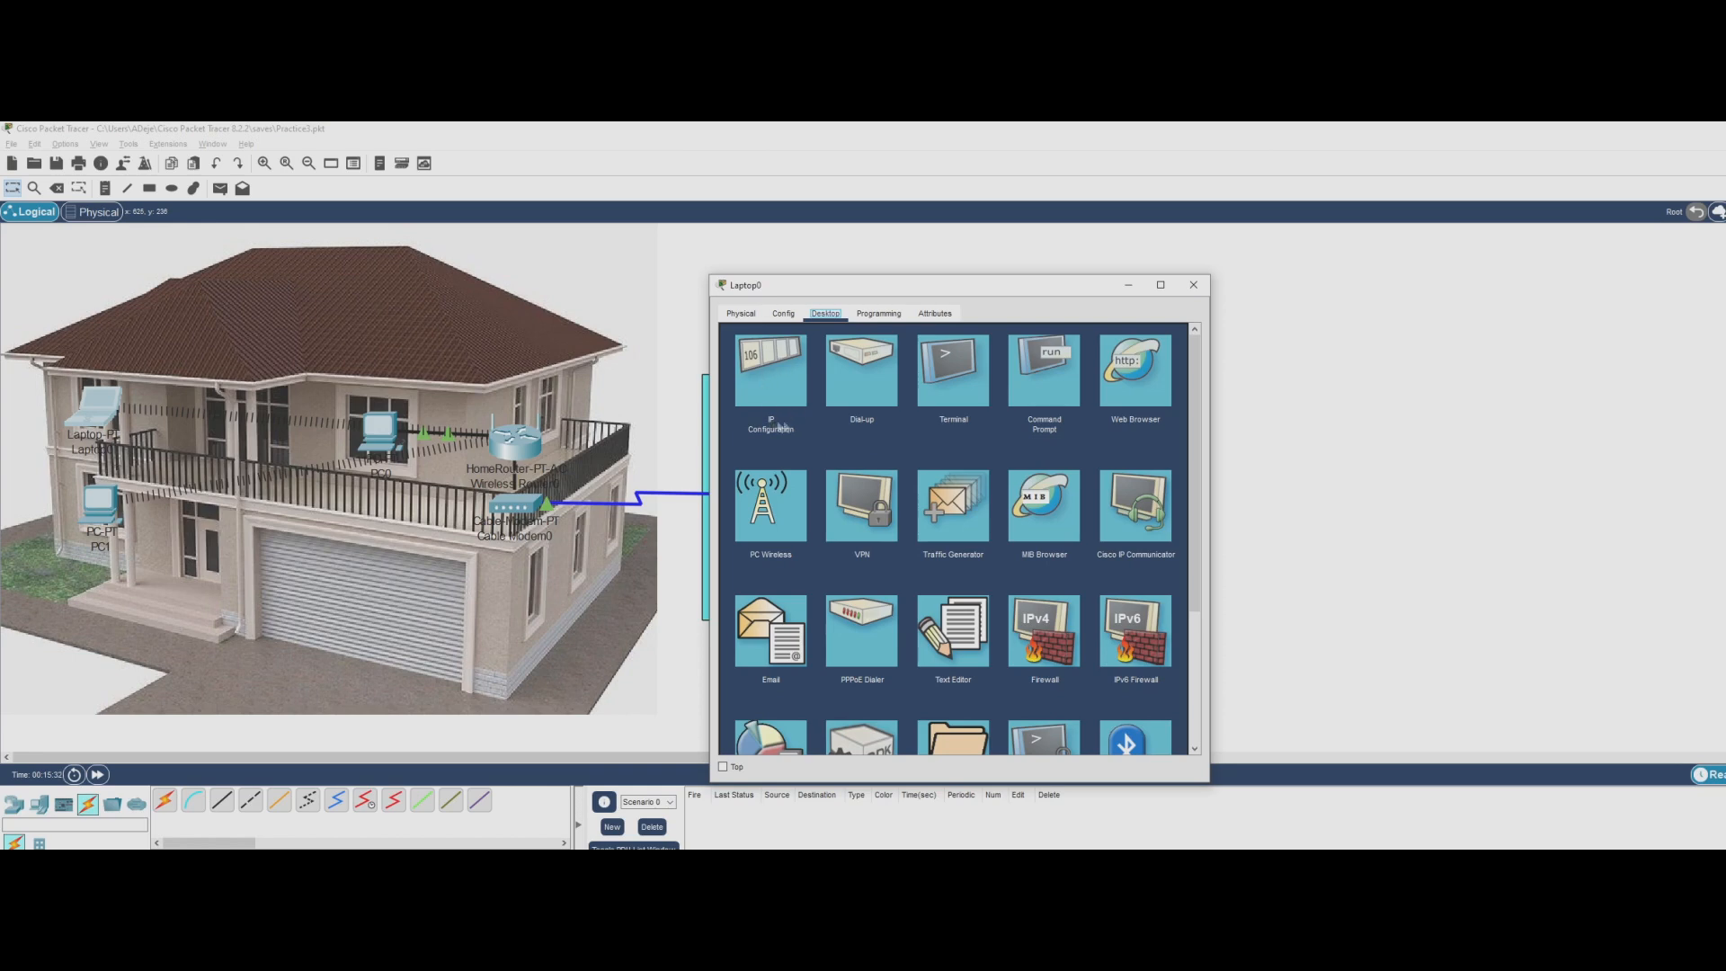
{"action": "left_click", "coordinate": [1044, 402]}
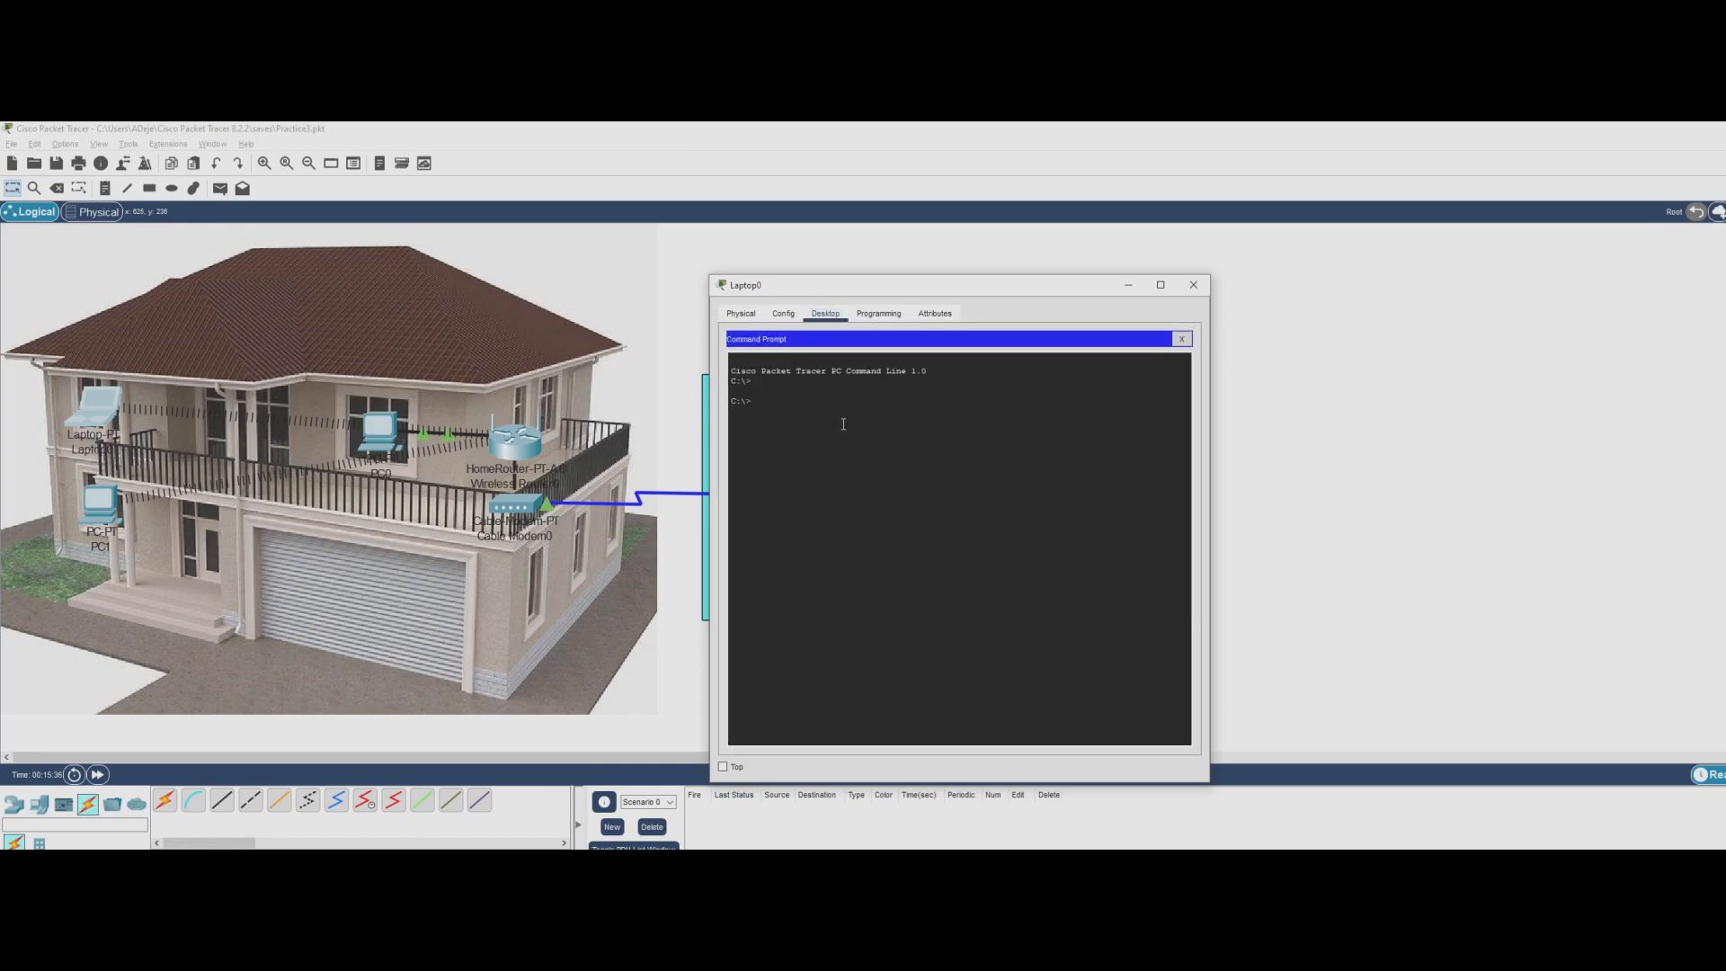
{"action": "left_click_drag", "start_coordinate": [839, 291], "coordinate": [1149, 254]}
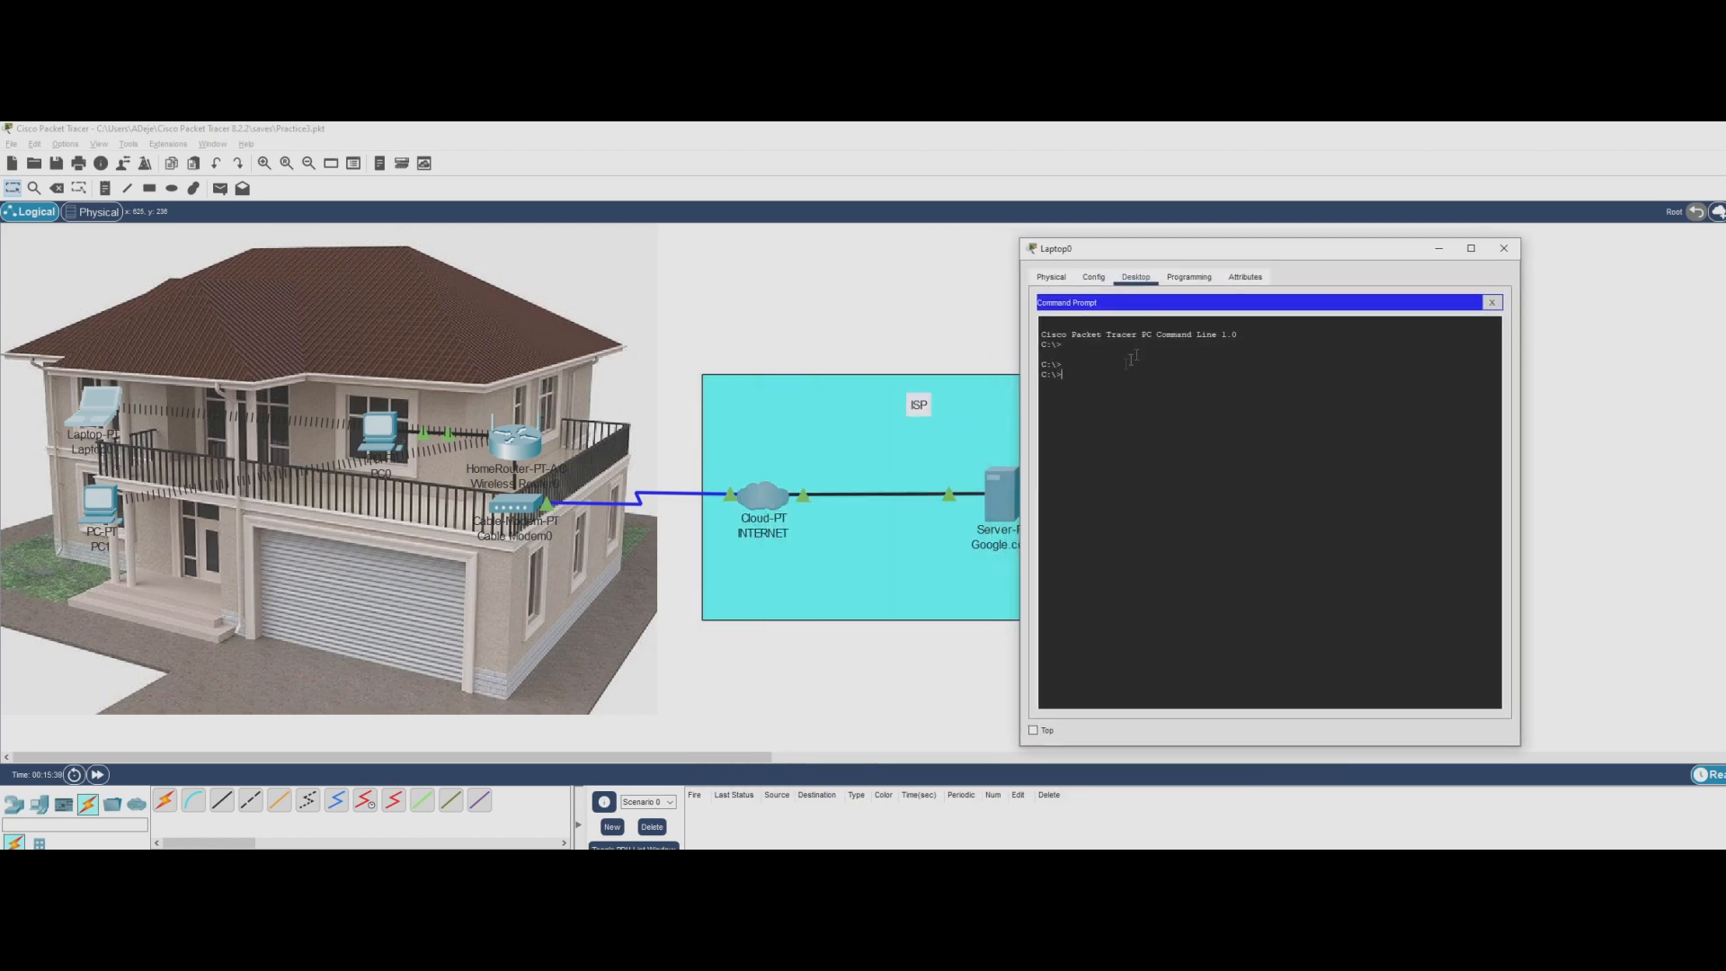
{"action": "type", "text": "ipconfig /all"}
{"action": "key", "text": "Return"}
{"action": "key", "text": "space"}
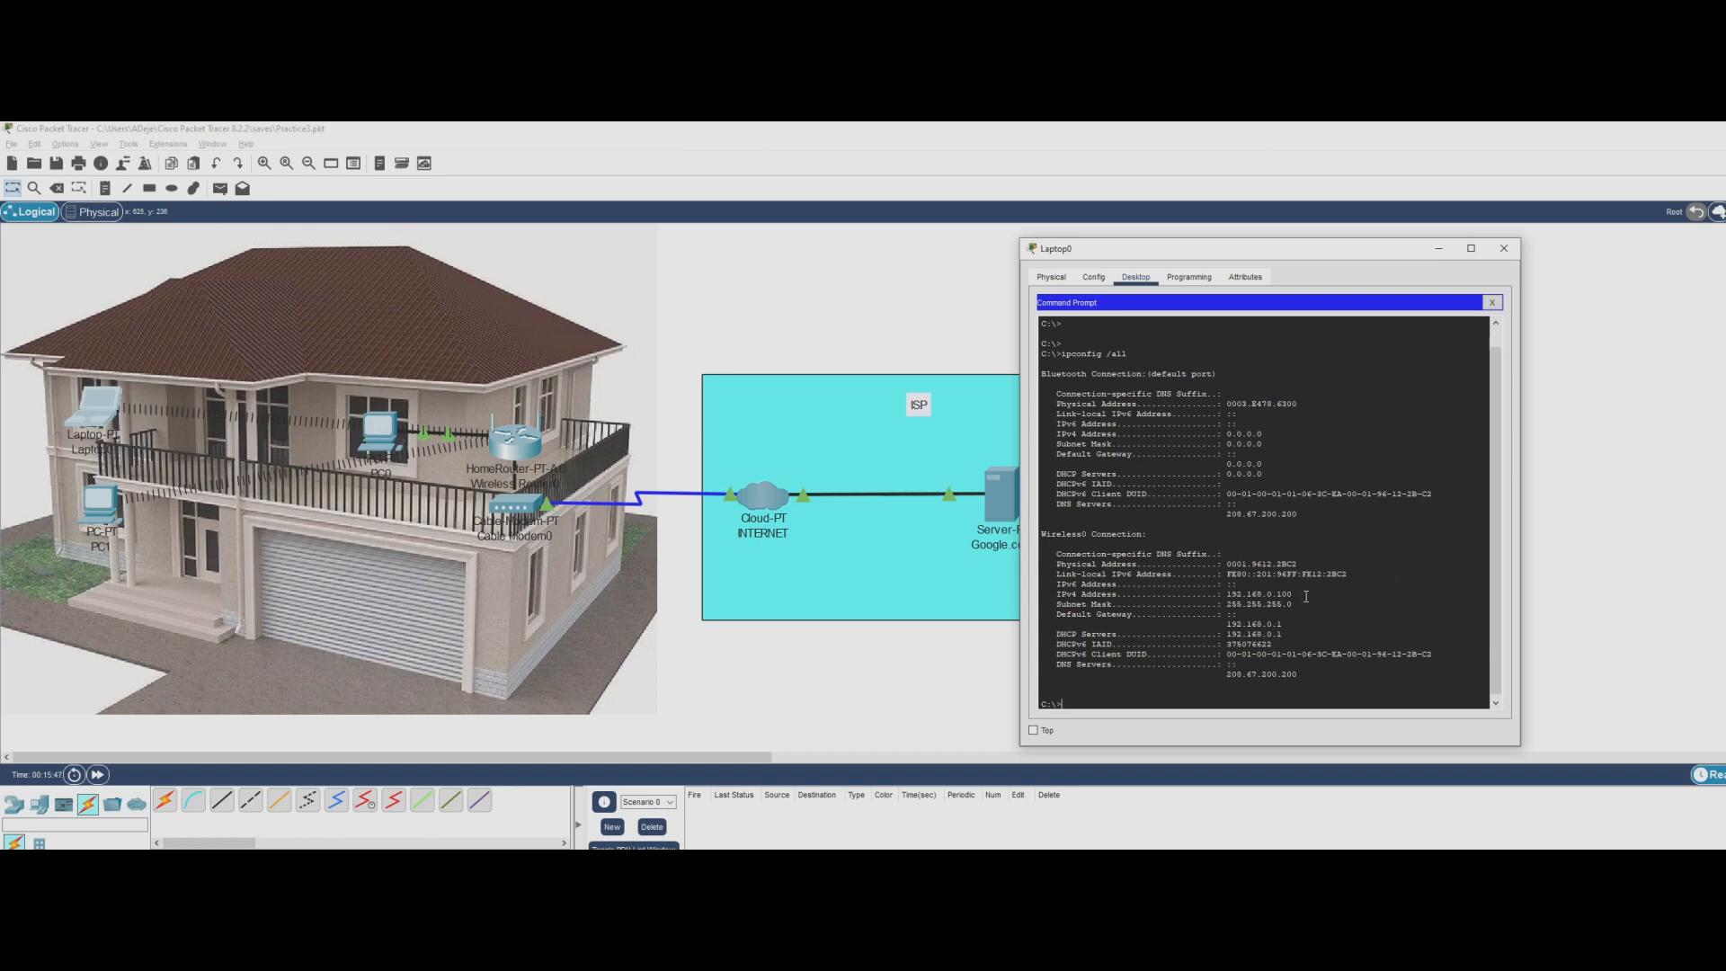
{"action": "left_click_drag", "start_coordinate": [1294, 594], "coordinate": [1058, 595]}
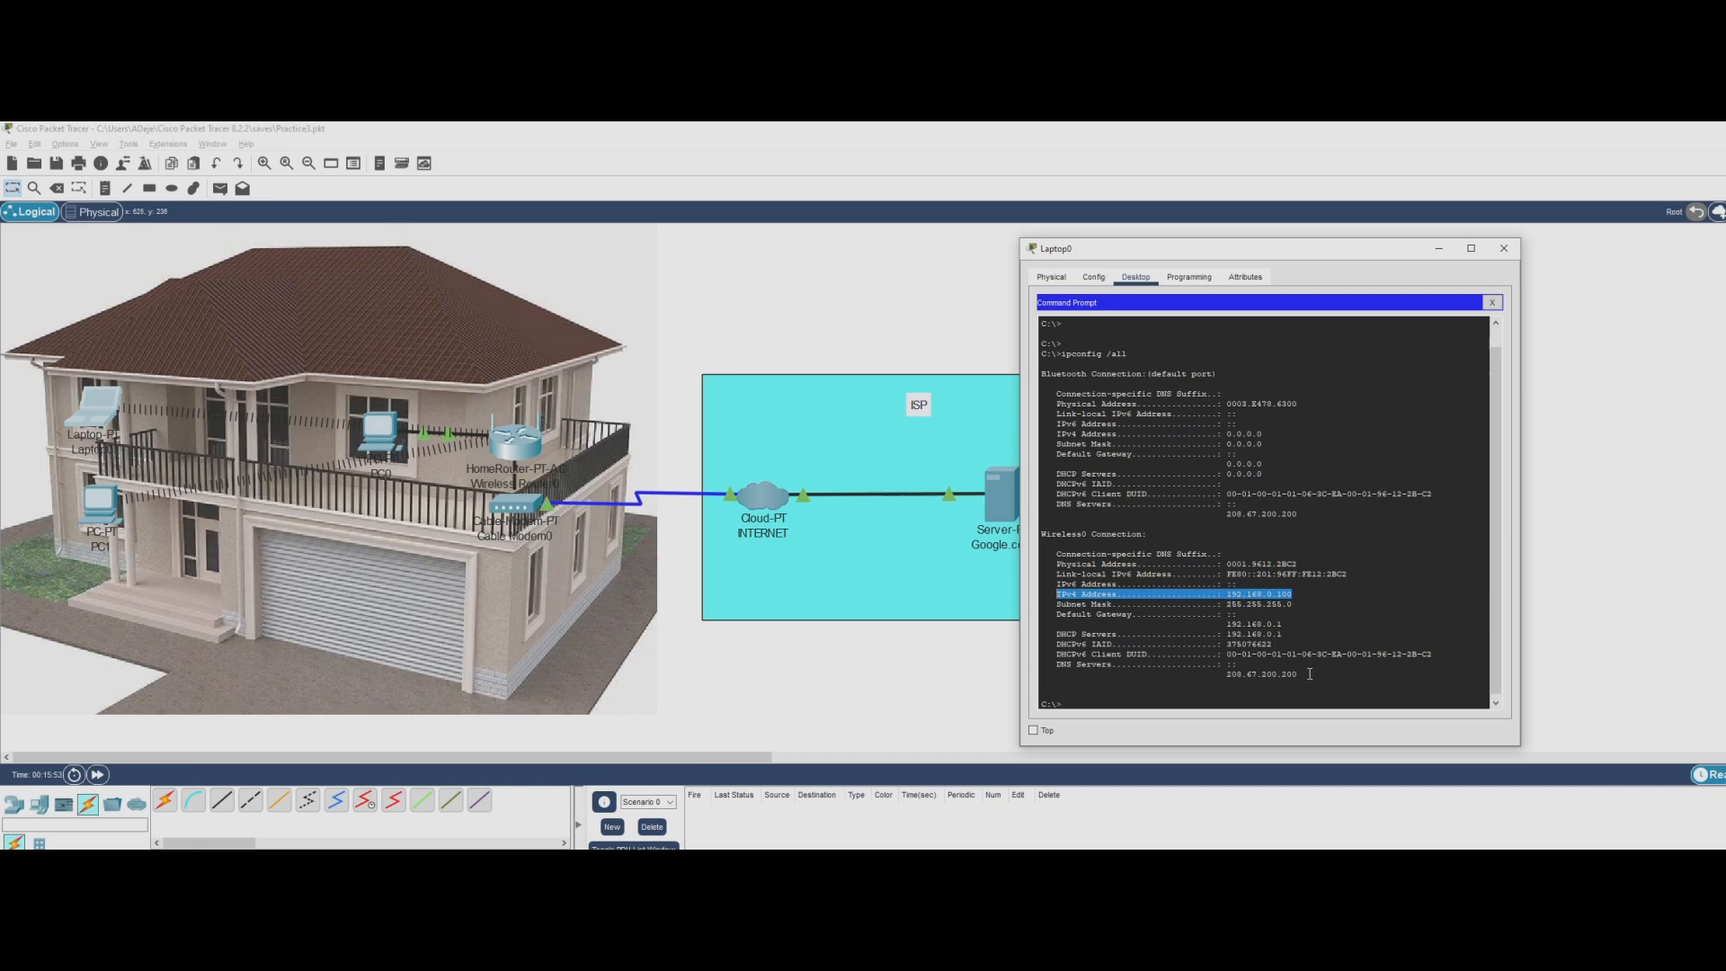
{"action": "left_click_drag", "start_coordinate": [1307, 676], "coordinate": [1228, 676]}
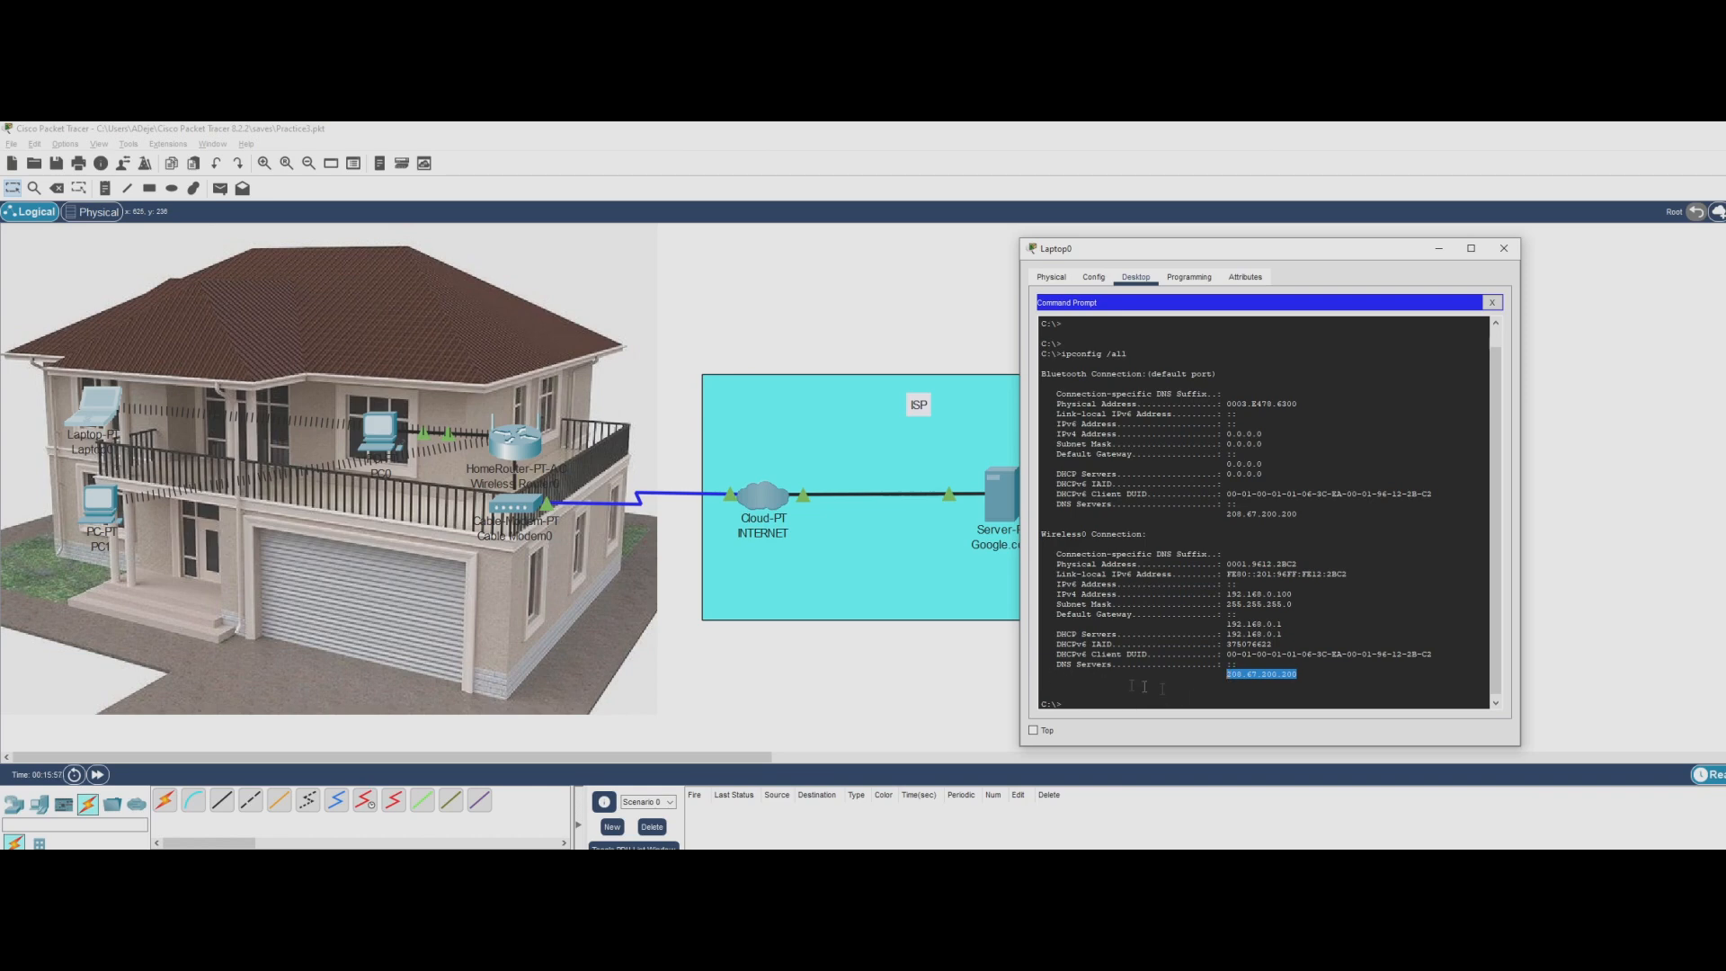
Ping Google.com from Laptop0's command prompt and repeat the same ping once more
{"action": "left_click", "coordinate": [1330, 700]}
{"action": "key", "text": "Return"}
{"action": "key", "text": "Return"}
{"action": "type", "text": "ping Googl"}
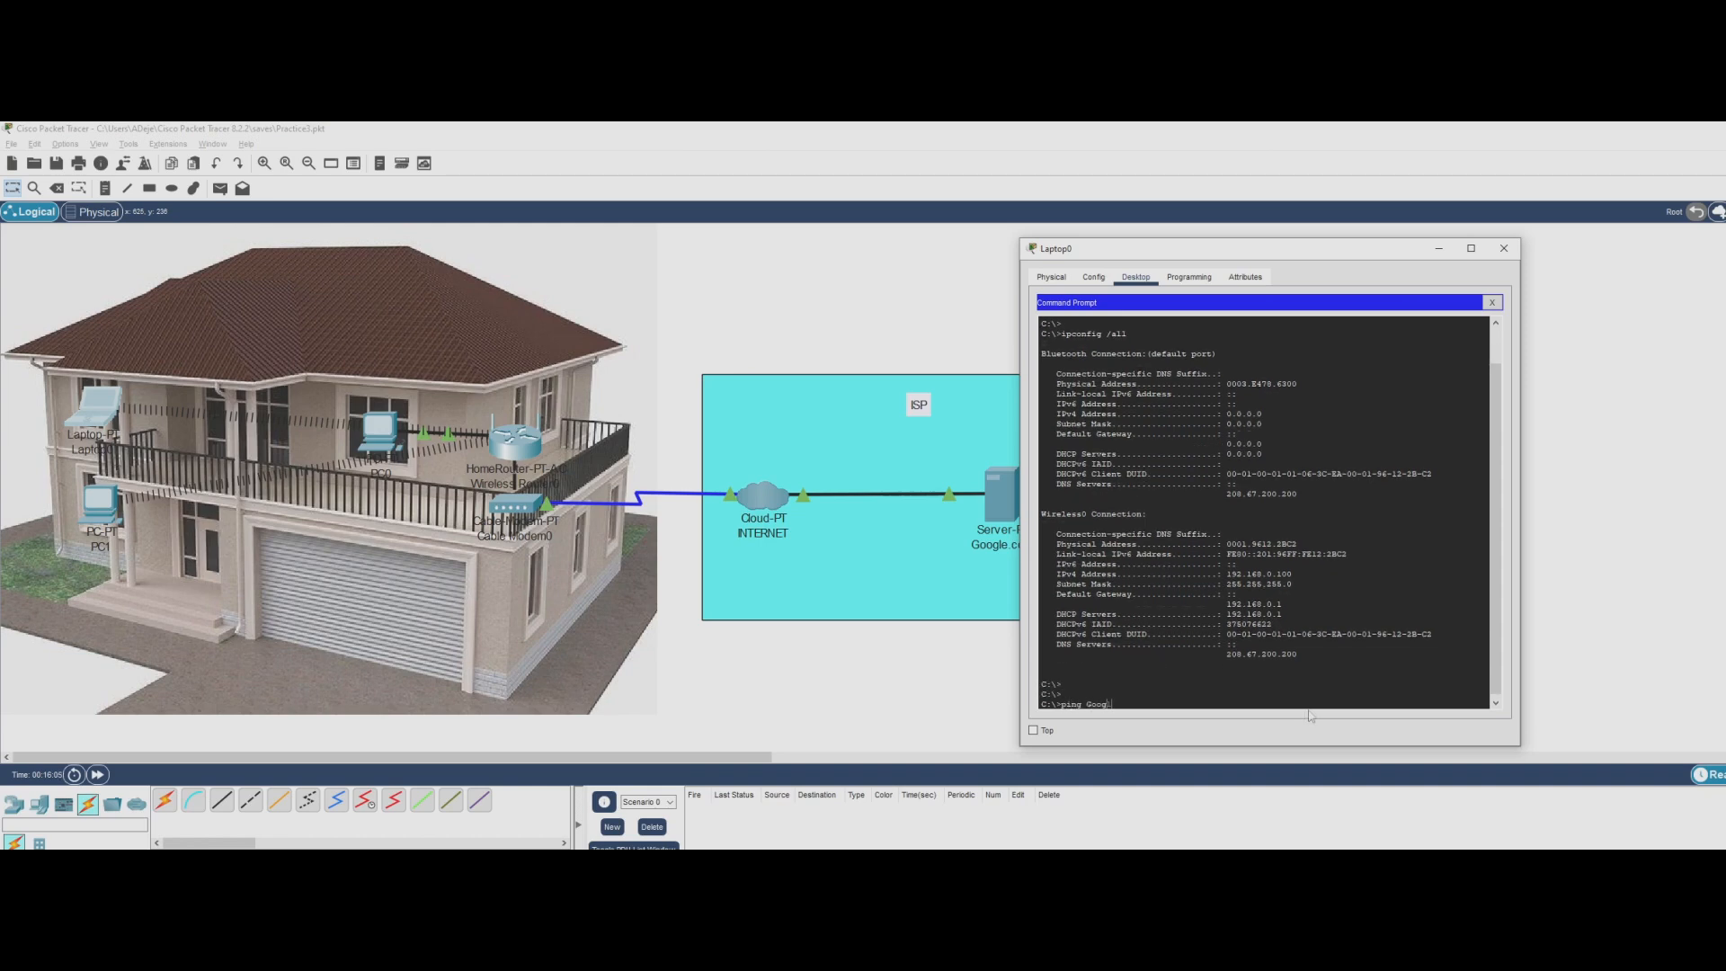
{"action": "type", "text": "e.com"}
{"action": "key", "text": "Return"}
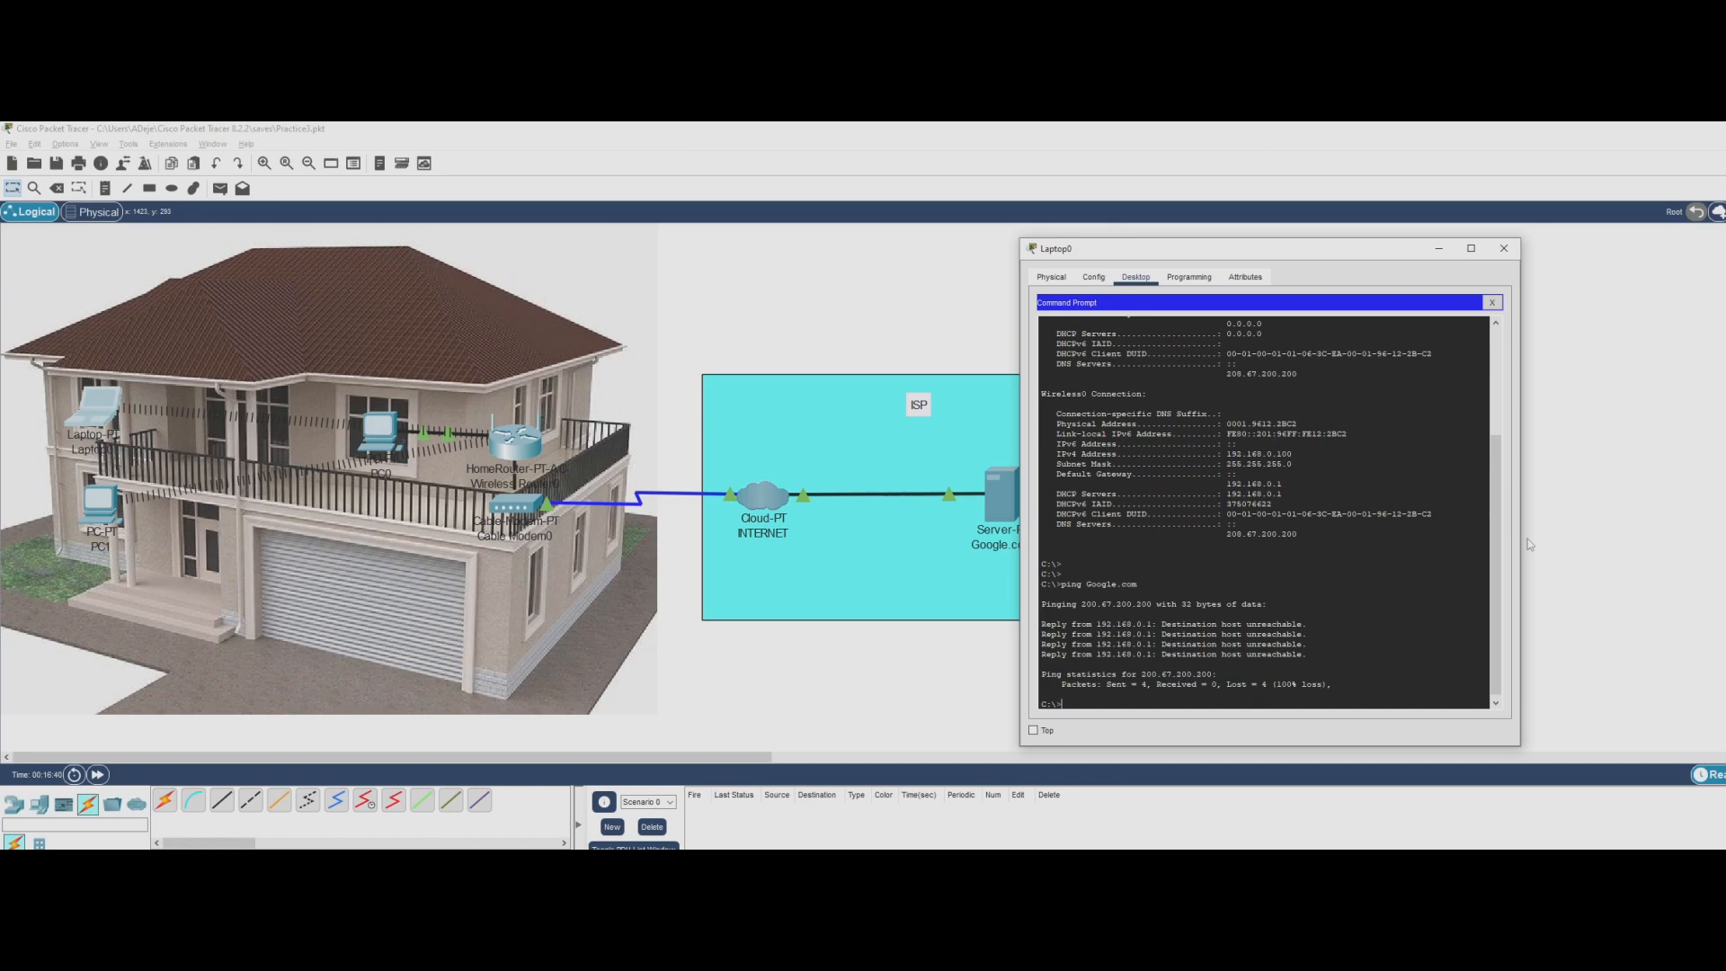
{"action": "key", "text": "Up"}
{"action": "key", "text": "Return"}
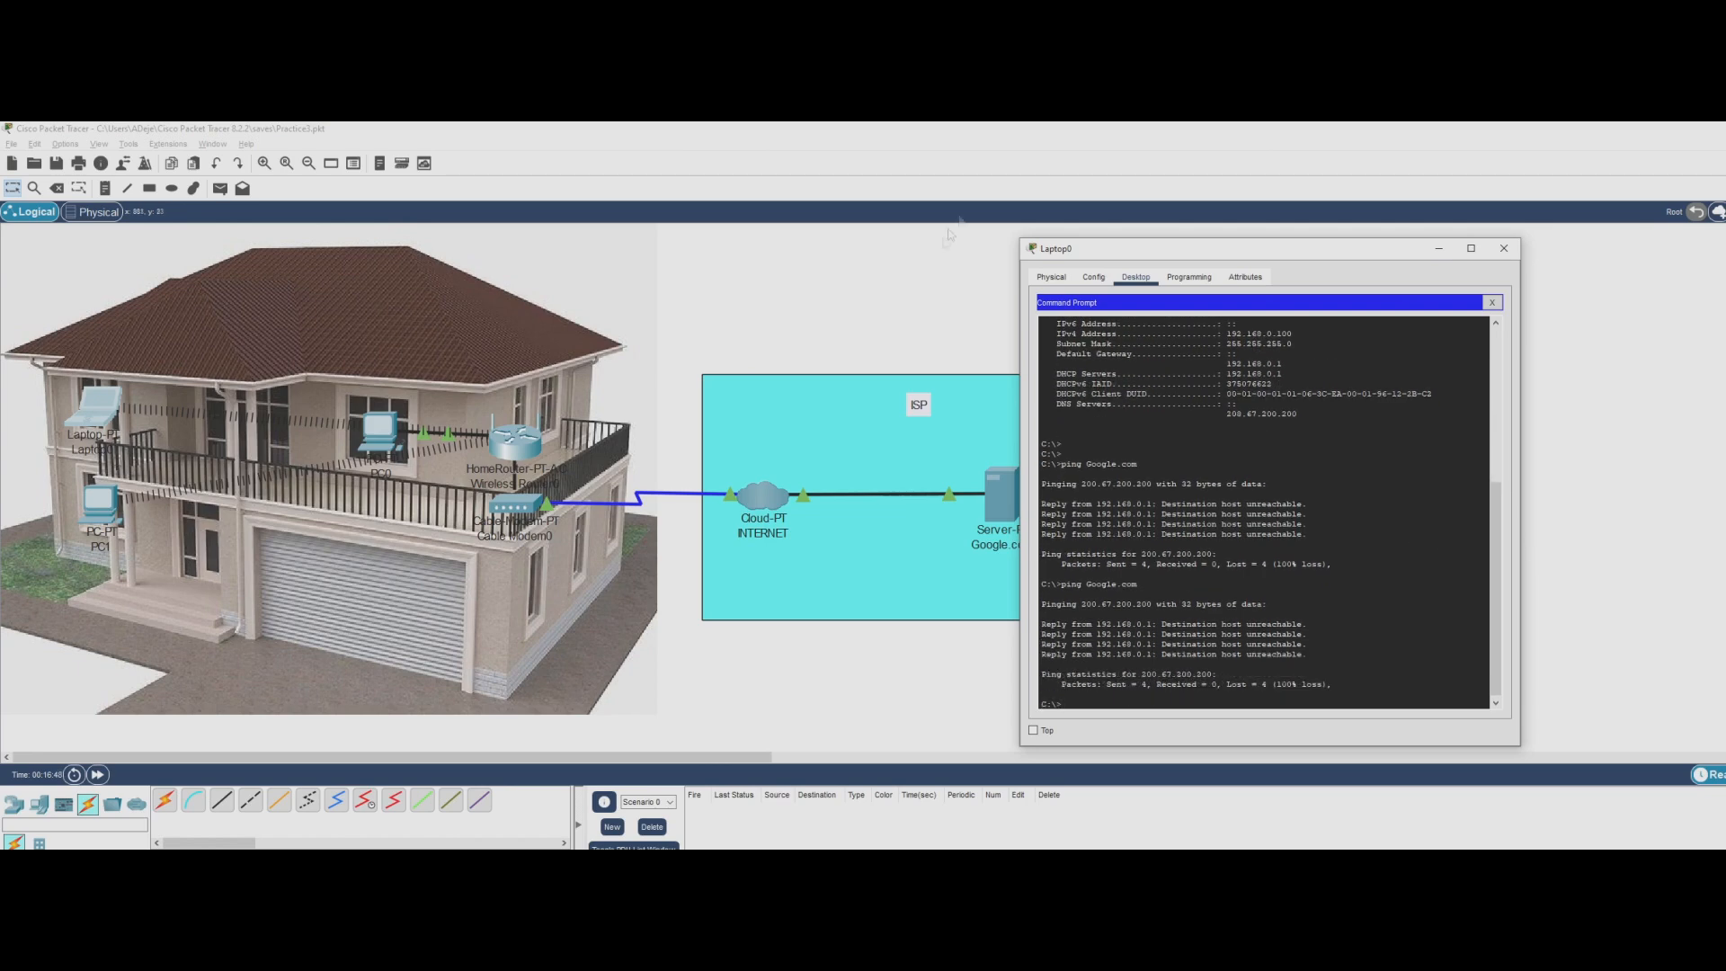
Change the address of the google.com A record in the Google.com server's DNS service to 208.67.200.200, save it and close the server window
{"action": "left_click", "coordinate": [604, 143]}
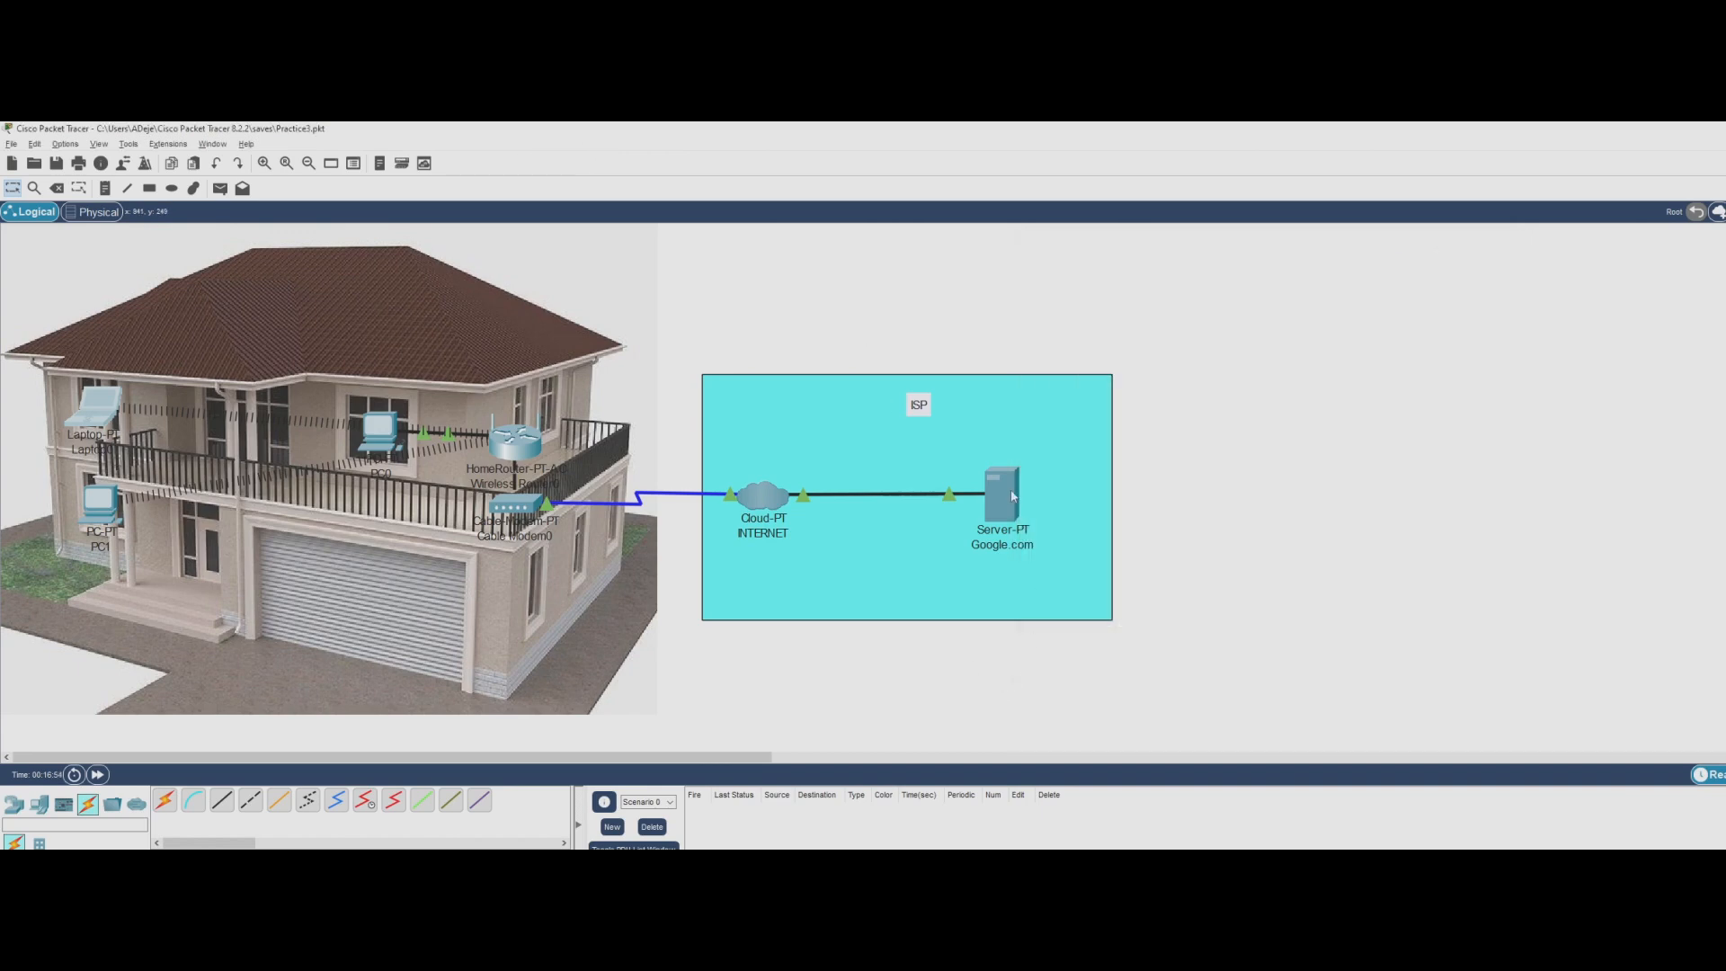
{"action": "mouse_move", "coordinate": [1011, 495]}
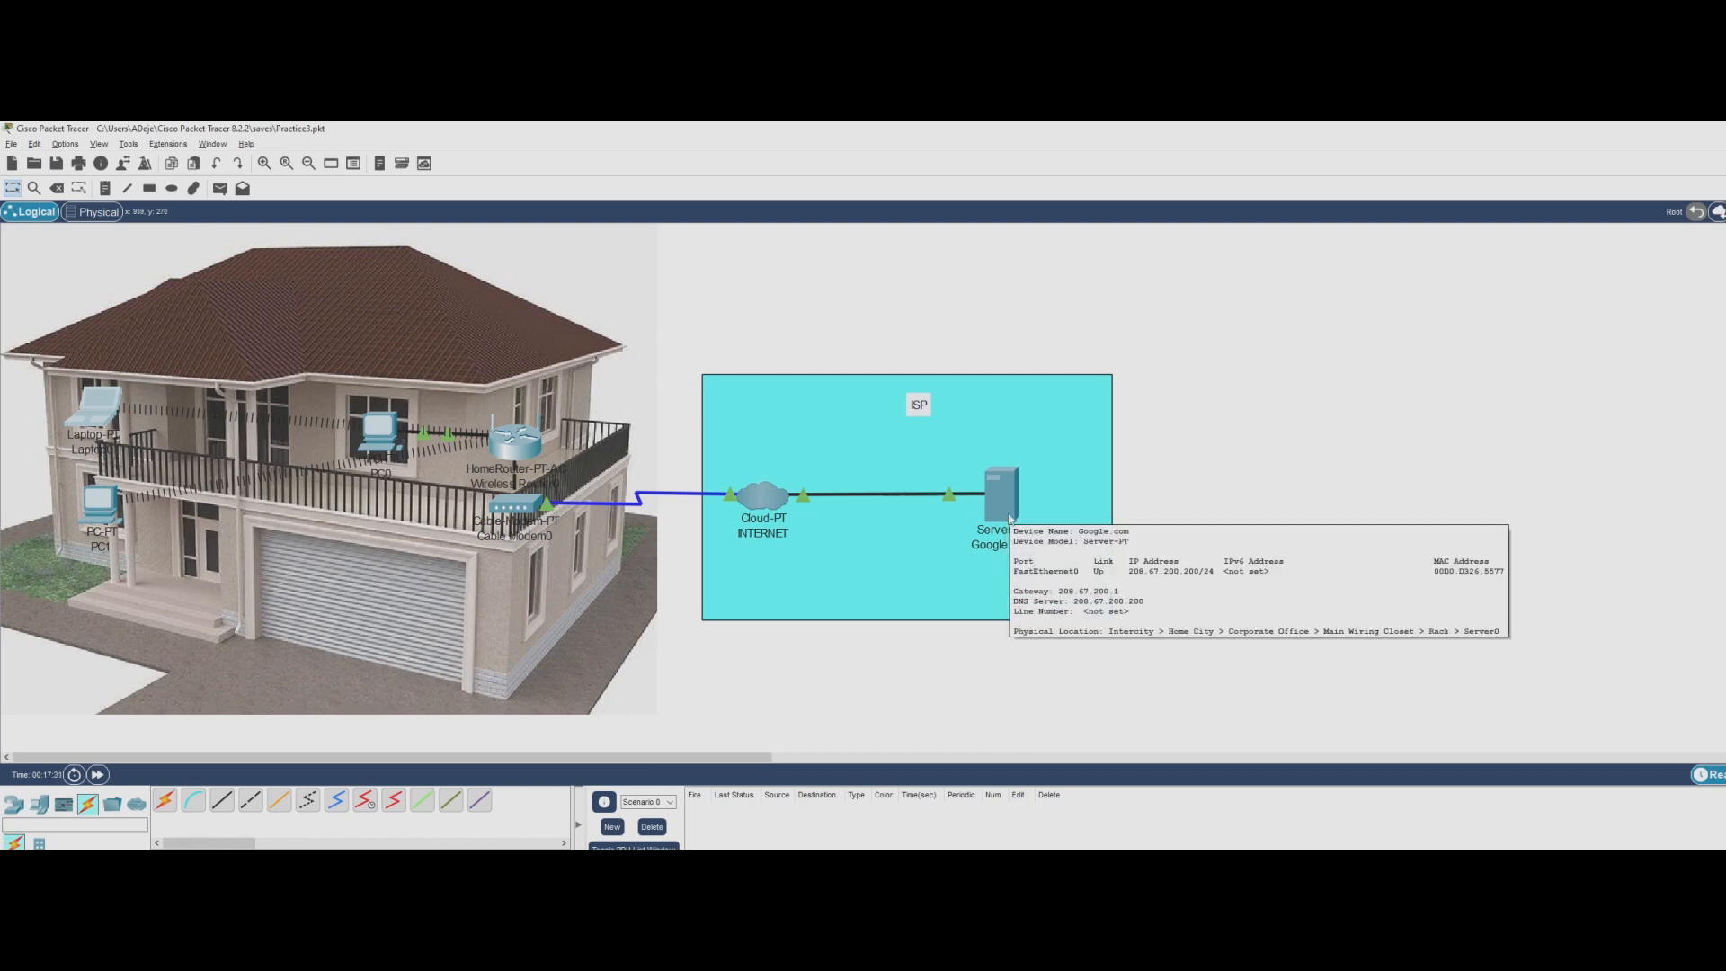
{"action": "left_click", "coordinate": [1010, 518]}
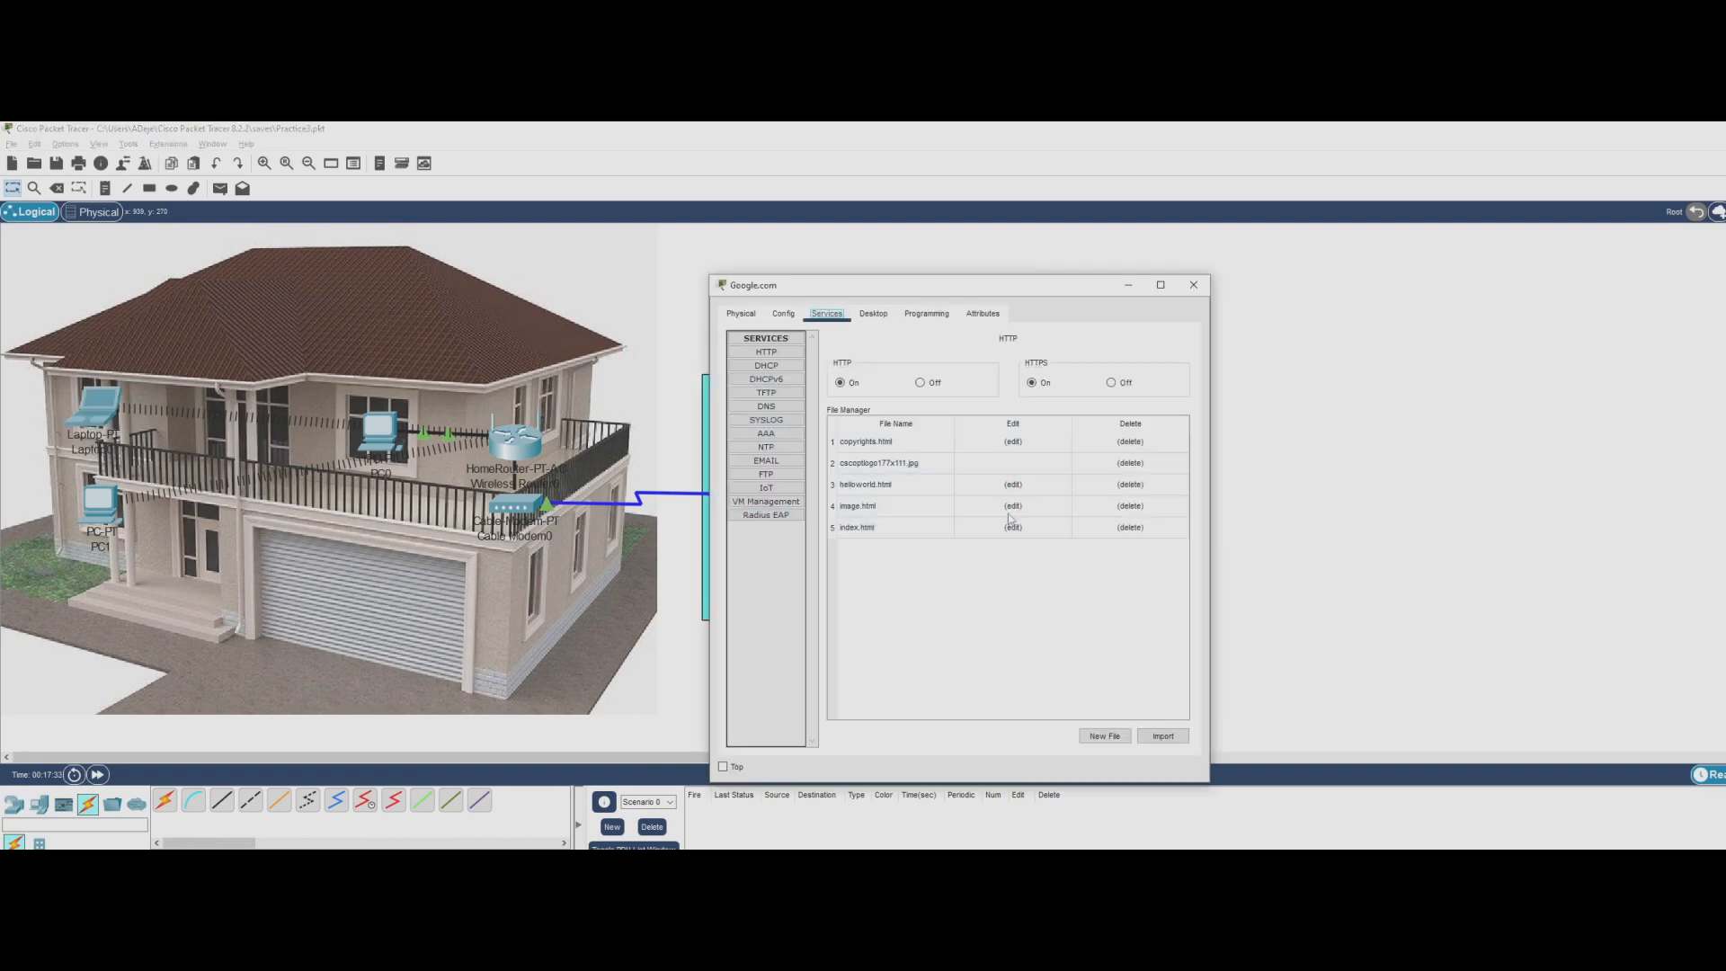
{"action": "left_click", "coordinate": [875, 315]}
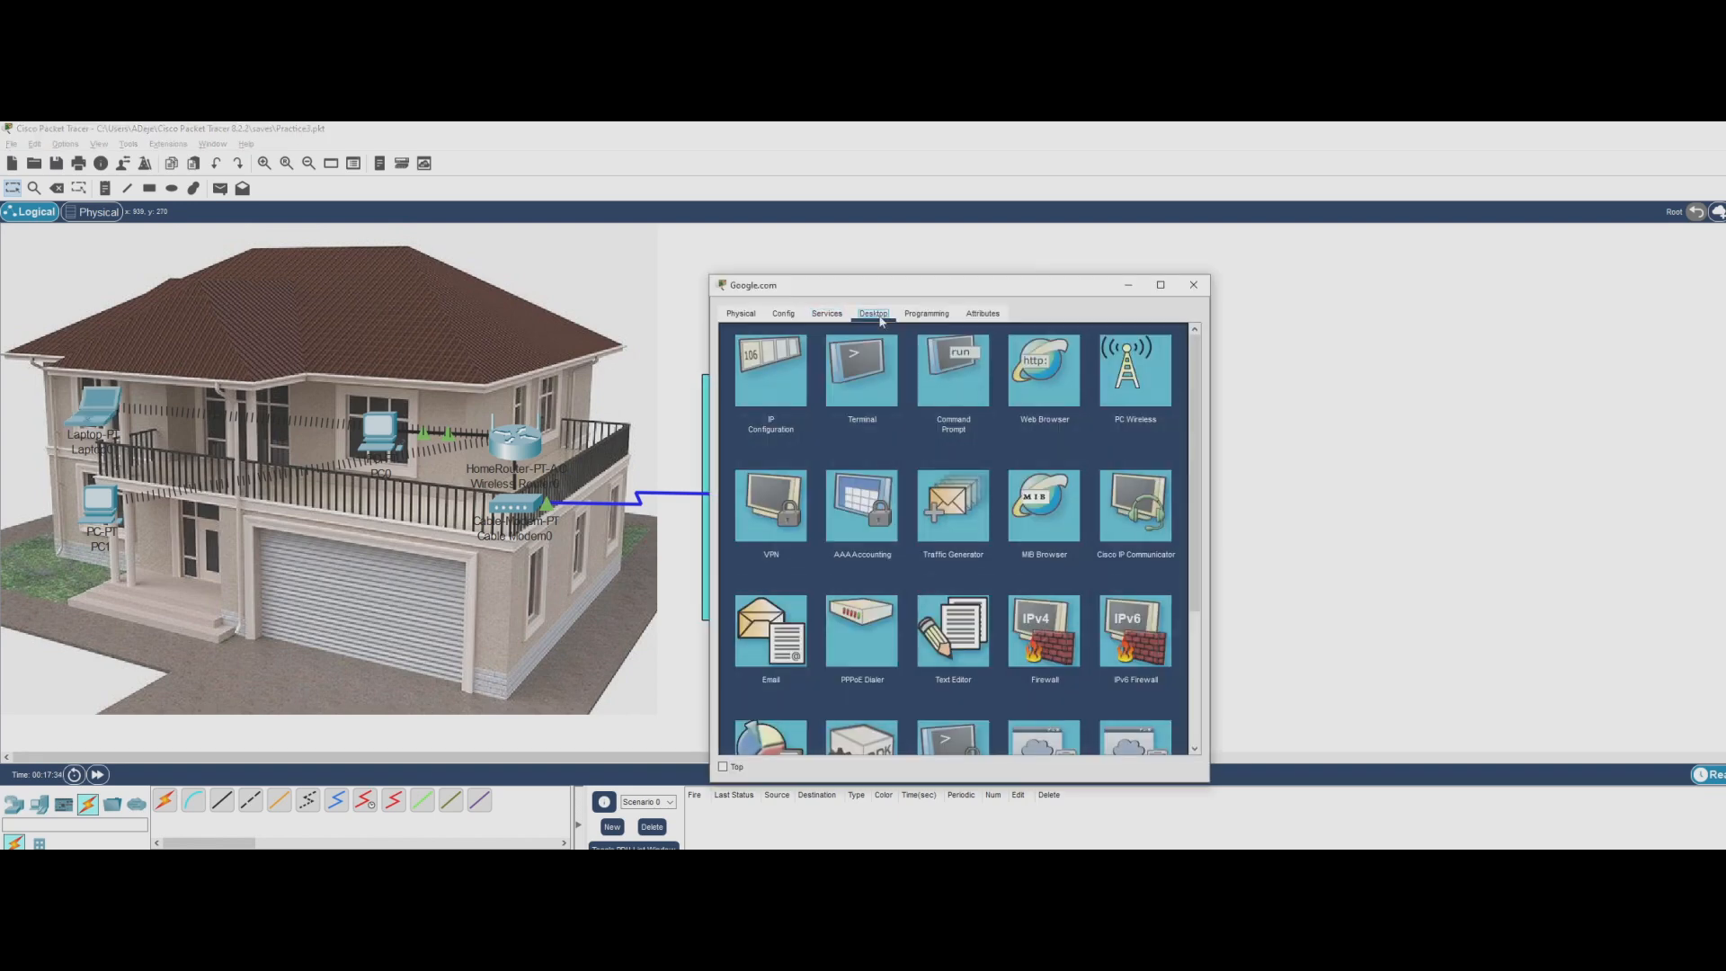
{"action": "left_click", "coordinate": [827, 314]}
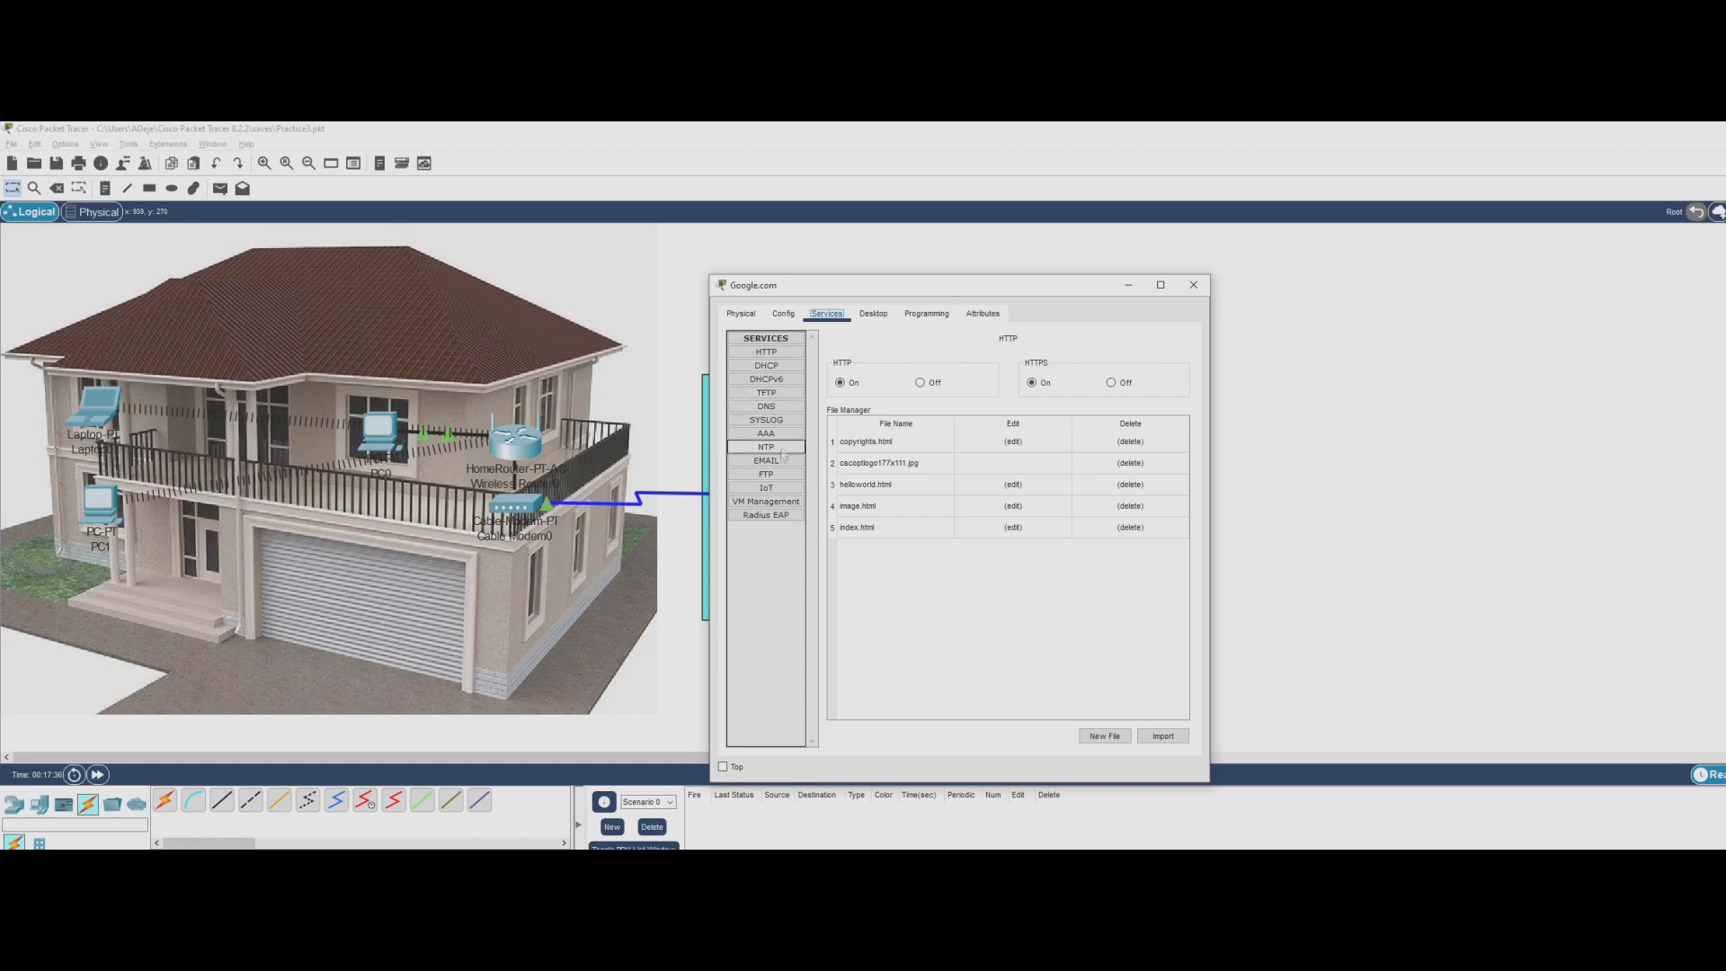
{"action": "left_click", "coordinate": [766, 406]}
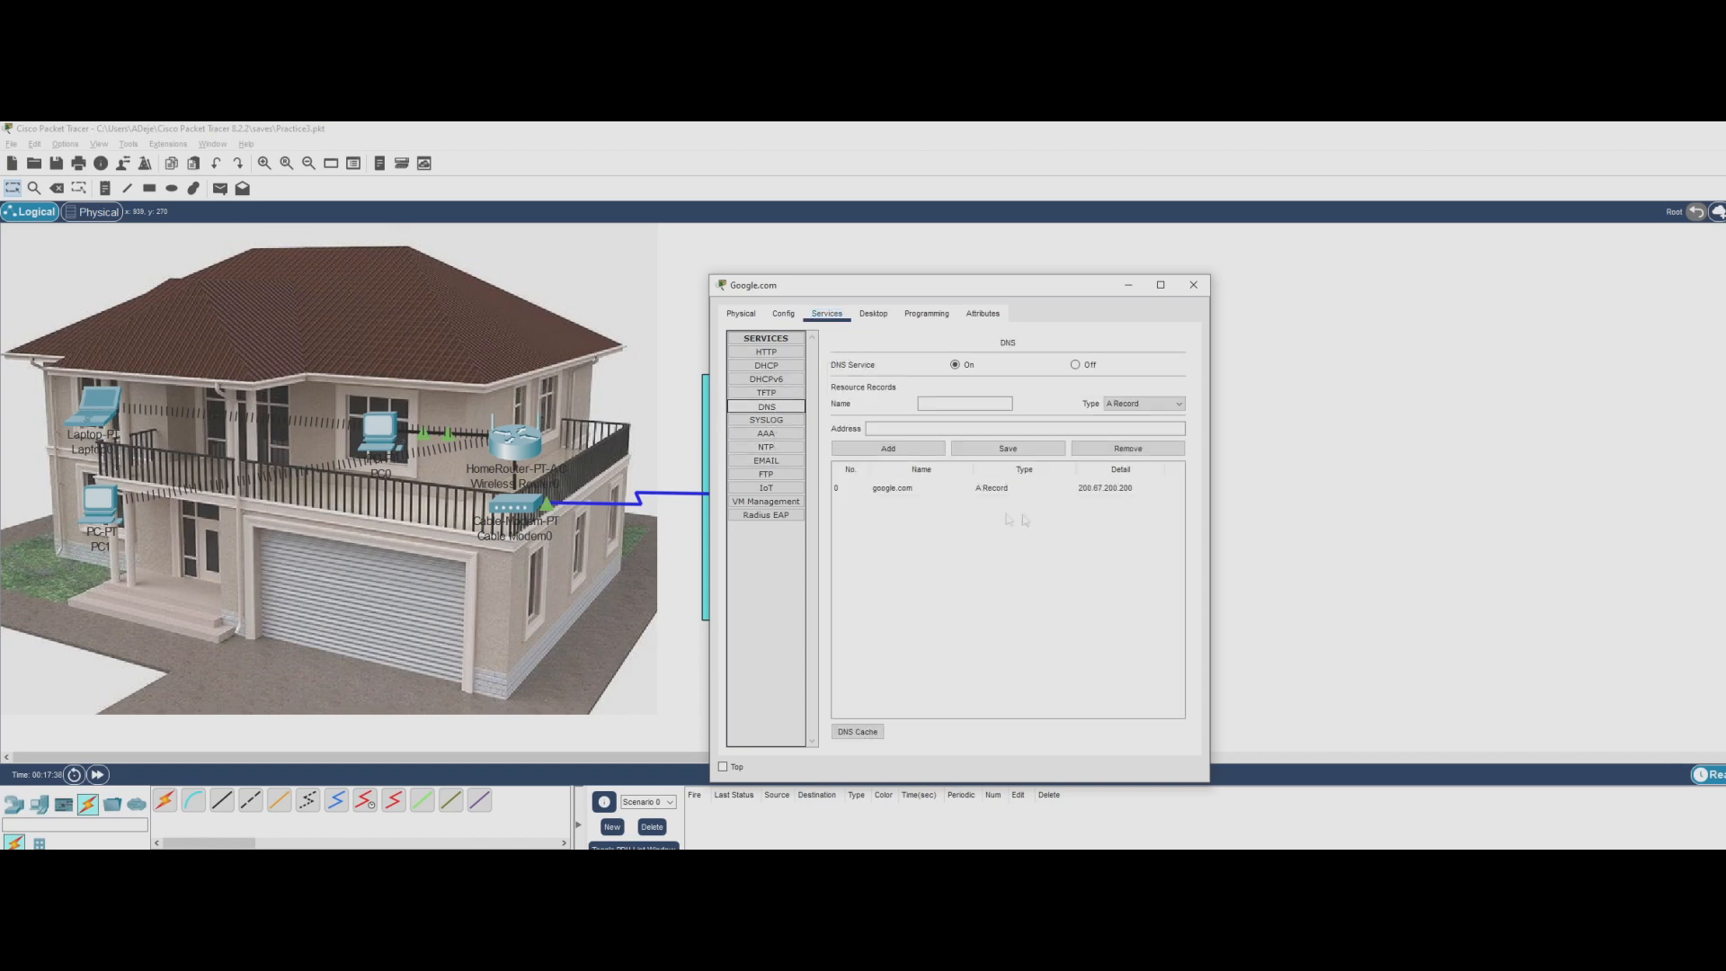
{"action": "left_click", "coordinate": [1097, 494]}
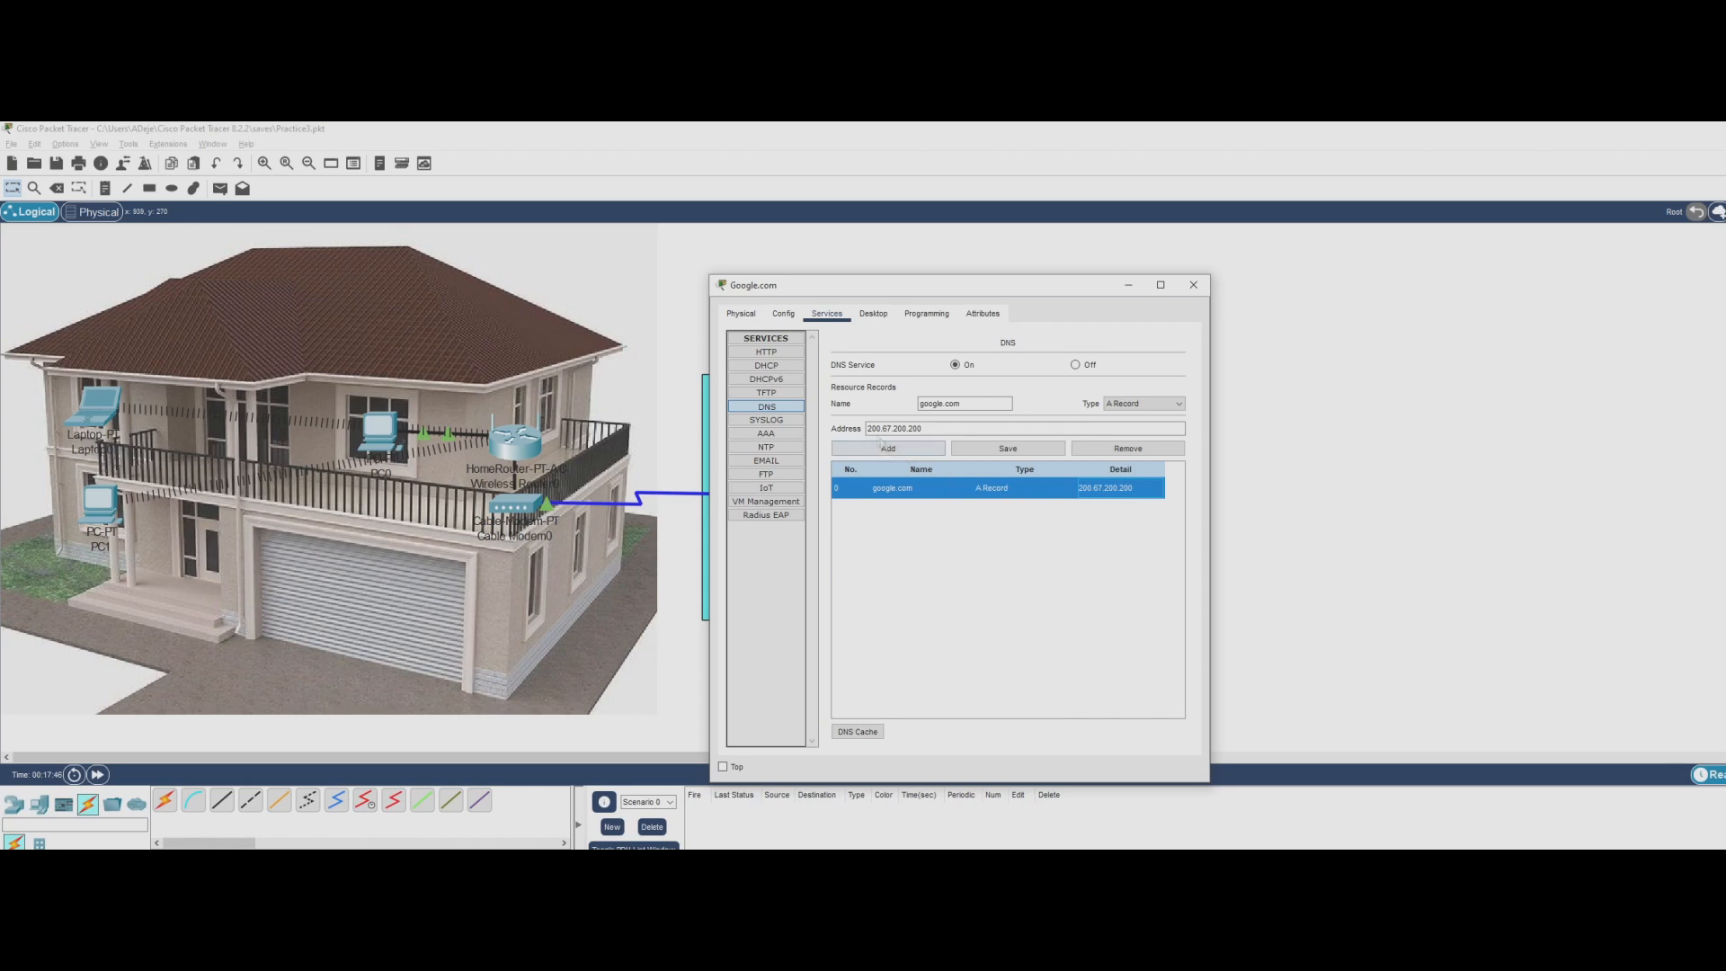
{"action": "left_click", "coordinate": [876, 429]}
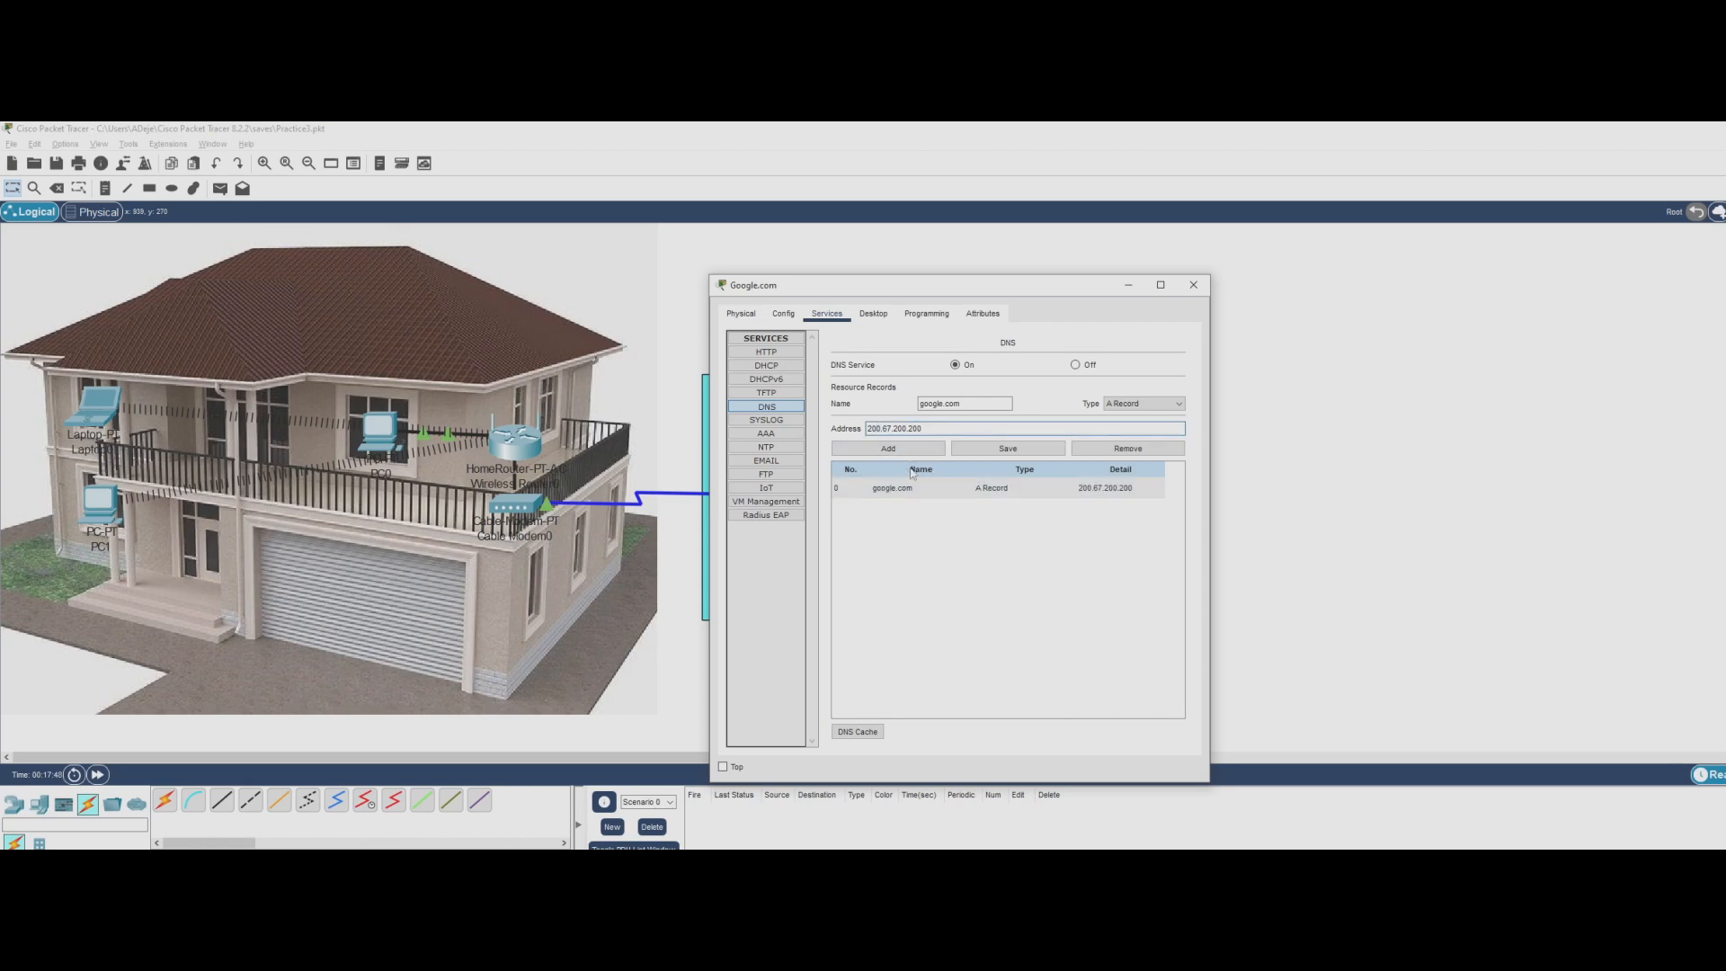
{"action": "key", "text": "BackSpace"}
{"action": "type", "text": "8"}
{"action": "left_click", "coordinate": [979, 452]}
{"action": "left_click", "coordinate": [1189, 286]}
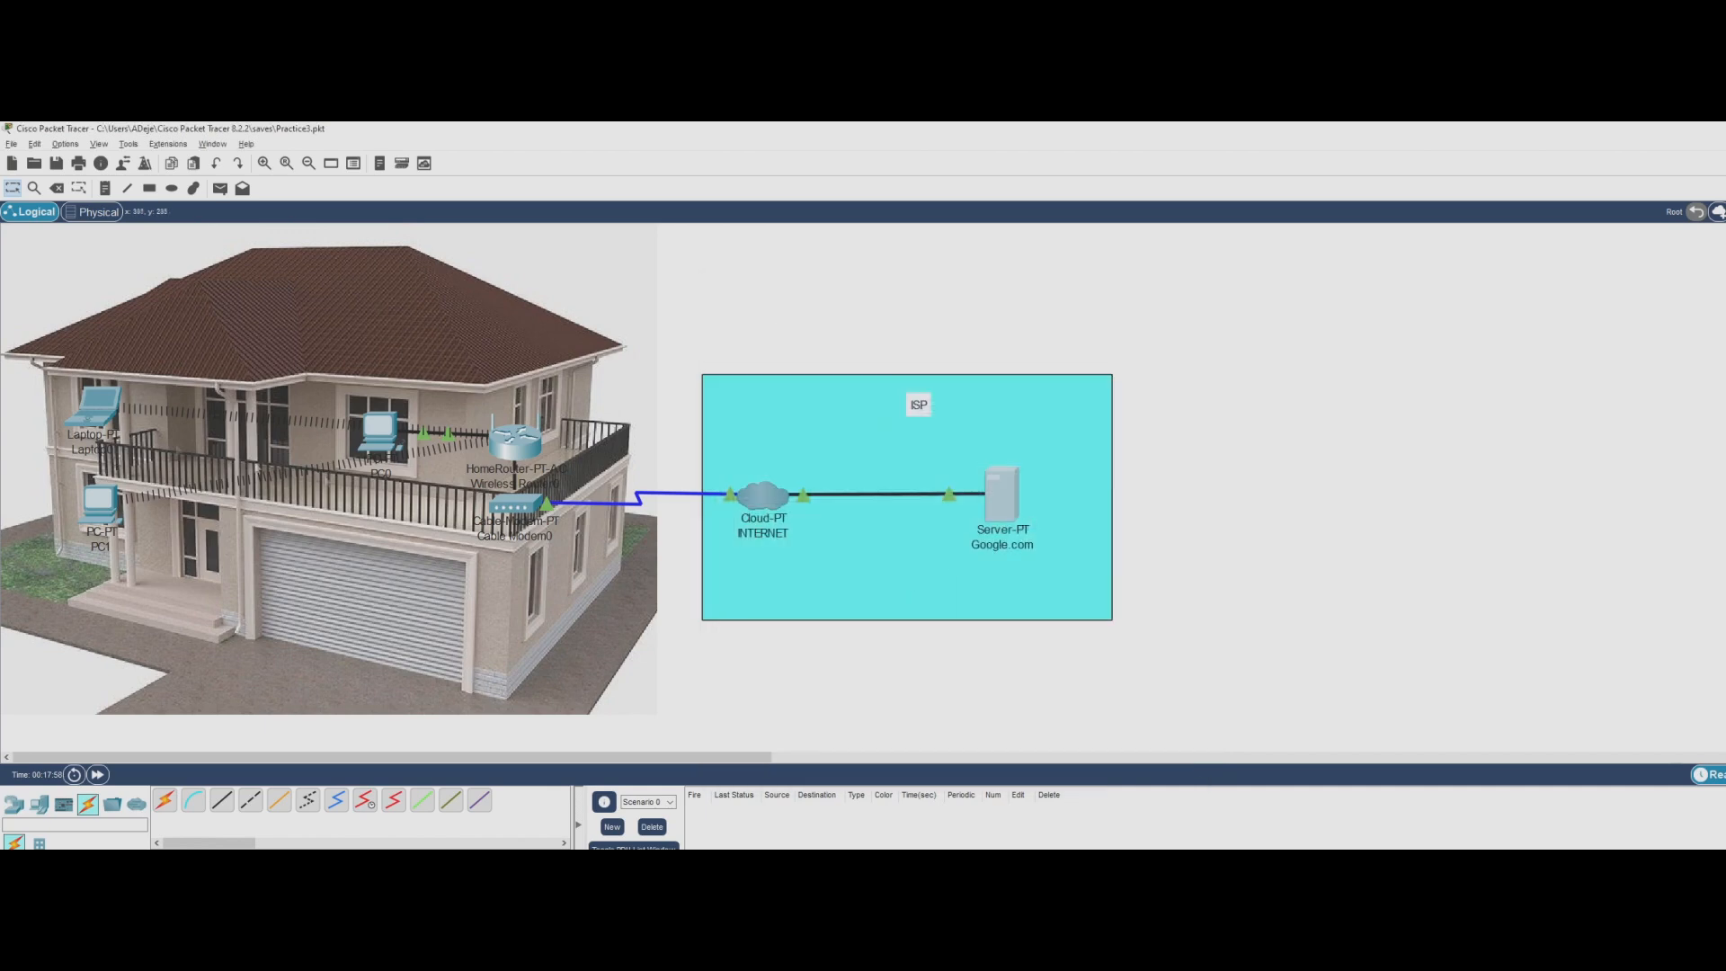
Rerun the Google.com ping from Laptop0's command prompt to test the corrected DNS record
{"action": "left_click", "coordinate": [92, 409]}
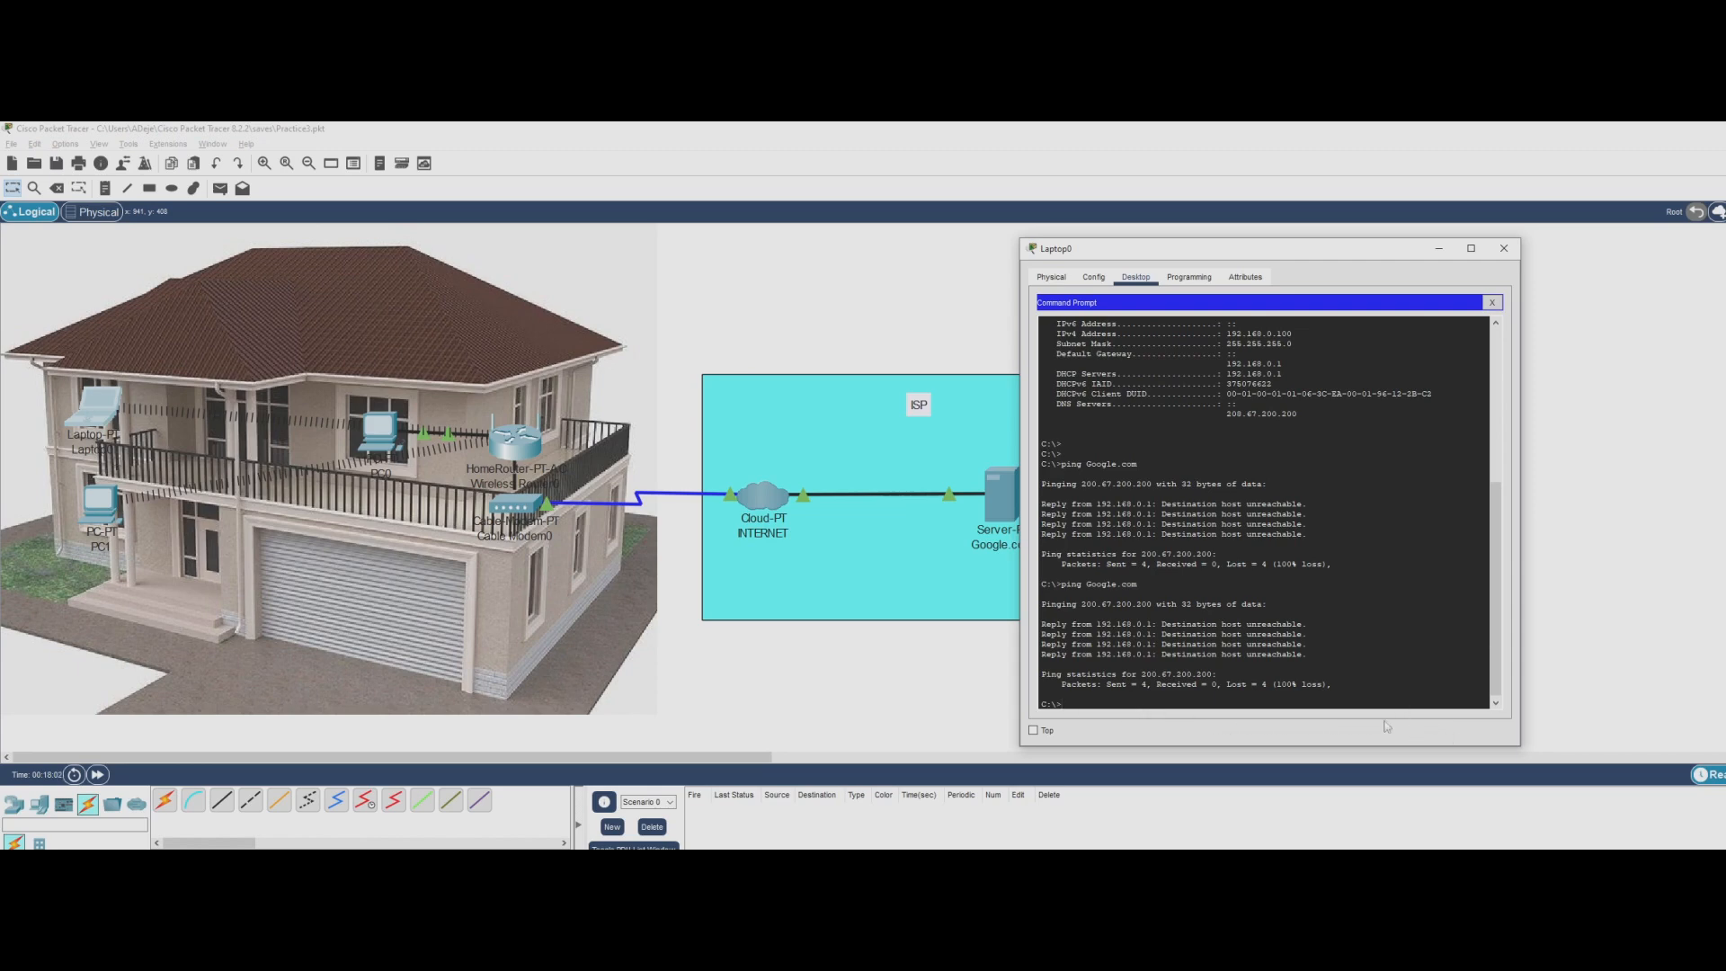
{"action": "key", "text": "Up"}
{"action": "key", "text": "Return"}
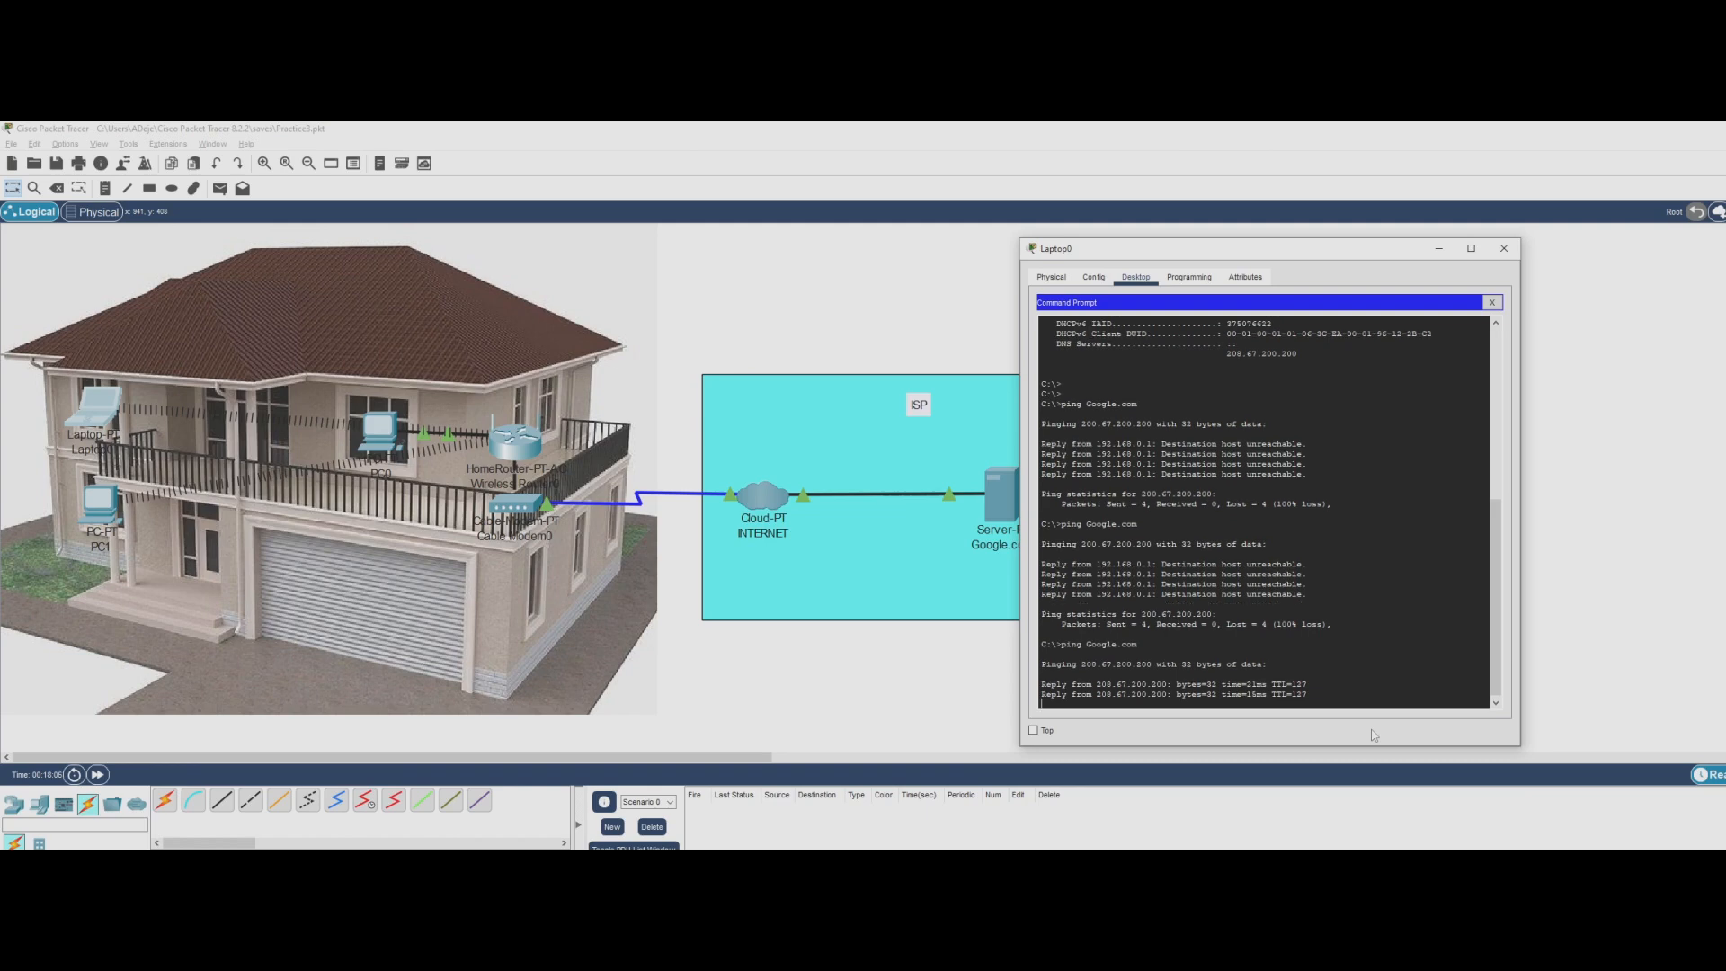
Repeat the Google.com ping once more from Laptop0's command prompt
{"action": "key", "text": "Up"}
{"action": "key", "text": "Return"}
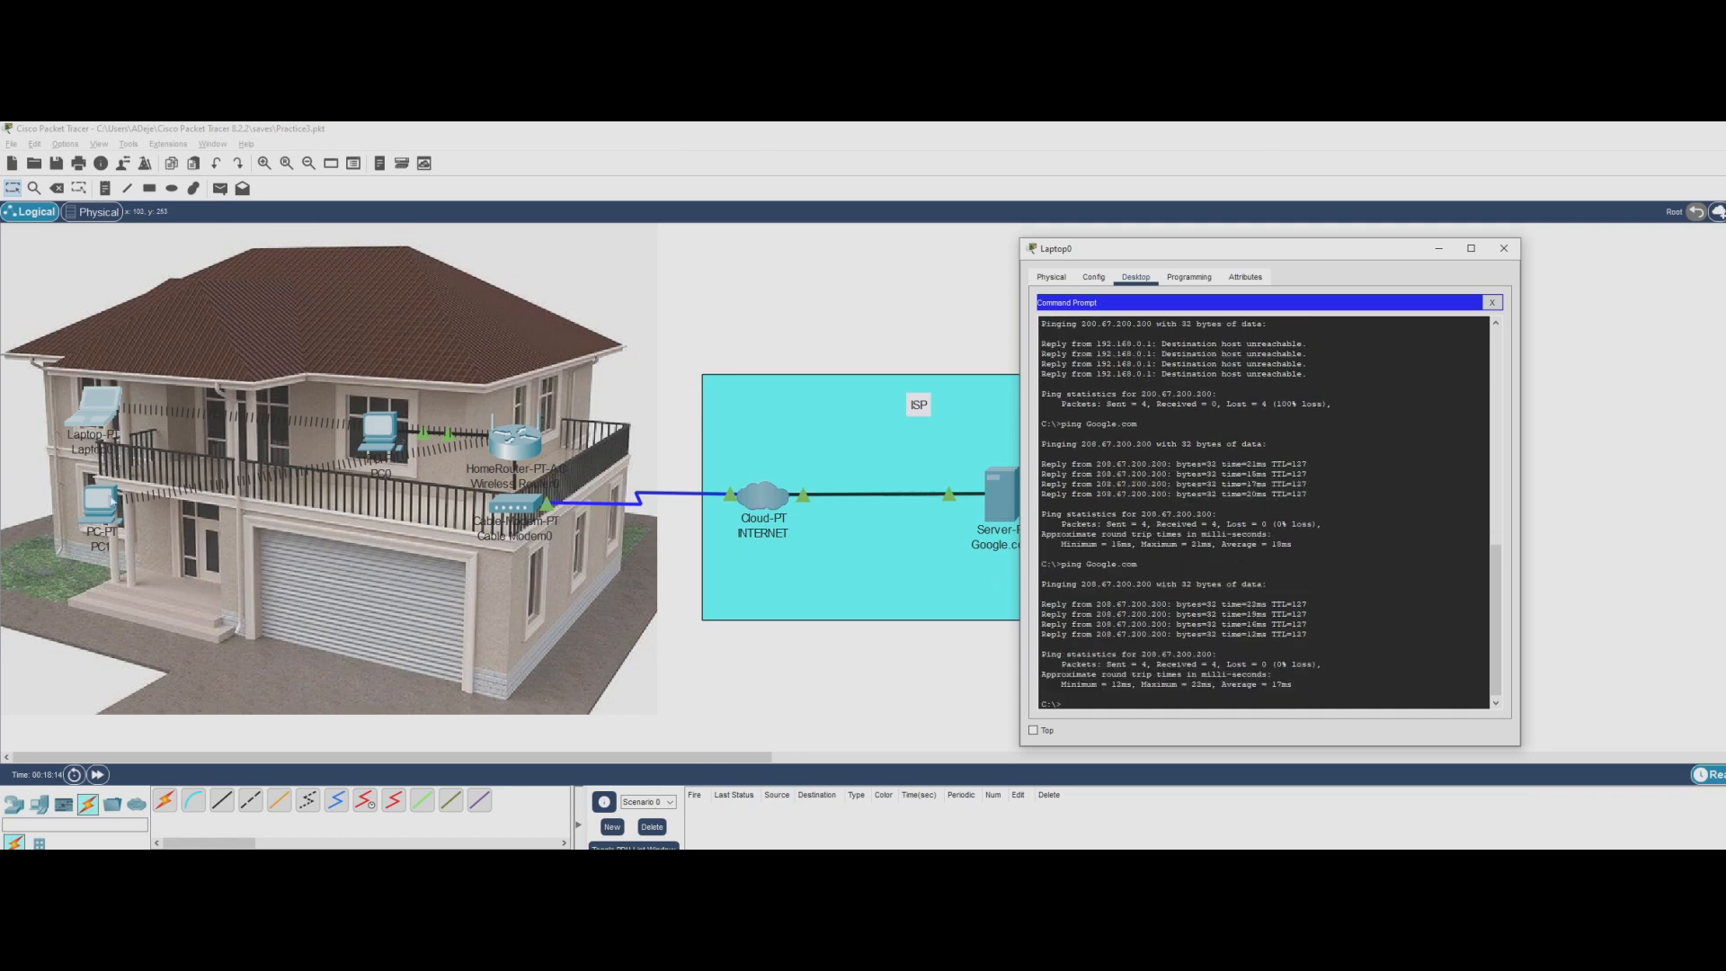
Close PC1's wireless network monitor and run ipconfig /all in its command prompt, showing the complete output
{"action": "left_click", "coordinate": [113, 501]}
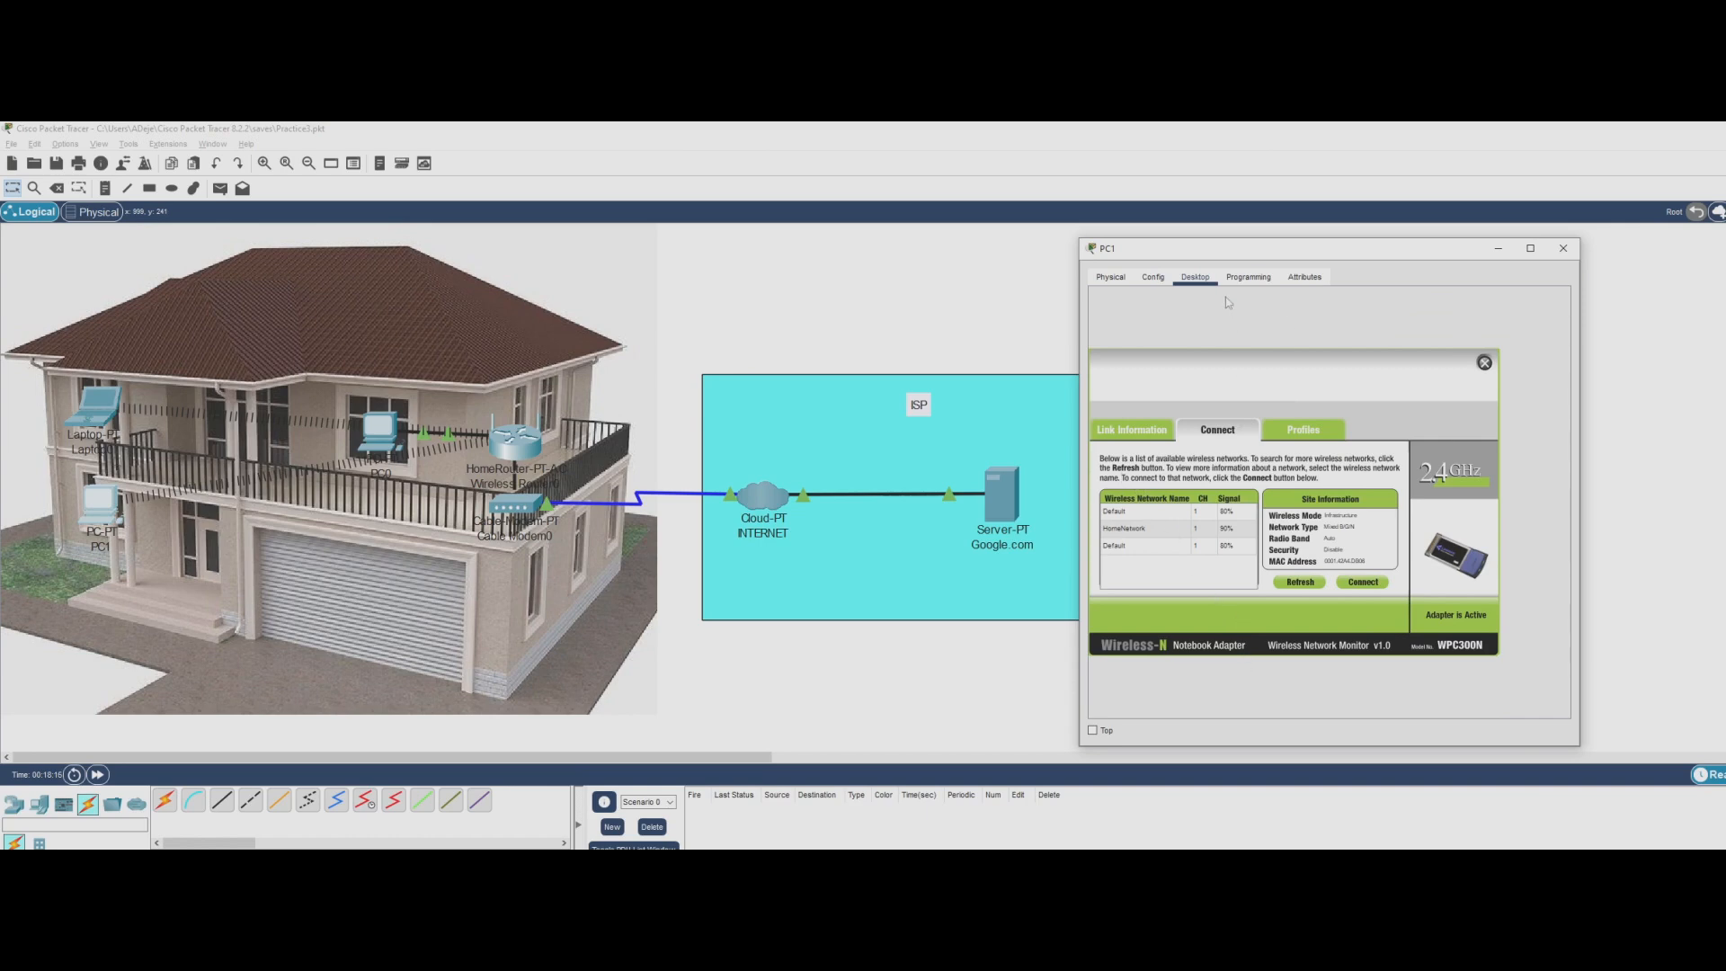
{"action": "left_click", "coordinate": [1484, 363]}
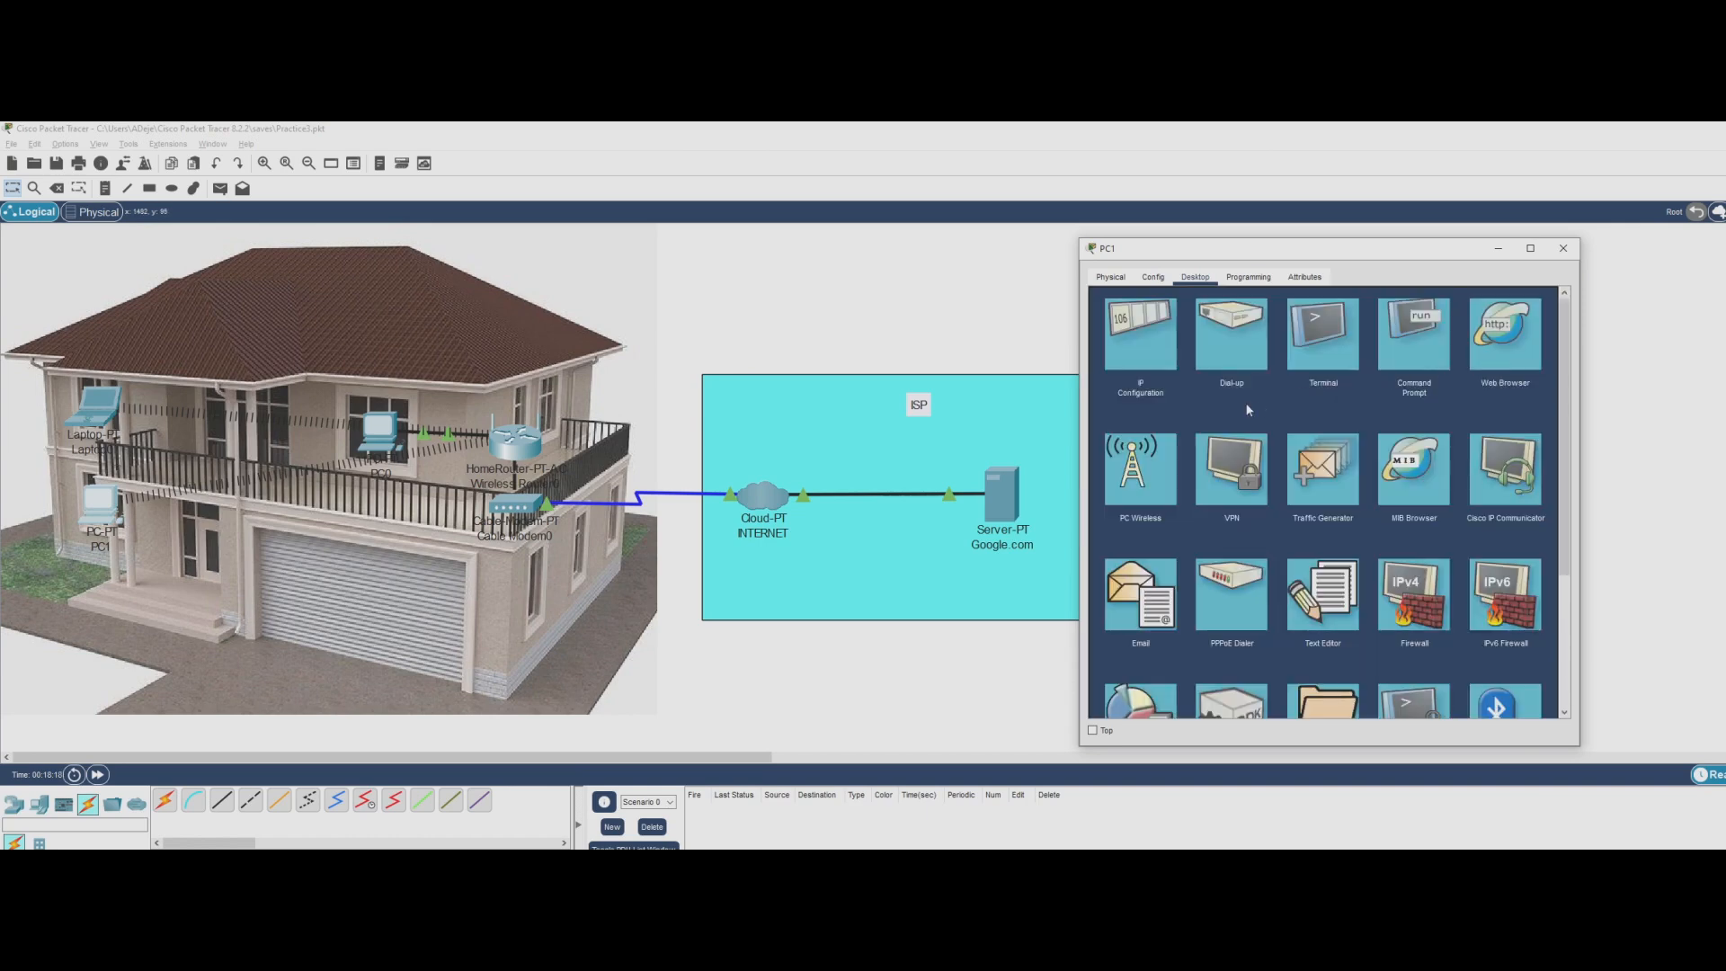
{"action": "left_click", "coordinate": [1438, 364]}
{"action": "key", "text": "Return"}
{"action": "key", "text": "Return"}
{"action": "key", "text": "Return"}
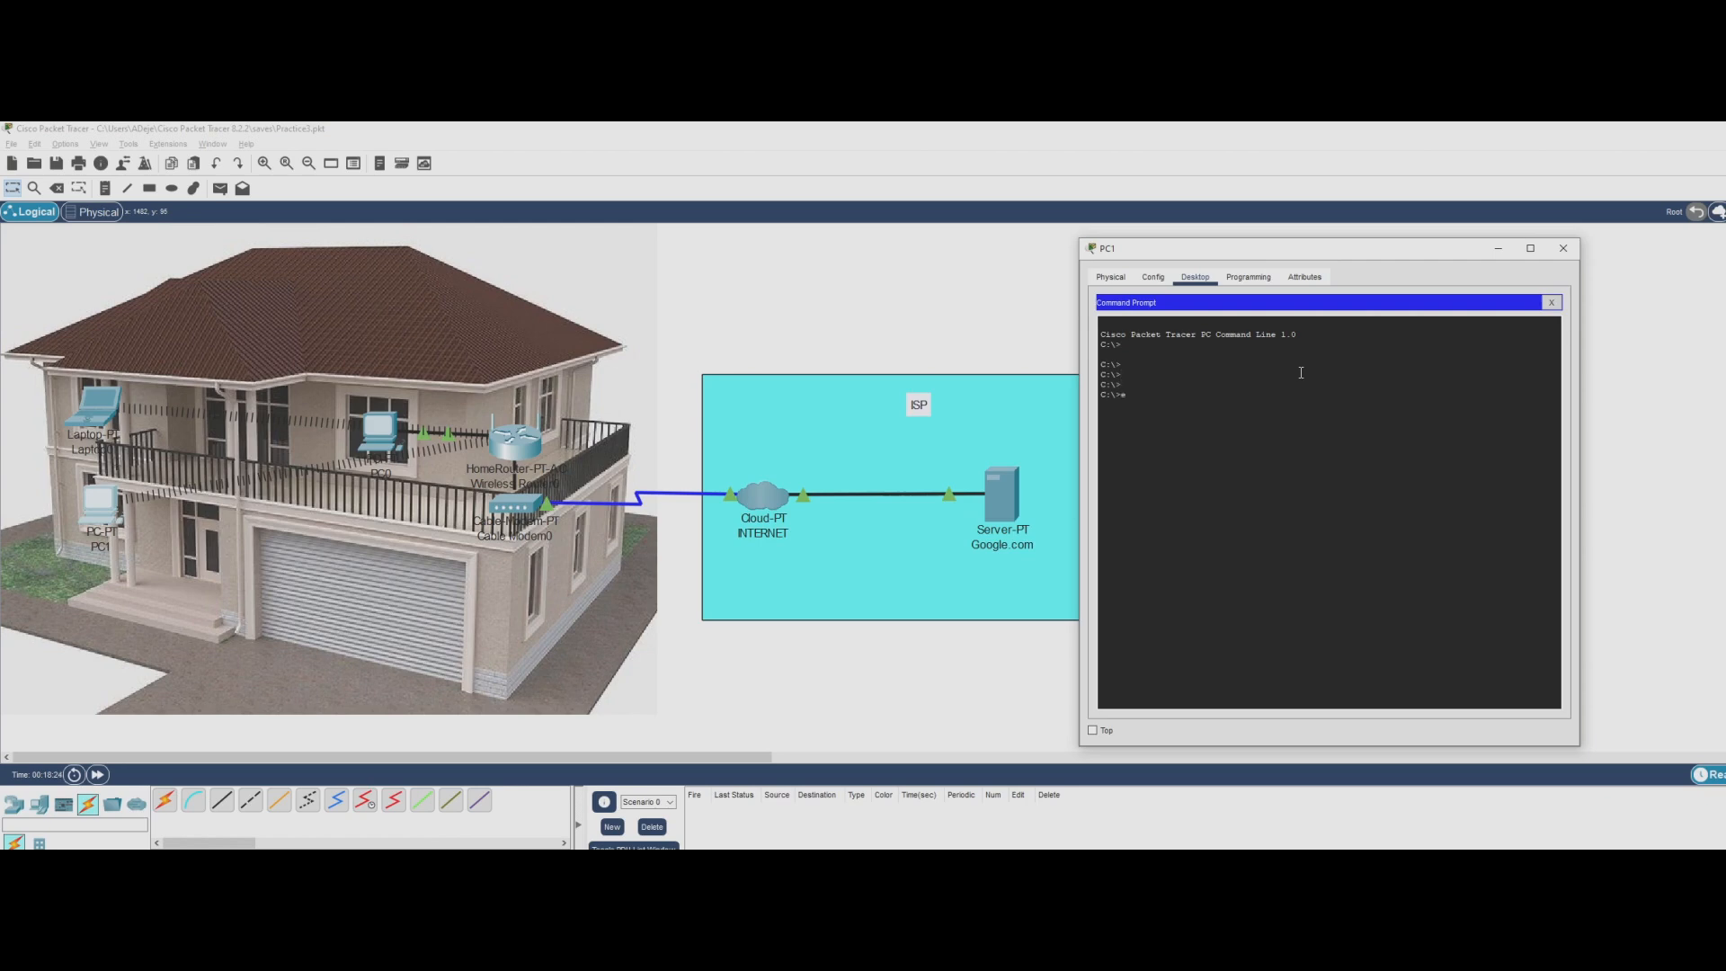
{"action": "type", "text": "ipconfig /all"}
{"action": "key", "text": "Return"}
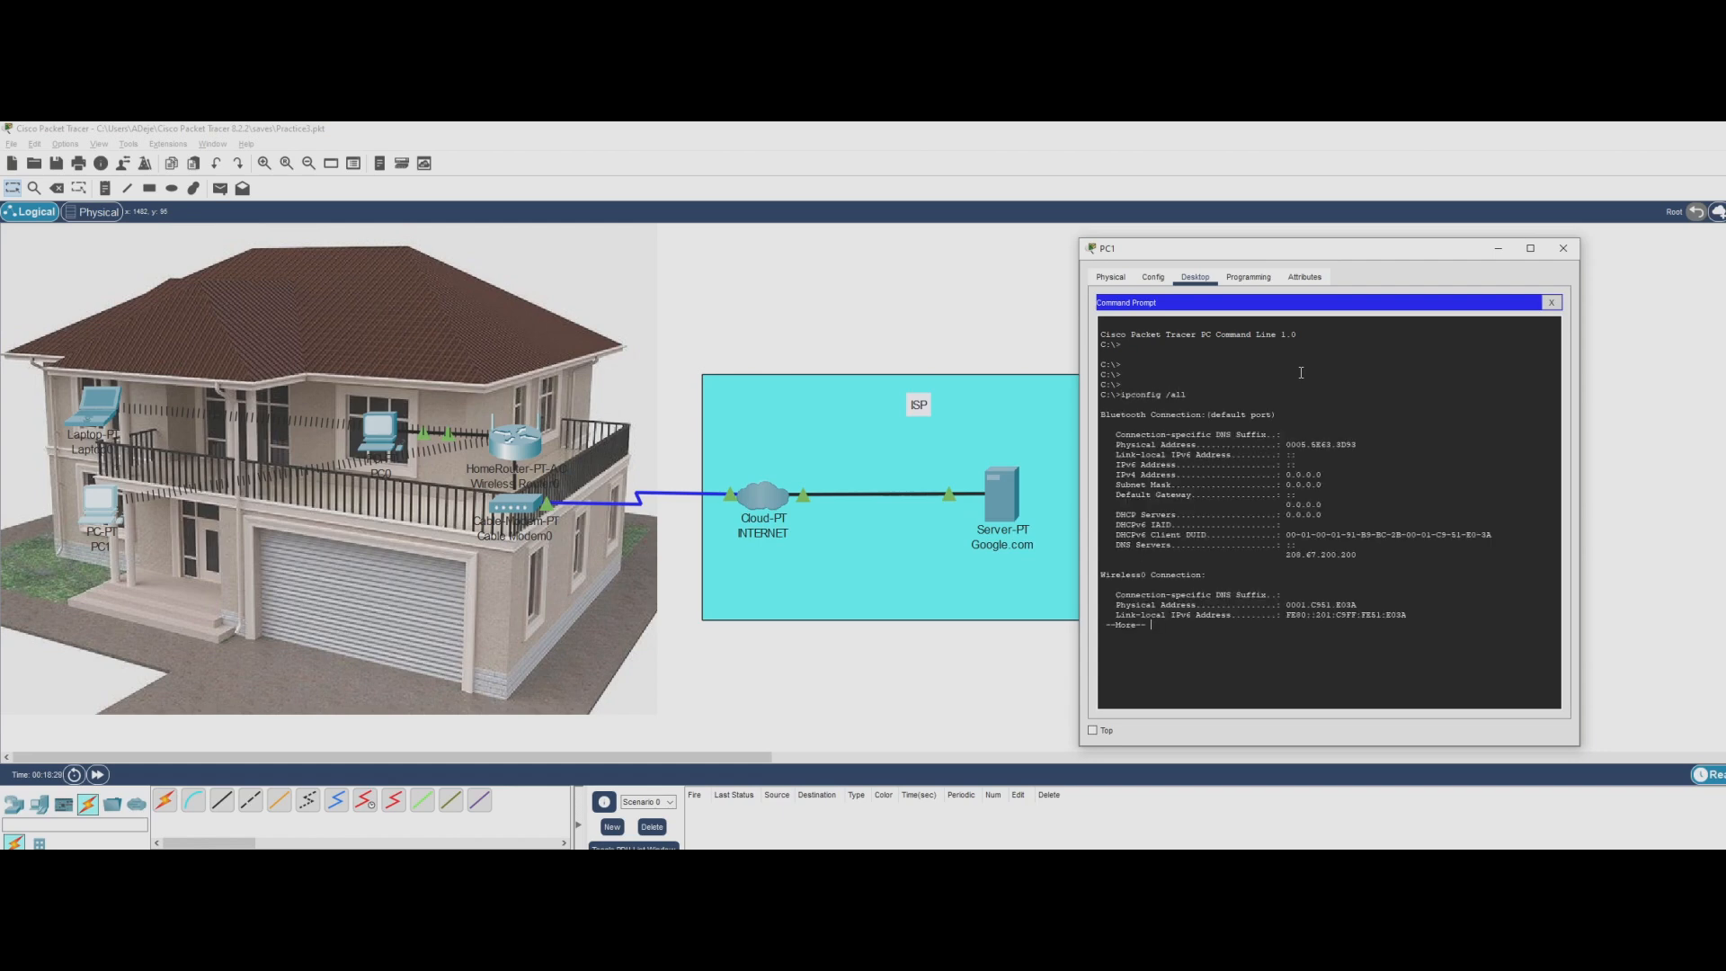
{"action": "key", "text": "space"}
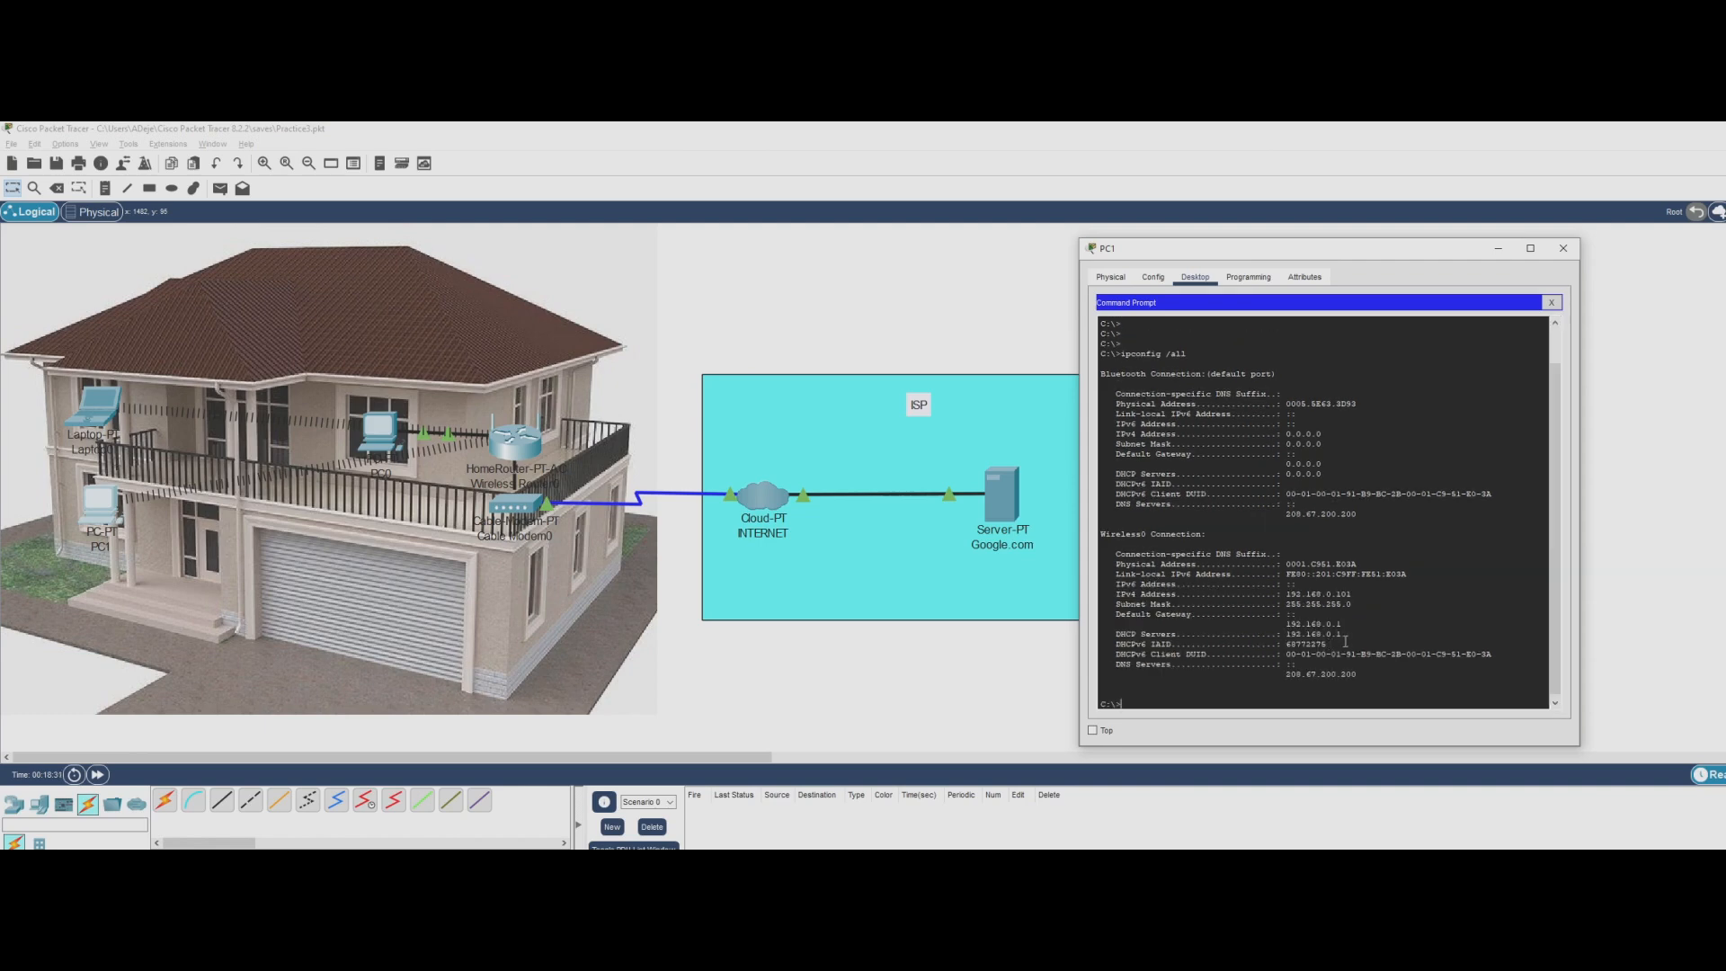
Check the DHCP server, IPv4 address, subnet mask and DNS server of PC1's Wireless0 connection in the ipconfig output
{"action": "left_click_drag", "start_coordinate": [1348, 635], "coordinate": [1125, 623]}
{"action": "left_click_drag", "start_coordinate": [1354, 595], "coordinate": [1111, 603]}
{"action": "left_click_drag", "start_coordinate": [1359, 679], "coordinate": [1247, 672]}
{"action": "left_click", "coordinate": [1416, 694]}
Ping google.com twice from PC1's command prompt and close the PC1 window
{"action": "type", "text": "ping google.com"}
{"action": "key", "text": "Return"}
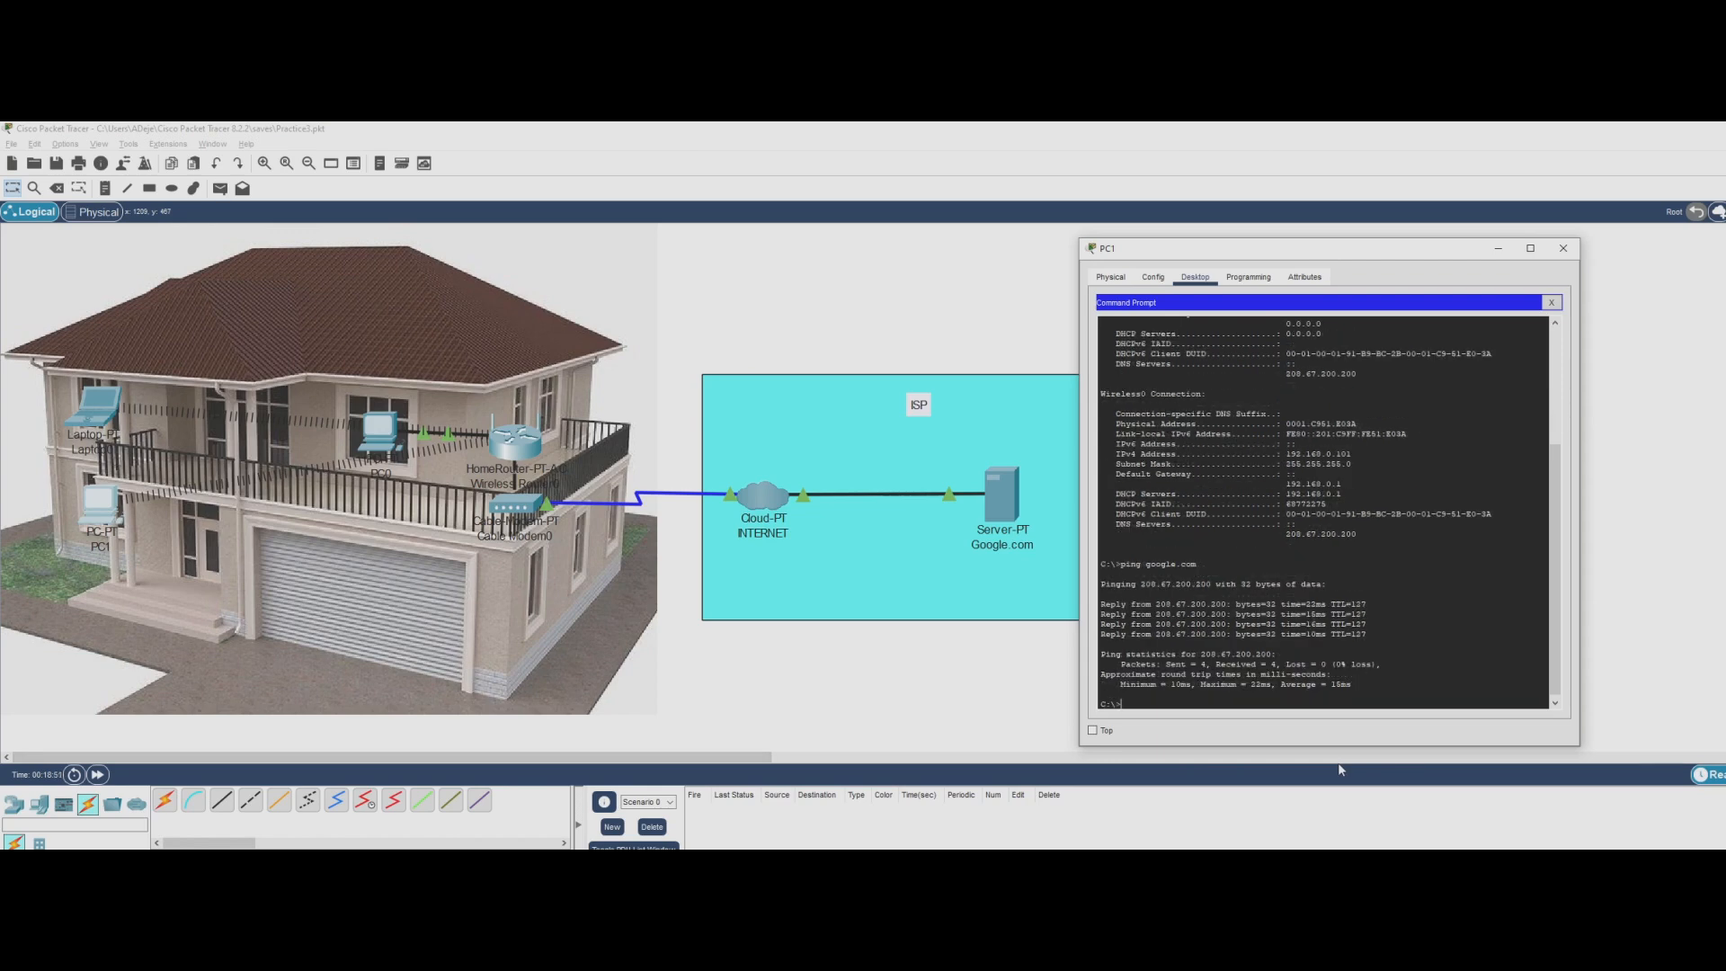
{"action": "key", "text": "Up"}
{"action": "key", "text": "Return"}
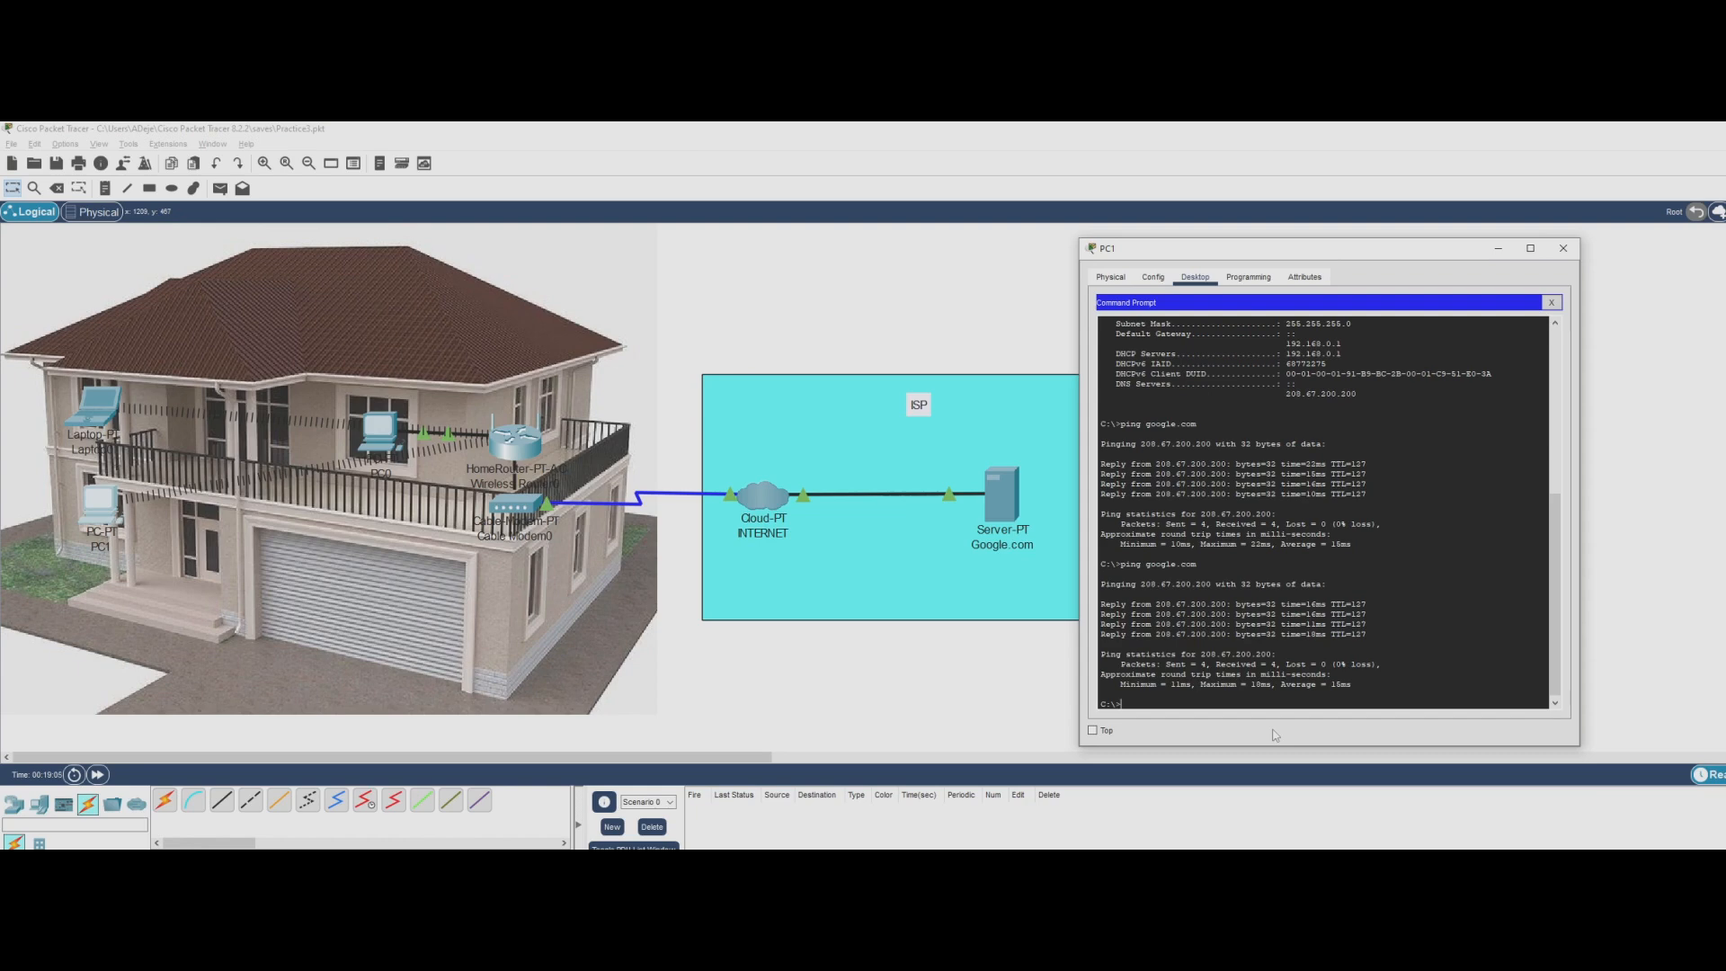
{"action": "left_click", "coordinate": [1563, 248]}
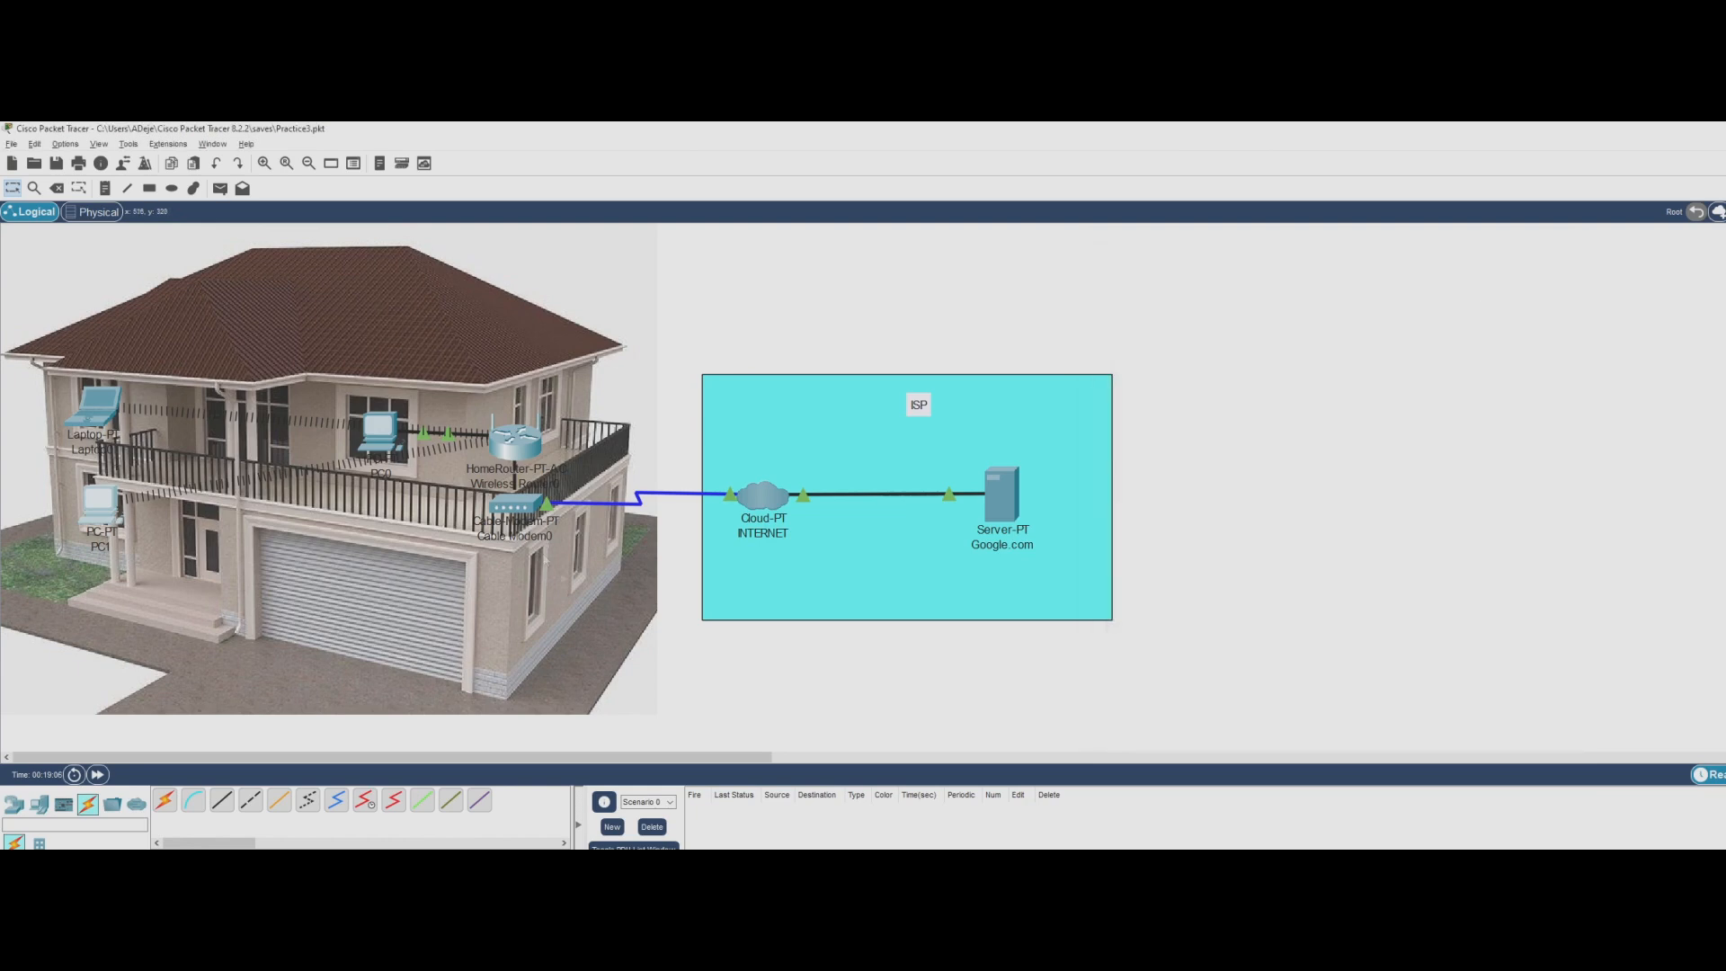
Ping google.com from PC0's command prompt to test the wired client's connectivity
{"action": "left_click", "coordinate": [391, 447]}
{"action": "left_click", "coordinate": [1061, 398]}
{"action": "type", "text": "ping gpoogle.com"}
{"action": "key", "text": "Return"}
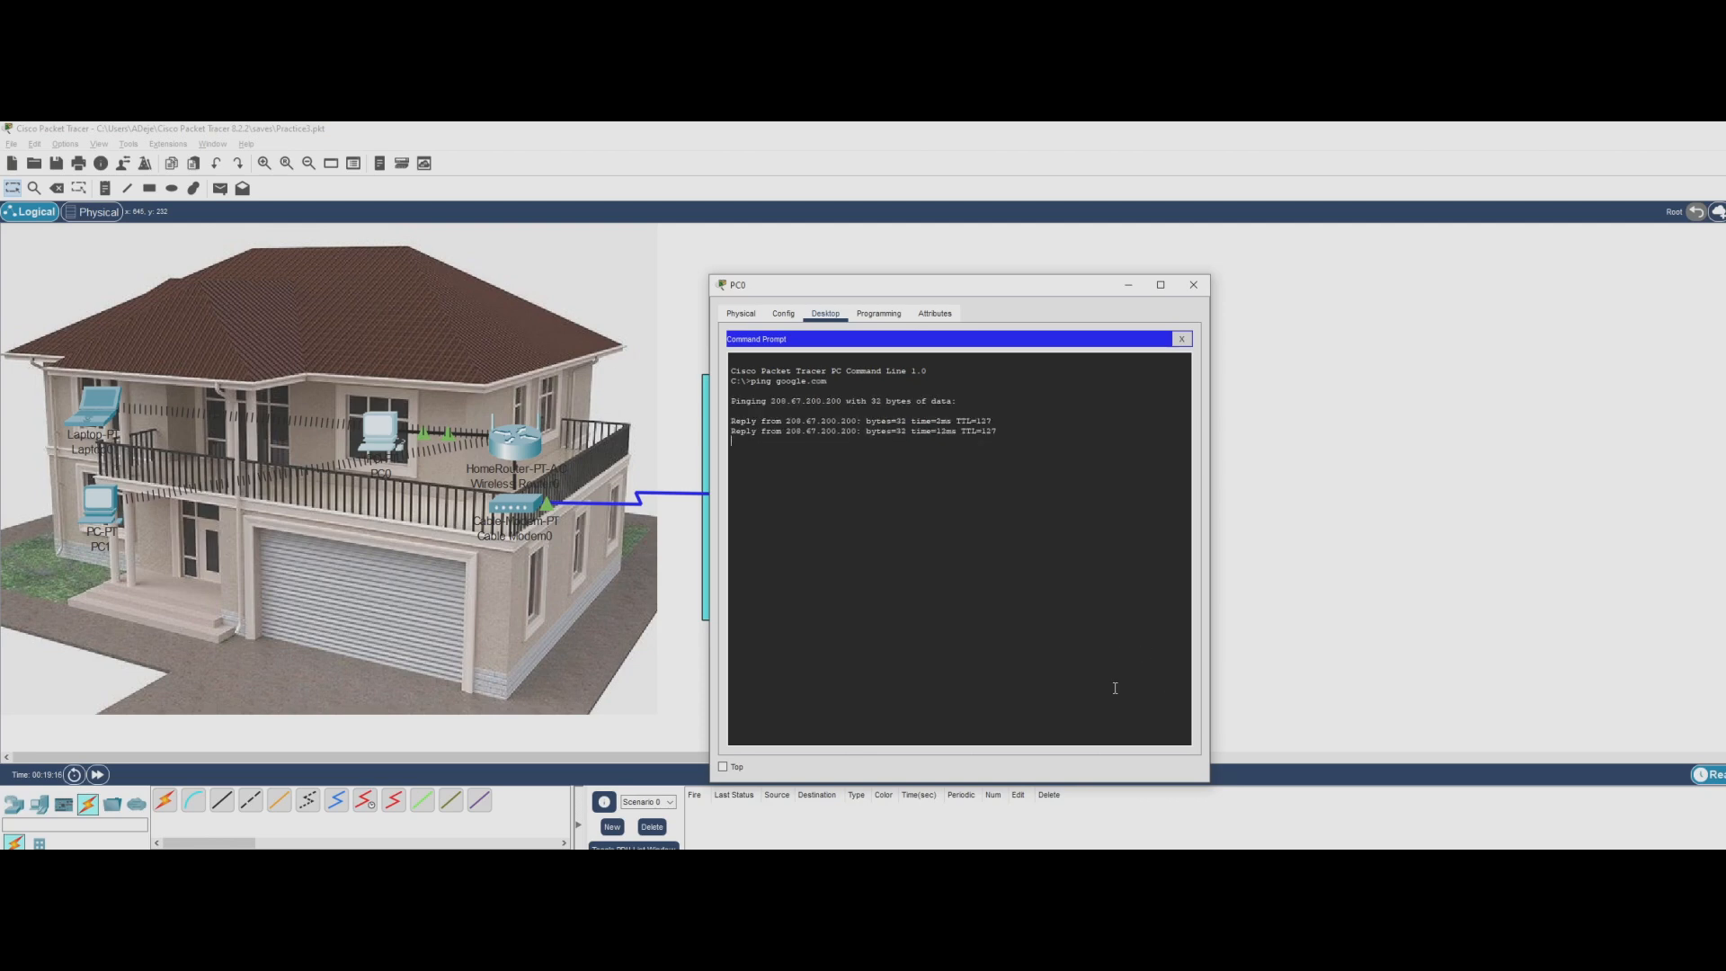